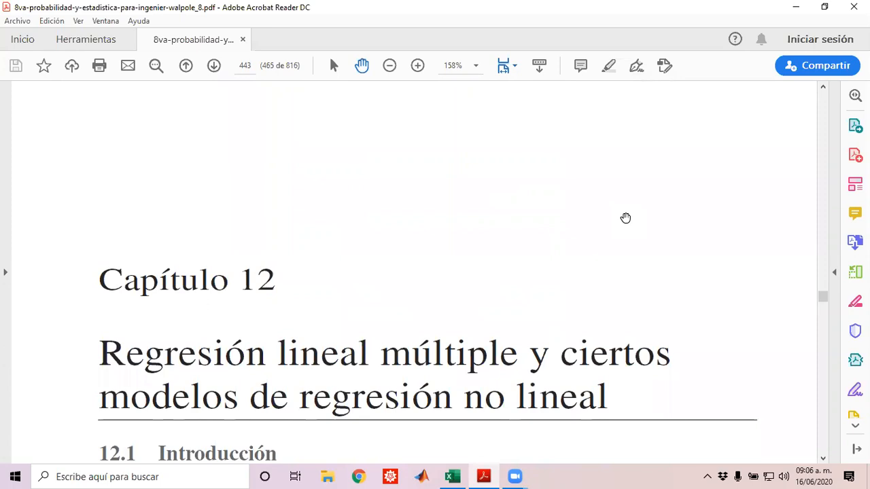
Underline the terms β1x1 and βkxk in section 12.1's multiple linear regression model equation in red.
scroll(626, 217, down, 7)
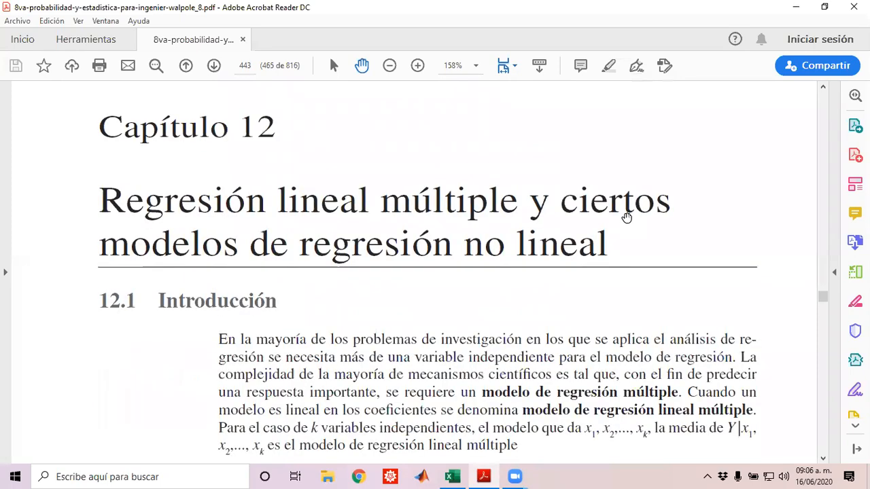
scroll(630, 221, down, 3)
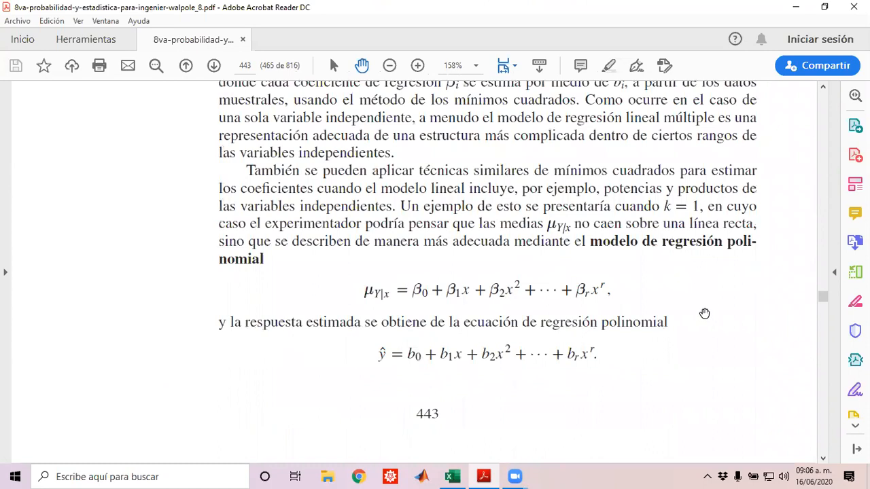
scroll(705, 313, up, 5)
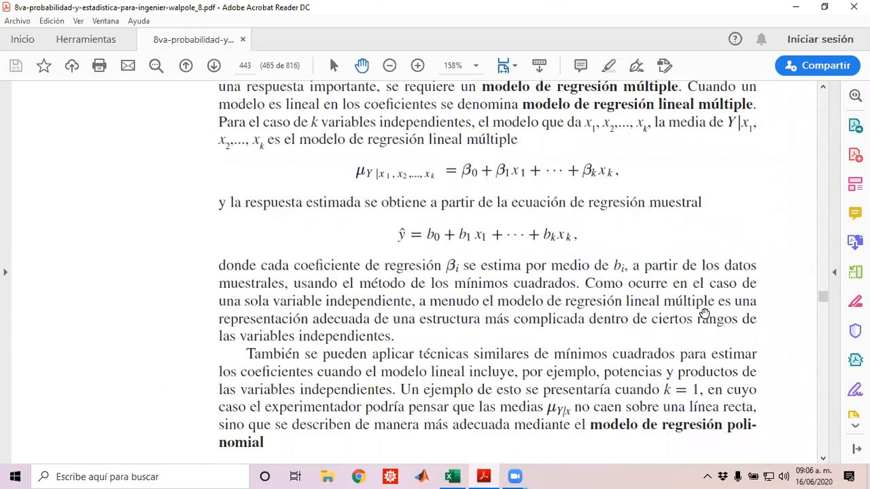
scroll(704, 313, up, 3)
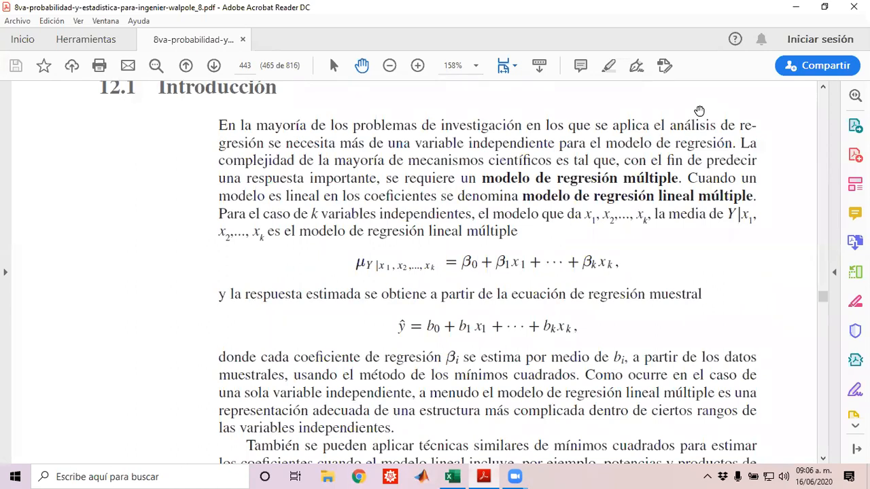
click(508, 270)
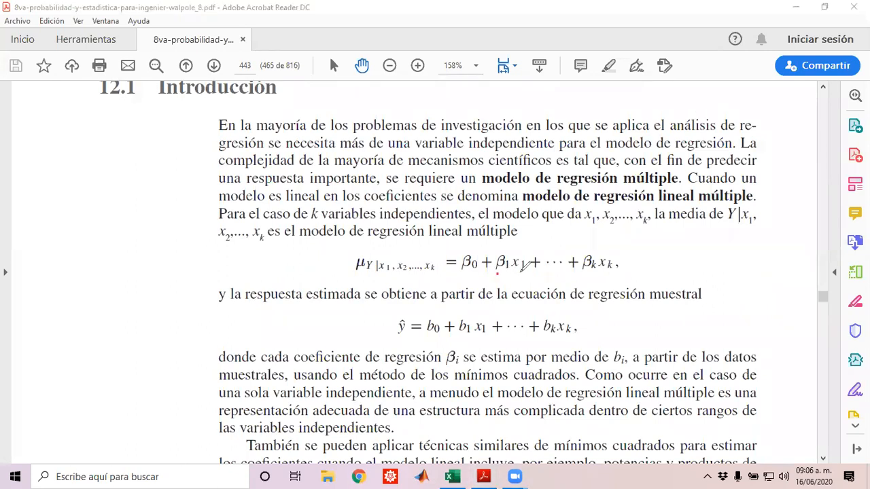
drag(587, 271, 646, 272)
Underline b1x1 and bkxk and circle ŷ, b1 and bk in the sample regression equation, and clear the annotations.
drag(460, 333, 485, 333)
mouse_move(412, 317)
mouse_down()
mouse_move(382, 313)
mouse_move(381, 339)
mouse_move(416, 305)
mouse_up()
drag(546, 333, 575, 332)
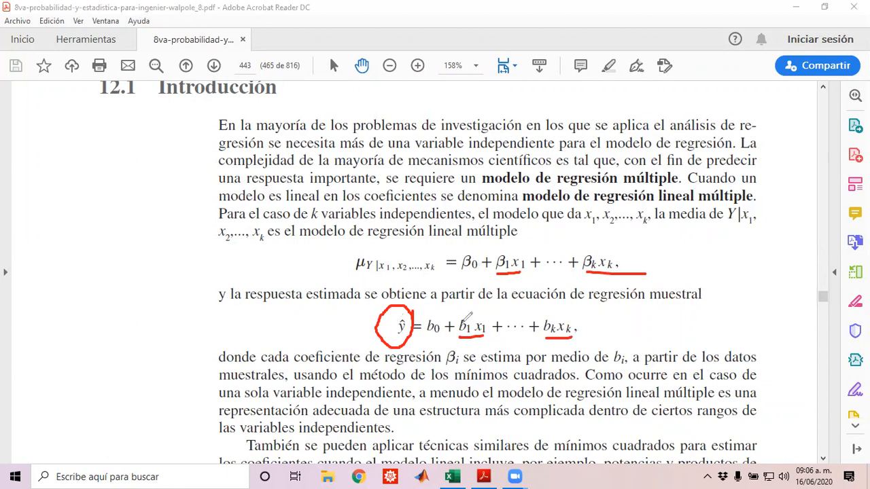
mouse_move(471, 317)
mouse_down()
mouse_move(466, 309)
mouse_move(450, 320)
mouse_move(462, 343)
mouse_move(474, 325)
mouse_up()
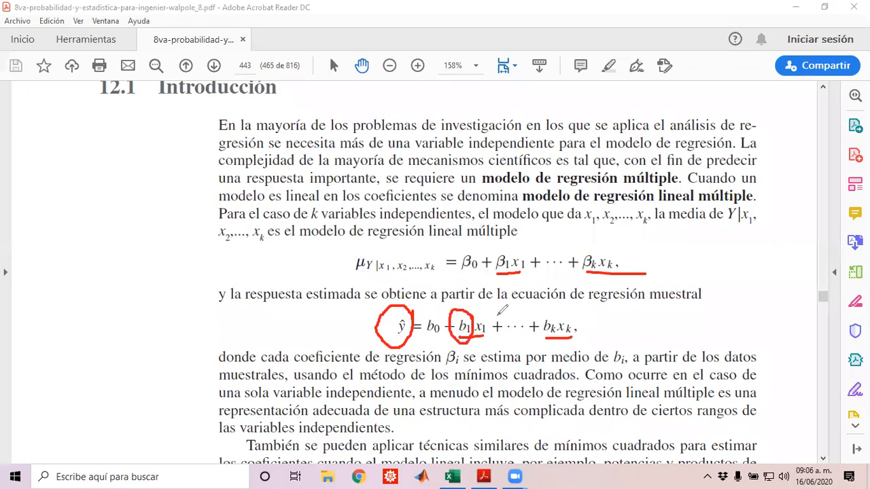
mouse_move(552, 314)
mouse_down()
mouse_move(540, 329)
mouse_move(560, 320)
mouse_move(541, 314)
mouse_move(560, 308)
mouse_up()
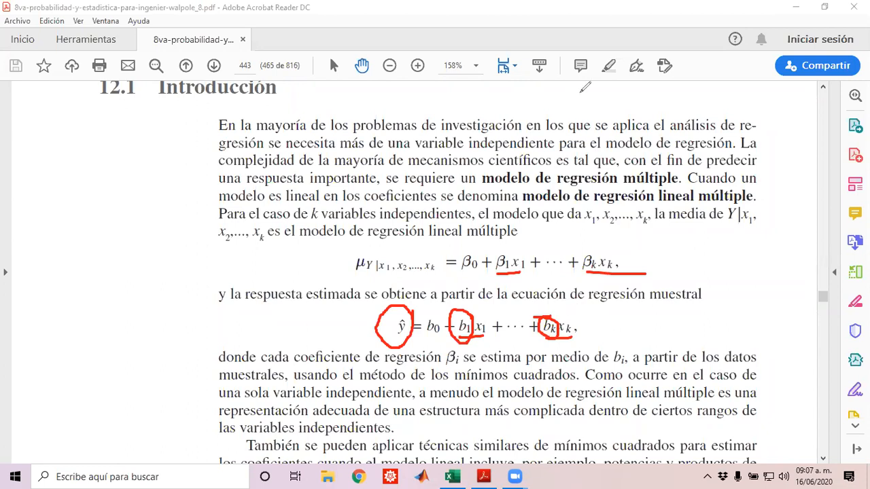
key(Escape)
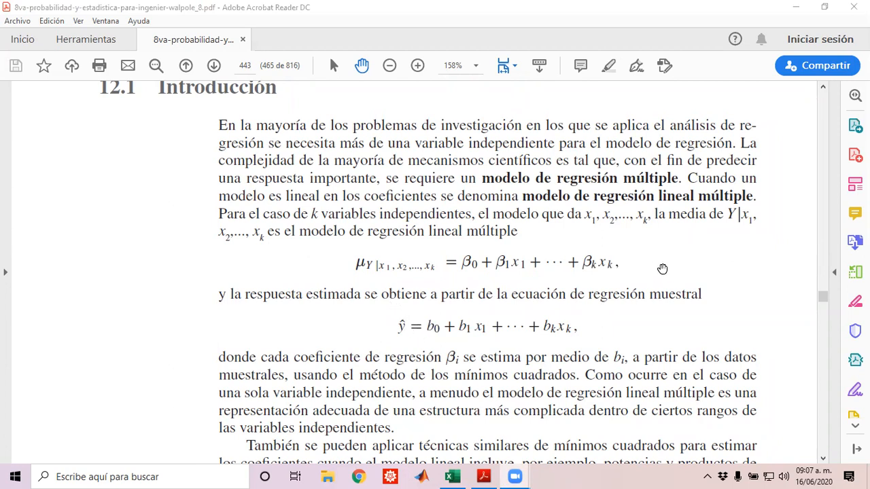
Underline the b1x, b2x² and brx^r terms of the estimated polynomial regression equation and label them X1, X2 and Xr by hand.
scroll(662, 267, down, 5)
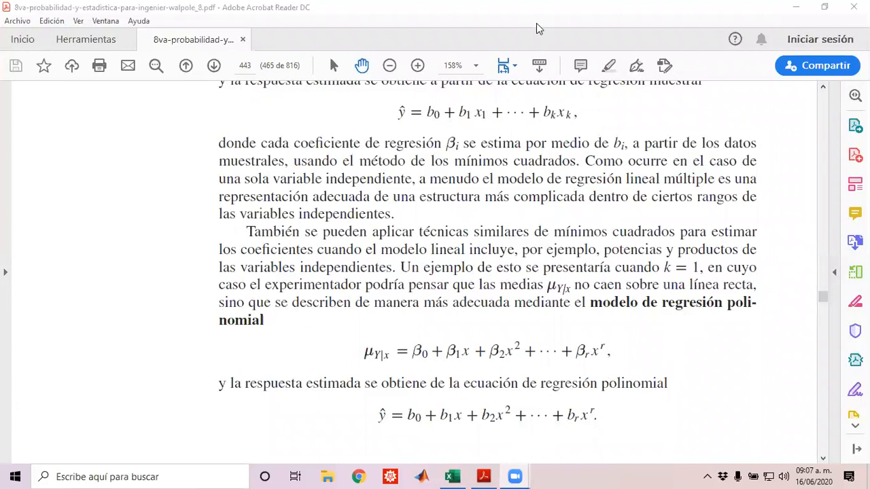
drag(449, 429, 505, 428)
drag(568, 430, 598, 430)
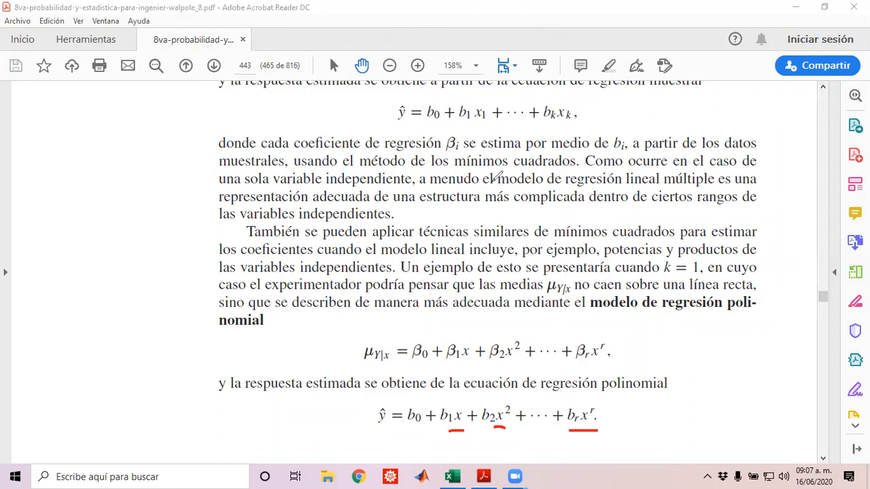
mouse_move(454, 392)
mouse_down()
mouse_move(455, 402)
mouse_move(520, 402)
mouse_up()
click(467, 401)
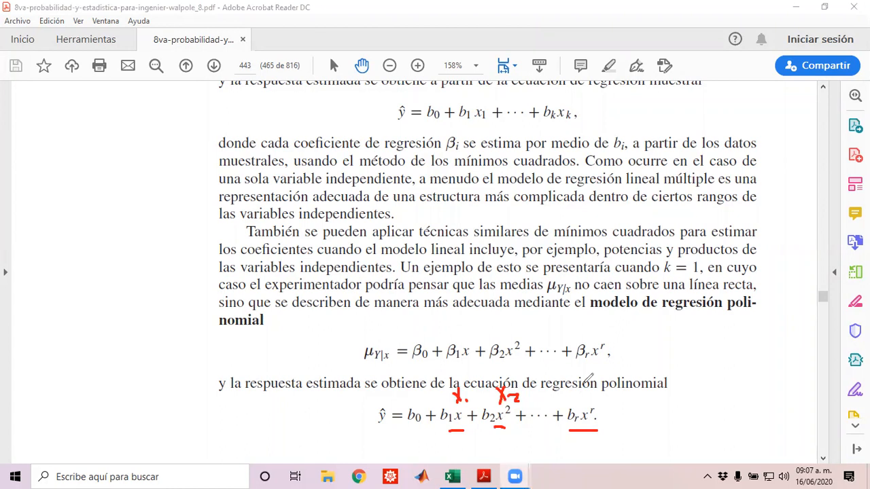
mouse_move(577, 391)
mouse_down()
mouse_move(599, 387)
mouse_move(583, 399)
mouse_up()
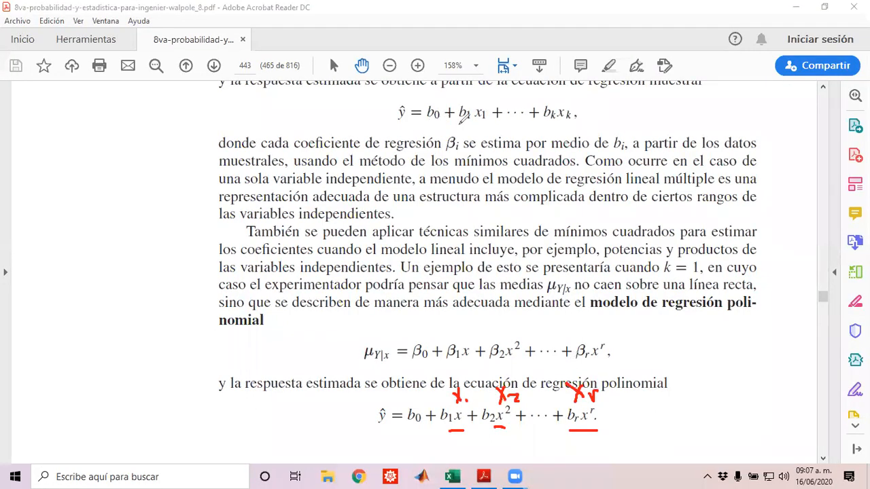
Draw three long red arrows linking the terms of the multiple regression equation to the matching terms of the polynomial equation.
mouse_move(480, 122)
mouse_down()
mouse_move(473, 287)
mouse_move(454, 398)
mouse_move(462, 400)
mouse_up()
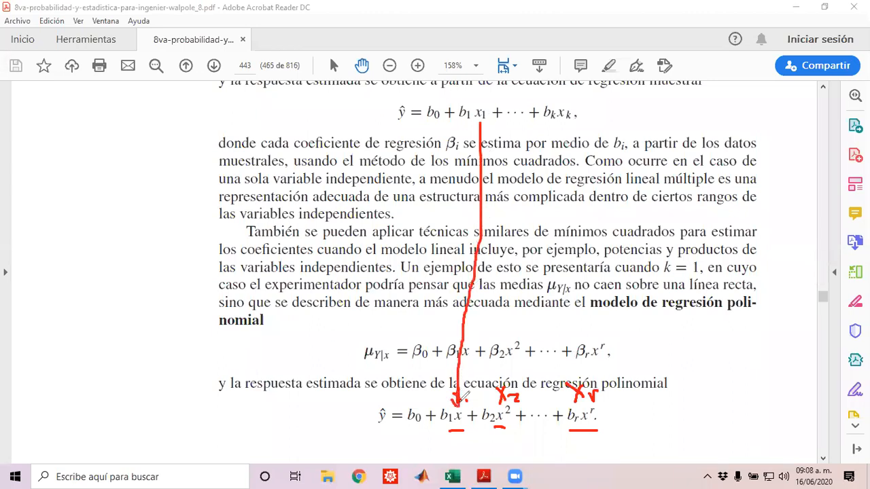
mouse_move(504, 117)
mouse_down()
mouse_move(510, 319)
mouse_move(504, 382)
mouse_move(496, 378)
mouse_move(509, 382)
mouse_up()
drag(563, 120, 581, 390)
drag(574, 379, 589, 379)
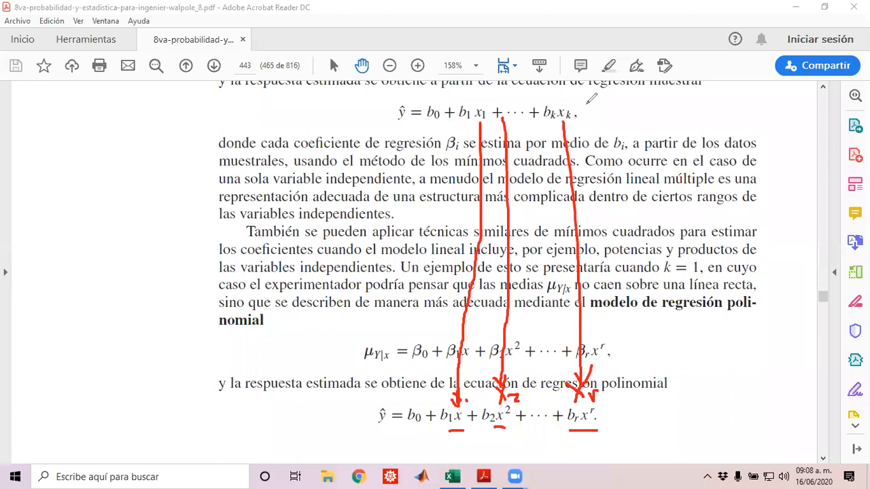
Underline and circle the exponential regression equation ŷ = ab^x on page 444 and handwrite yi and xi beside it.
scroll(485, 293, down, 10)
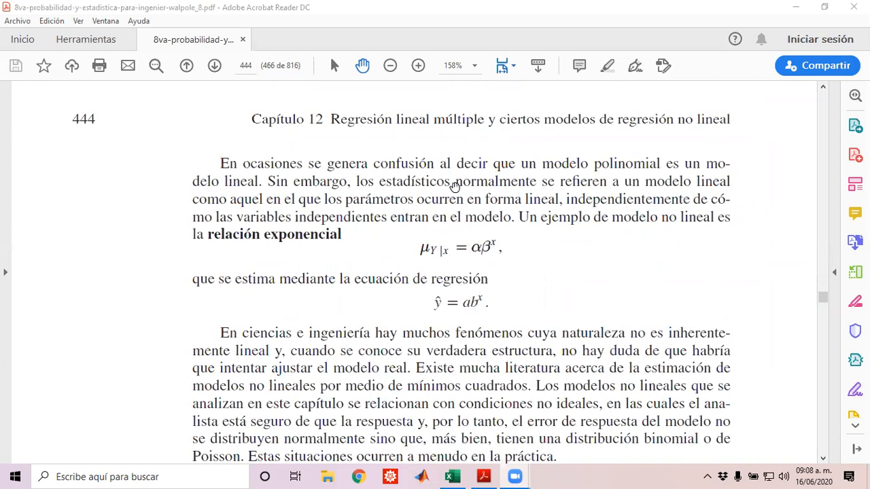
drag(428, 317, 478, 317)
mouse_move(570, 228)
mouse_down()
mouse_move(568, 258)
mouse_move(593, 257)
mouse_up()
click(591, 256)
click(592, 236)
drag(634, 235, 666, 262)
click(660, 232)
mouse_move(486, 291)
mouse_down()
mouse_move(414, 293)
mouse_move(484, 318)
mouse_move(478, 285)
mouse_up()
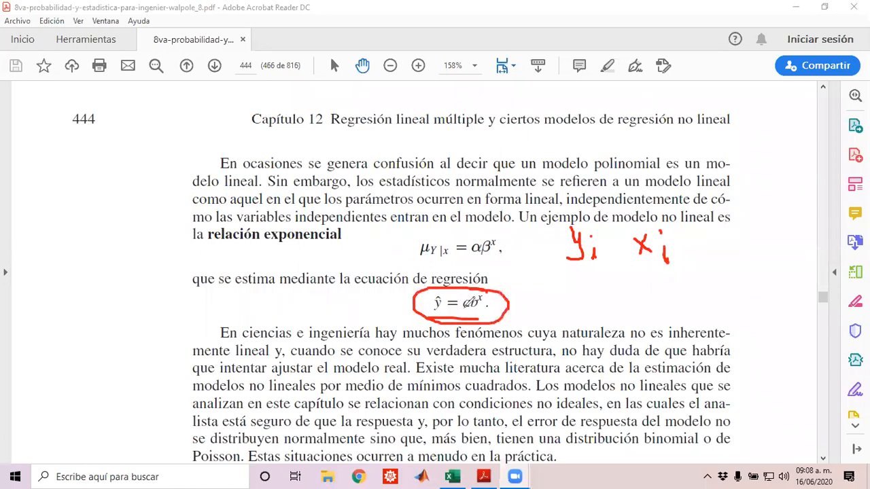
Handwrite the logarithmic form ln ŷ = ln(ab^x) in red beside the circled equation and underline its right-hand side.
mouse_move(556, 279)
mouse_down()
mouse_move(555, 314)
mouse_move(605, 294)
mouse_move(597, 318)
mouse_up()
mouse_move(590, 285)
mouse_down()
mouse_move(606, 282)
mouse_move(637, 306)
mouse_move(692, 310)
mouse_up()
drag(710, 275, 703, 313)
drag(742, 287, 746, 307)
drag(746, 266, 759, 299)
mouse_move(765, 265)
mouse_down()
mouse_move(776, 277)
mouse_move(767, 280)
mouse_move(787, 290)
mouse_move(781, 310)
mouse_up()
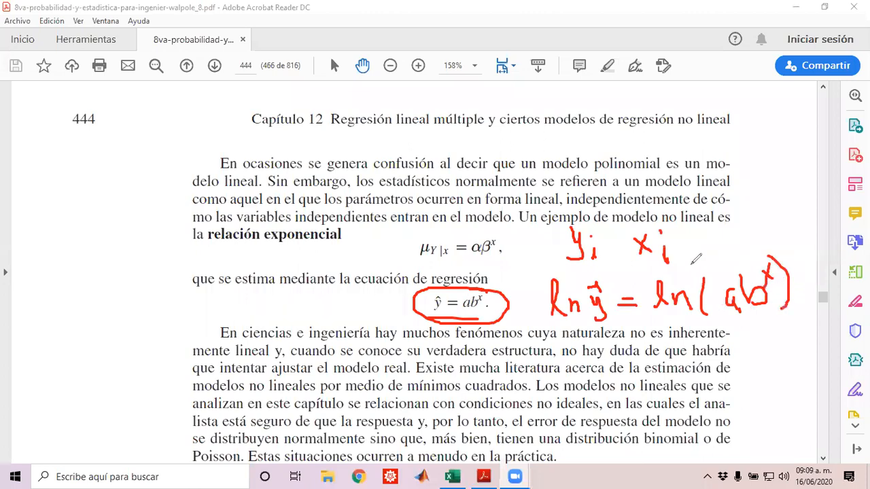
drag(651, 317, 789, 309)
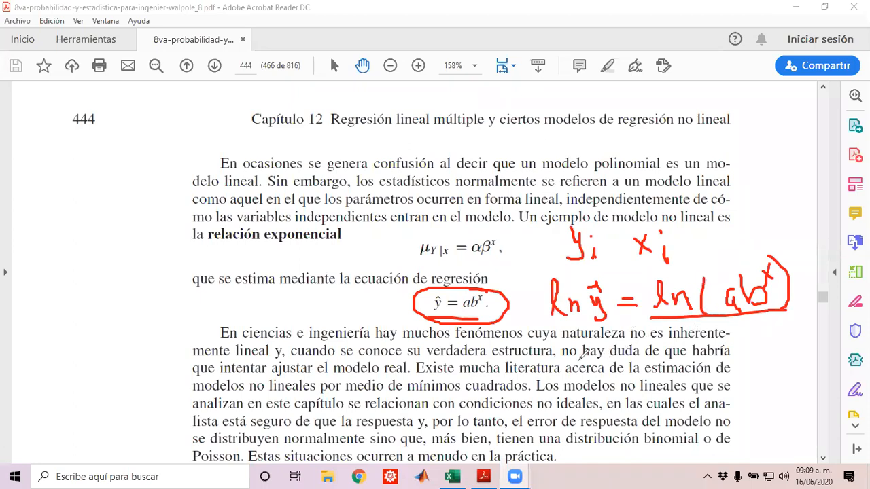
Handwrite the linearized equation ln y = ln a + x ln b in green below the red logarithmic equation.
mouse_move(569, 342)
mouse_down()
mouse_move(570, 371)
mouse_move(629, 351)
mouse_move(614, 387)
mouse_up()
mouse_move(637, 359)
mouse_down()
mouse_move(660, 351)
mouse_move(681, 363)
mouse_move(693, 356)
mouse_move(701, 367)
mouse_move(739, 361)
mouse_up()
mouse_move(730, 357)
mouse_down()
mouse_move(768, 364)
mouse_move(755, 366)
mouse_move(780, 339)
mouse_move(809, 362)
mouse_up()
drag(810, 324, 819, 352)
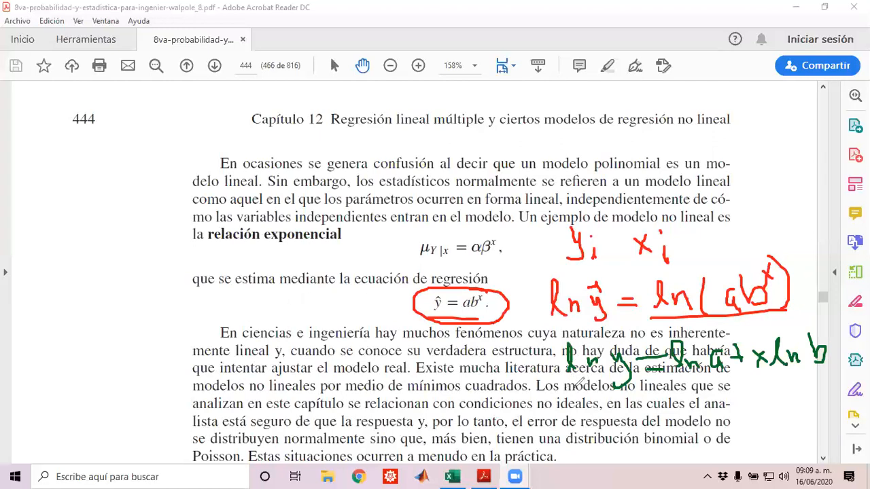
Underline ln y, ln a, x and ln b of the green equation in red and circle ln y.
drag(566, 387, 634, 385)
drag(693, 385, 823, 373)
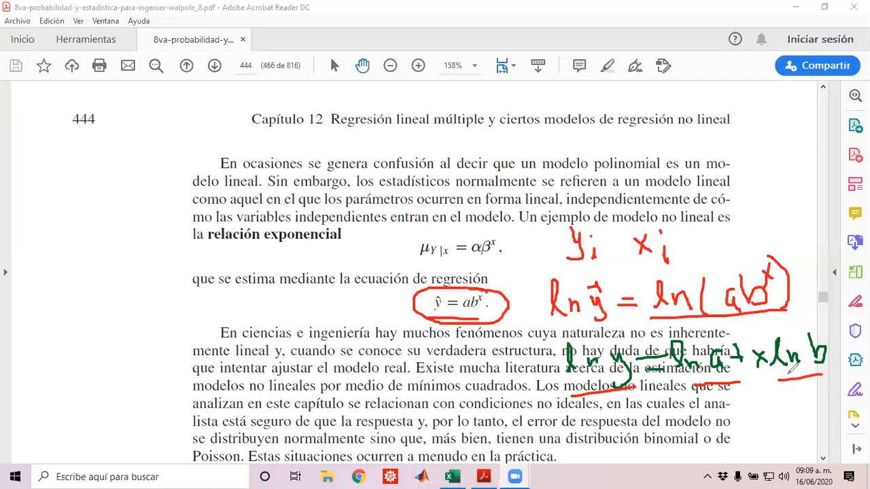
mouse_move(615, 333)
mouse_down()
mouse_move(557, 328)
mouse_move(577, 387)
mouse_move(644, 367)
mouse_move(609, 331)
mouse_up()
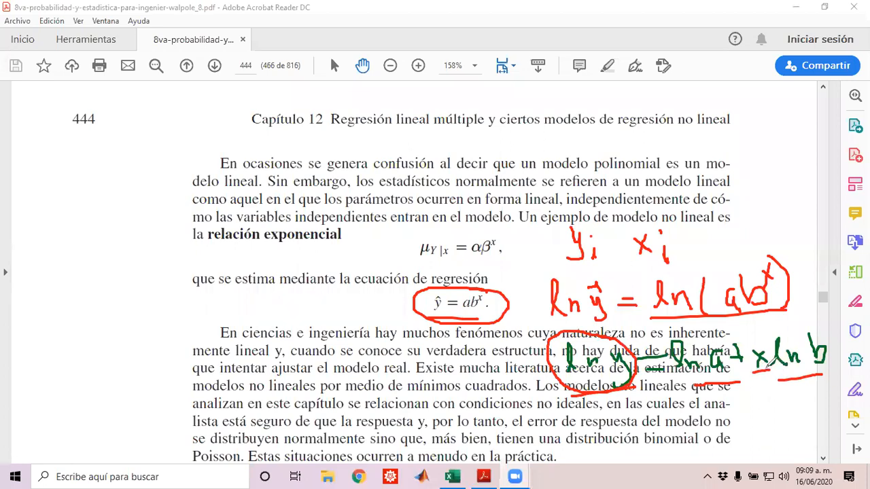
Write a under ln a and b under ln b, circle ab^x in the printed equation, and clear the annotations.
mouse_move(713, 396)
mouse_down()
mouse_move(715, 421)
mouse_move(736, 395)
mouse_move(742, 424)
mouse_up()
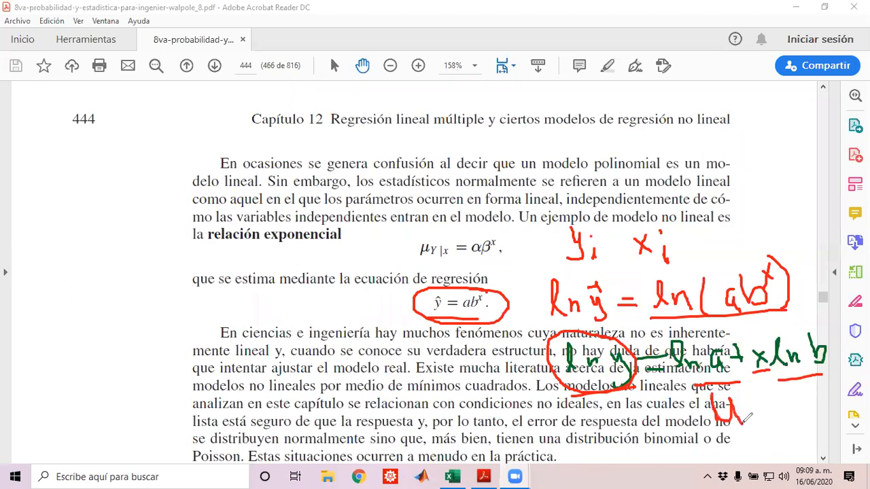
mouse_move(805, 390)
mouse_down()
mouse_move(832, 405)
mouse_move(813, 412)
mouse_up()
drag(713, 391, 728, 394)
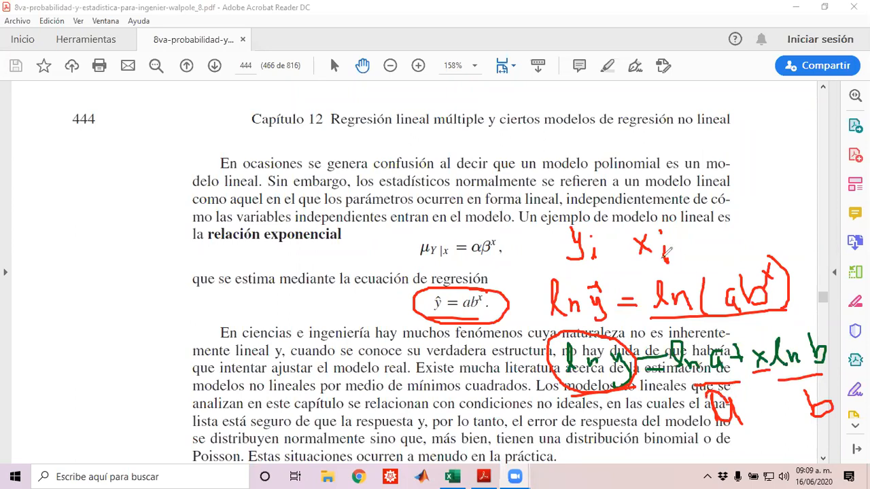
mouse_move(462, 278)
mouse_down()
mouse_move(492, 326)
mouse_move(467, 276)
mouse_up()
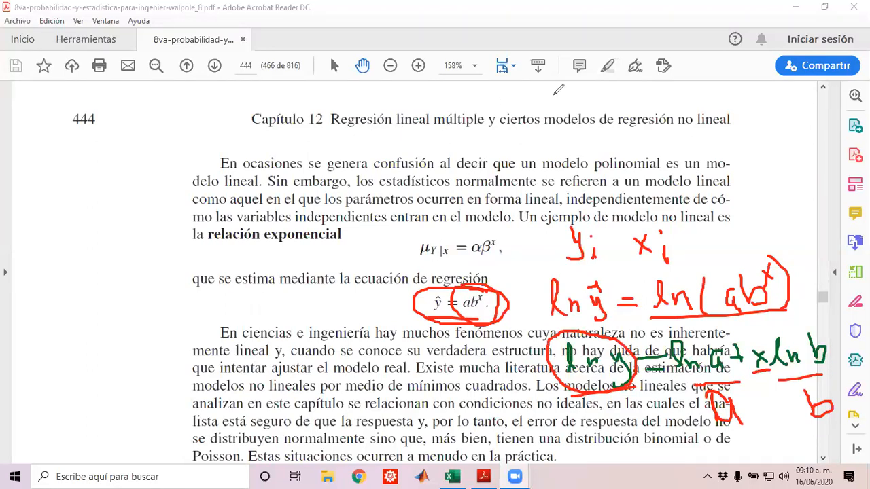
key(e)
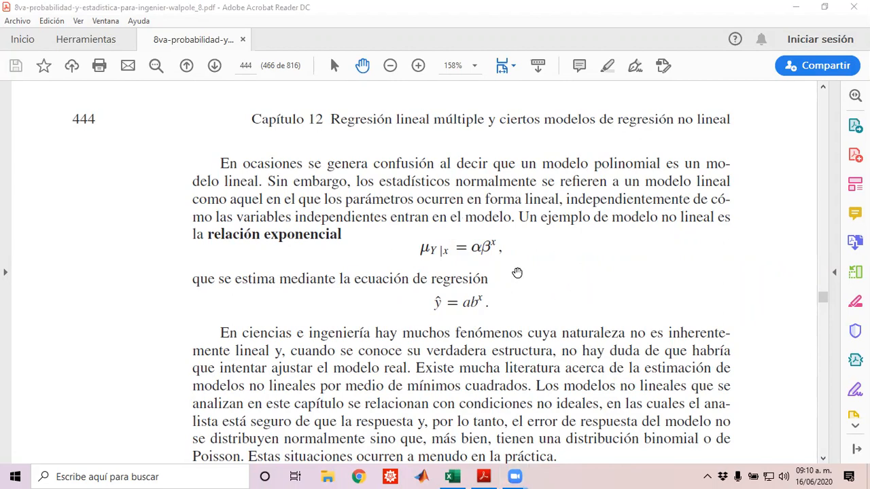
Review section 12.2 on estimating the coefficients, covering the model, the SCE expression, the normal equations and the statement of Ejemplo 12.1.
scroll(630, 276, down, 5)
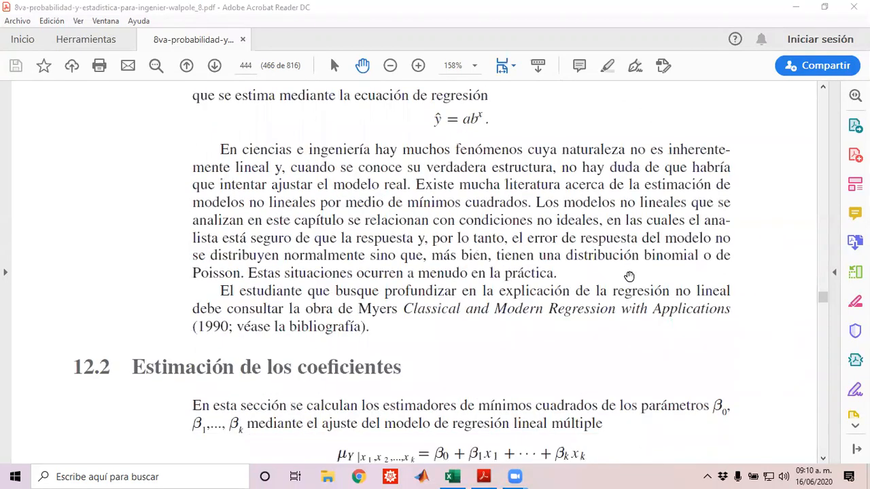
scroll(629, 276, down, 5)
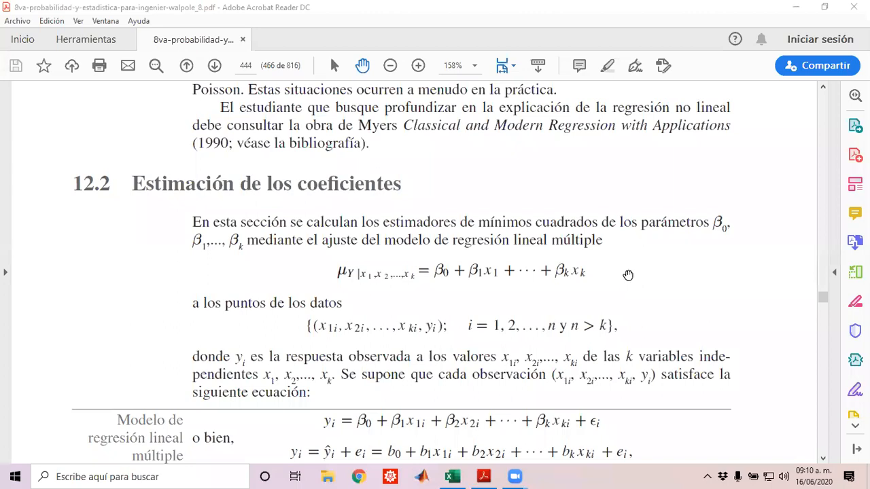
scroll(627, 277, down, 3)
scroll(629, 267, down, 1)
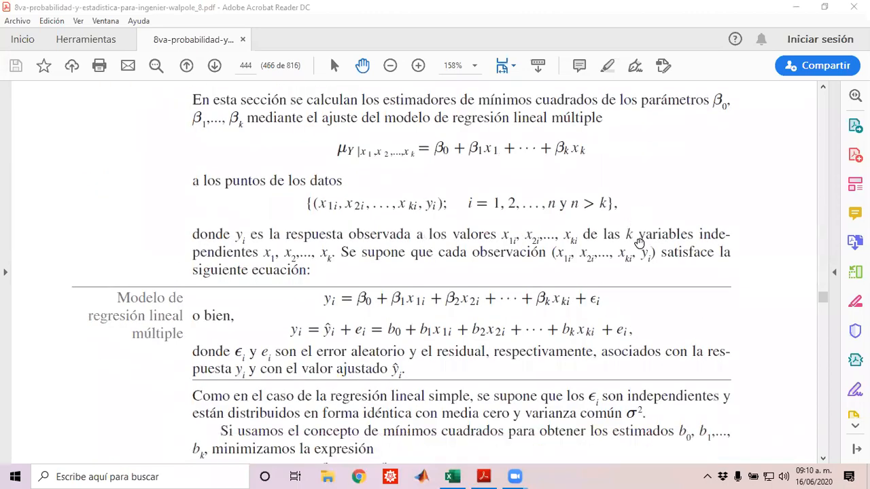
scroll(647, 237, down, 3)
scroll(647, 238, down, 5)
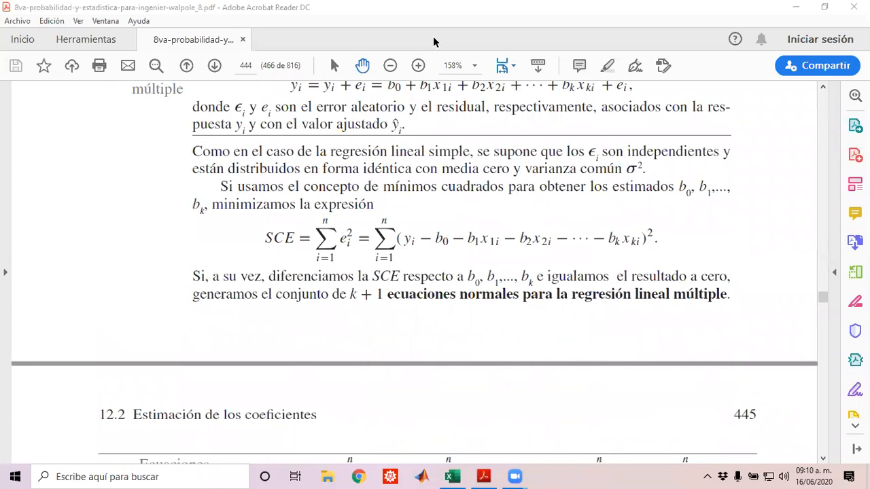
scroll(533, 218, down, 8)
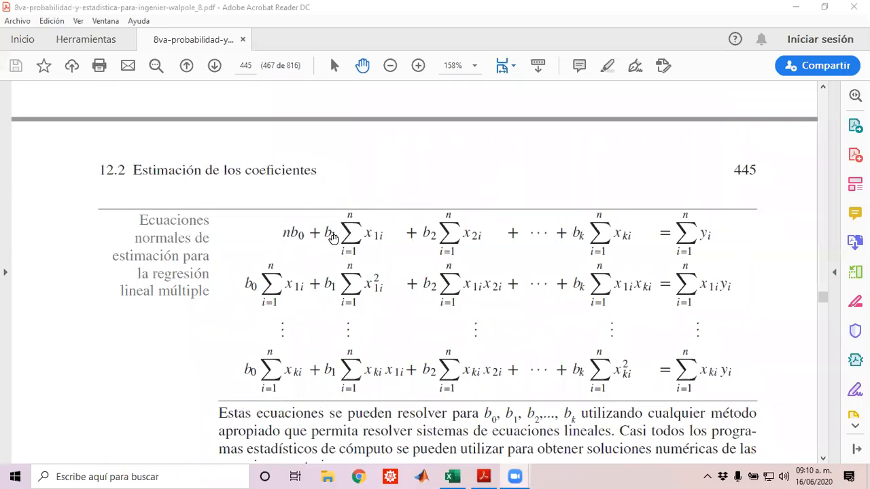
scroll(526, 301, down, 4)
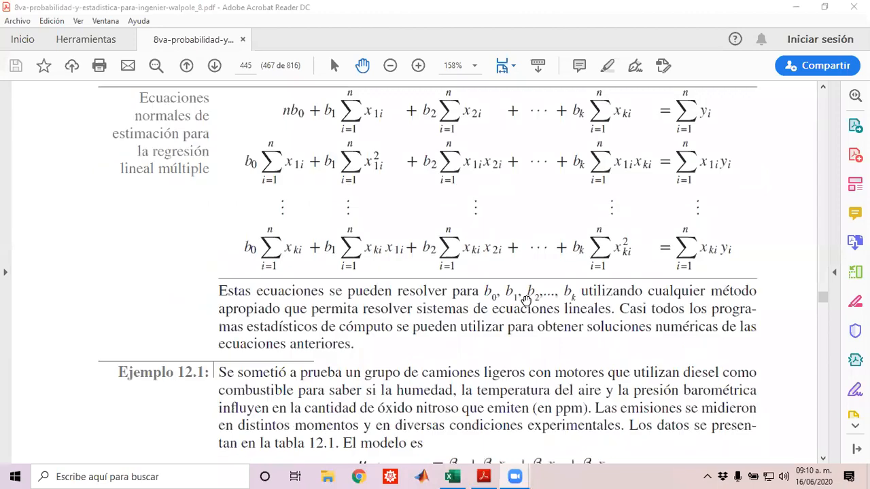
scroll(527, 301, down, 4)
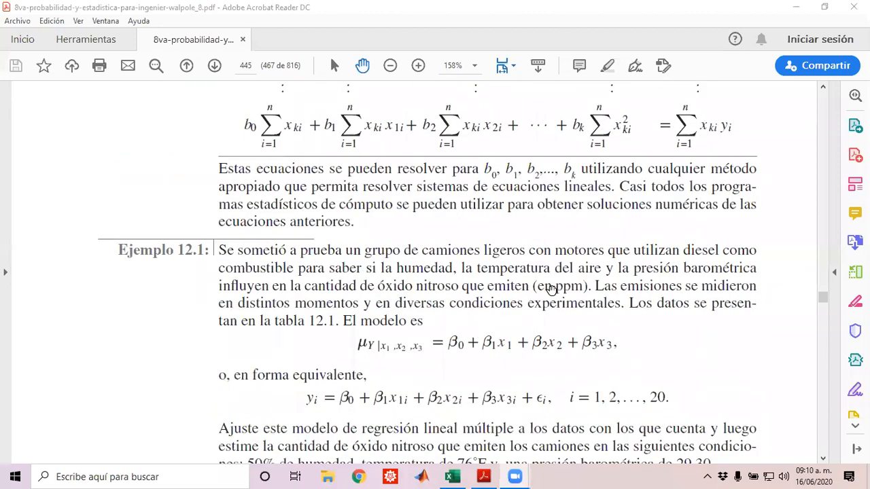
scroll(551, 290, up, 8)
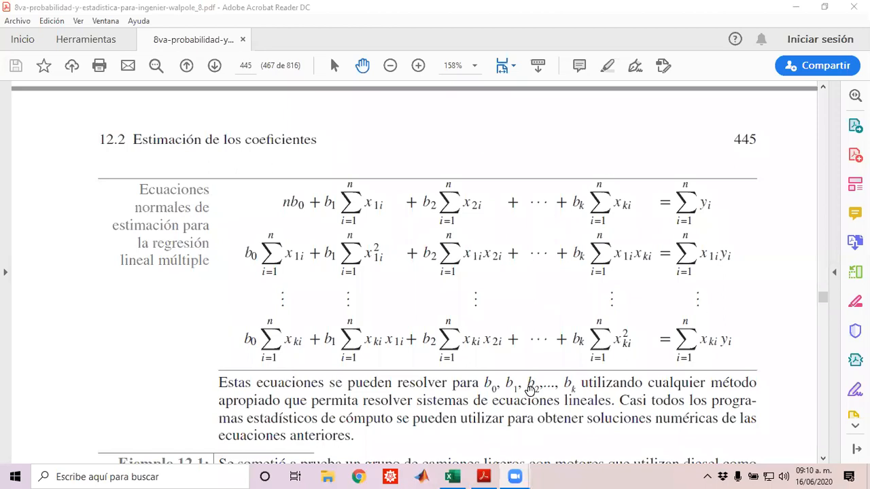
scroll(530, 389, down, 3)
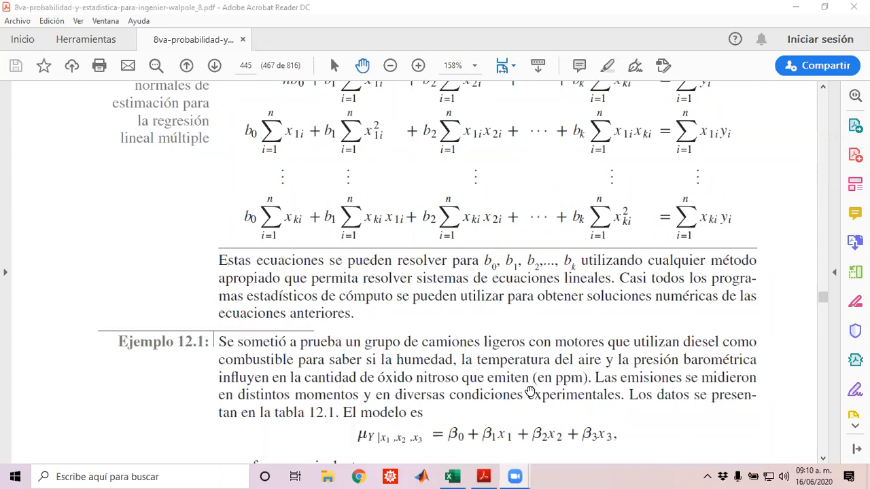
Look through Ejemplo 12.1 with Tabla 12.1, the polynomial and matrix regression sections, and exercise 12.1 with its oven data on page 450.
scroll(530, 392, down, 3)
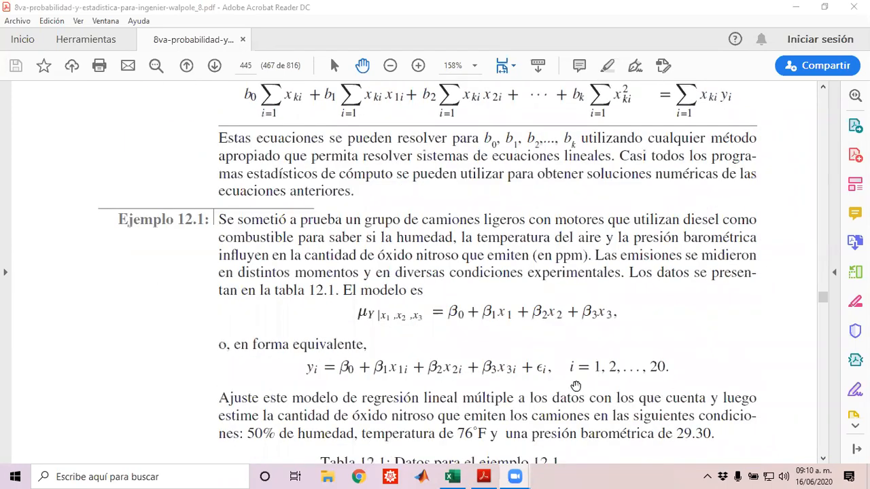
scroll(633, 376, down, 7)
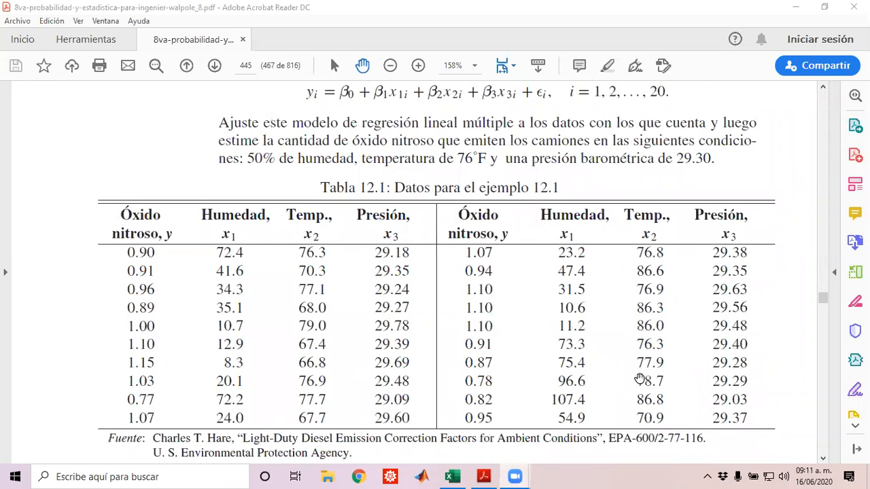
scroll(638, 384, down, 16)
scroll(636, 391, down, 20)
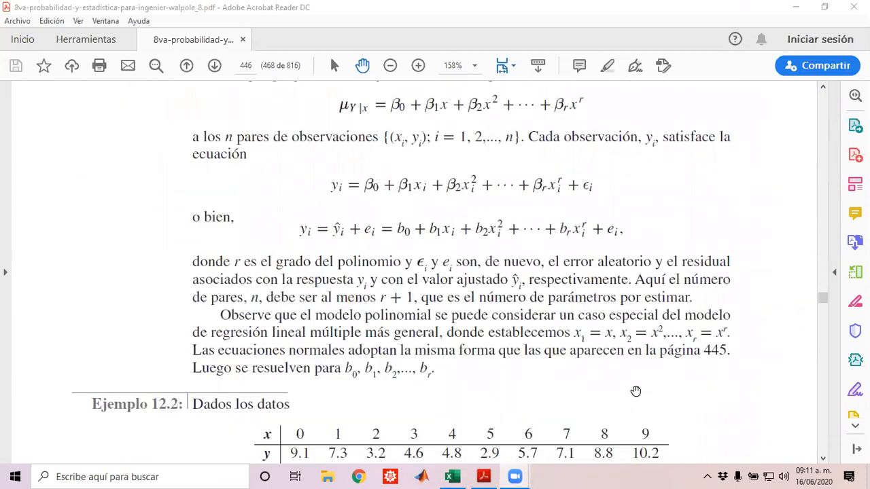
scroll(634, 394, down, 20)
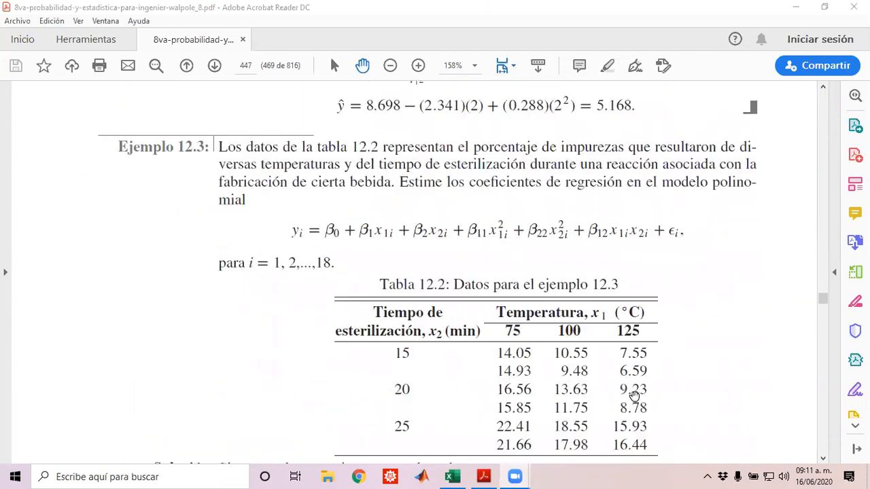
scroll(632, 405, down, 20)
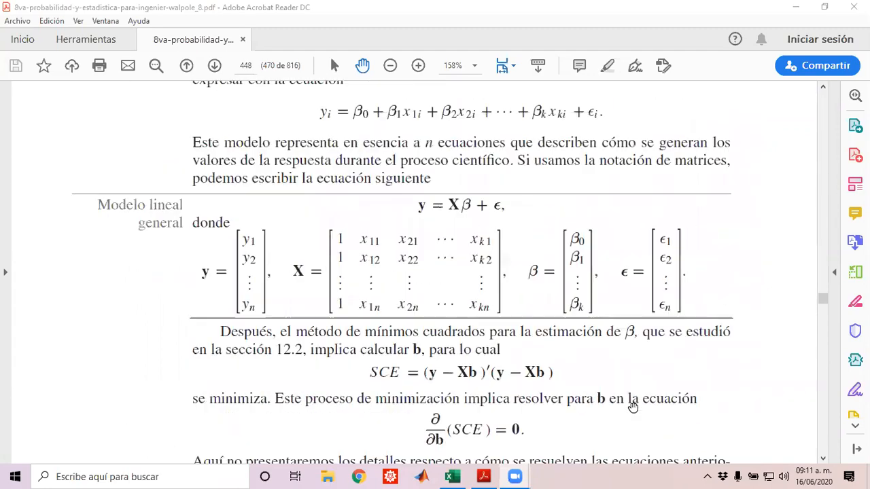
scroll(631, 408, down, 20)
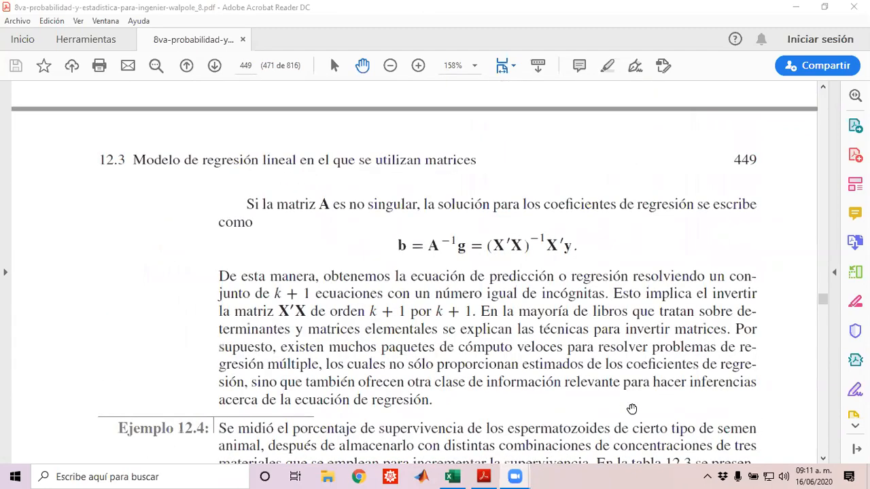
scroll(629, 408, down, 11)
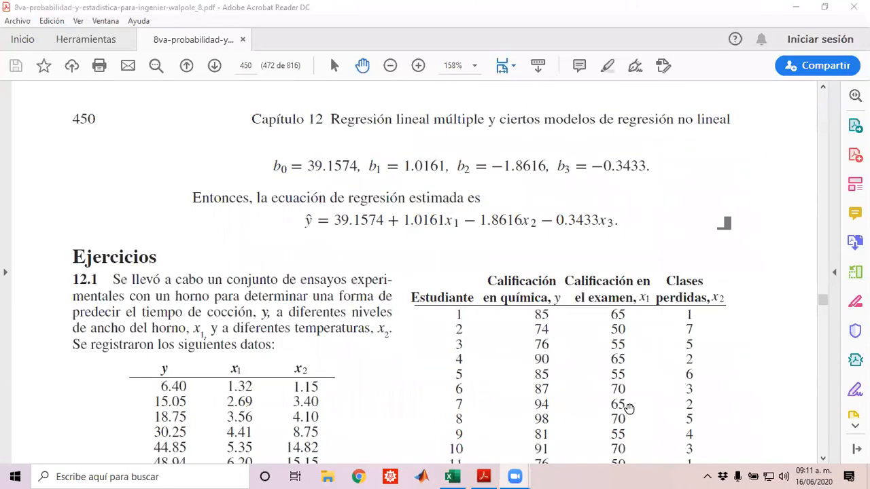
scroll(628, 411, up, 4)
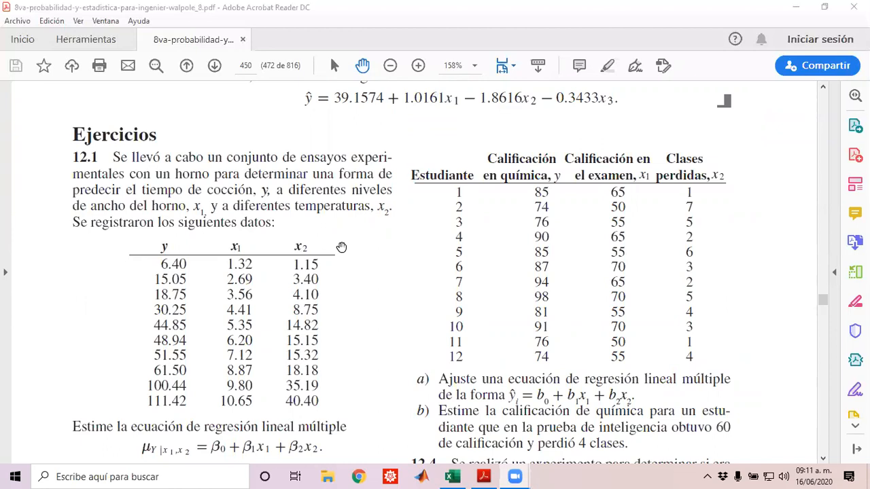
scroll(332, 249, down, 3)
scroll(332, 249, up, 2)
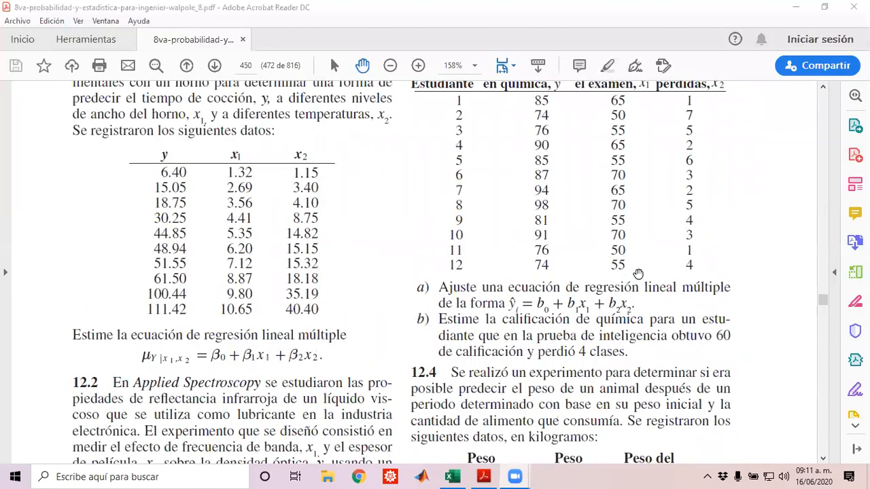
scroll(637, 273, up, 1)
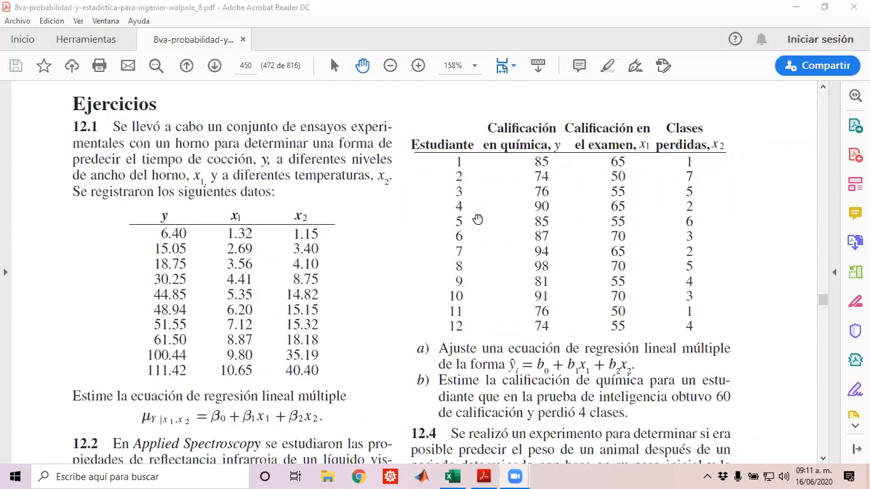
Switch to the blank Excel workbook and arrange it side by side with a widened Acrobat Reader window showing exercise 12.1.
key(super+Down)
key(alt+Tab)
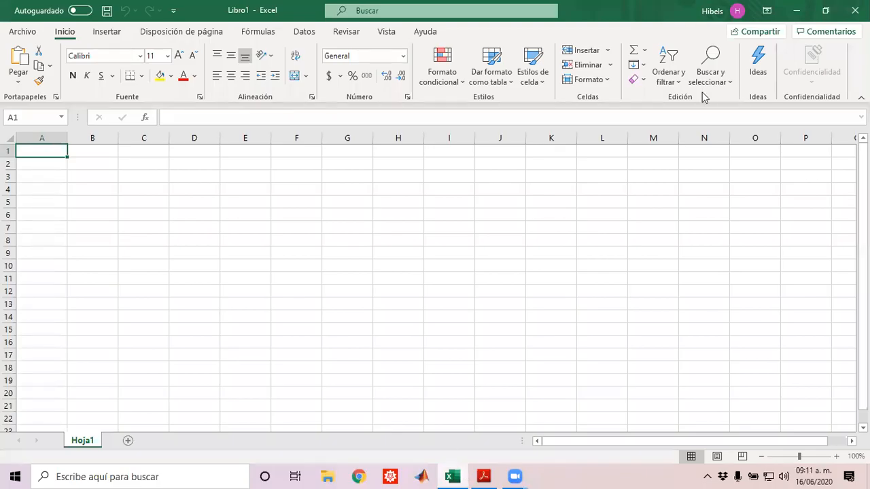
click(822, 11)
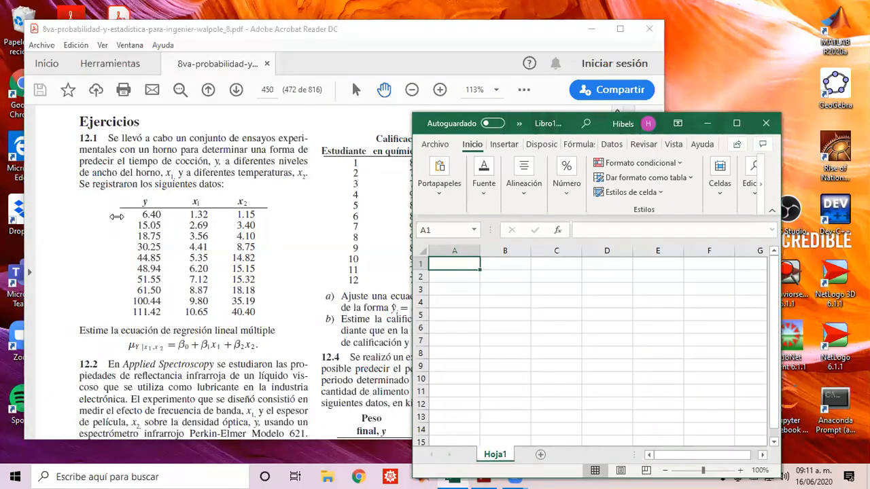
drag(117, 216, 433, 216)
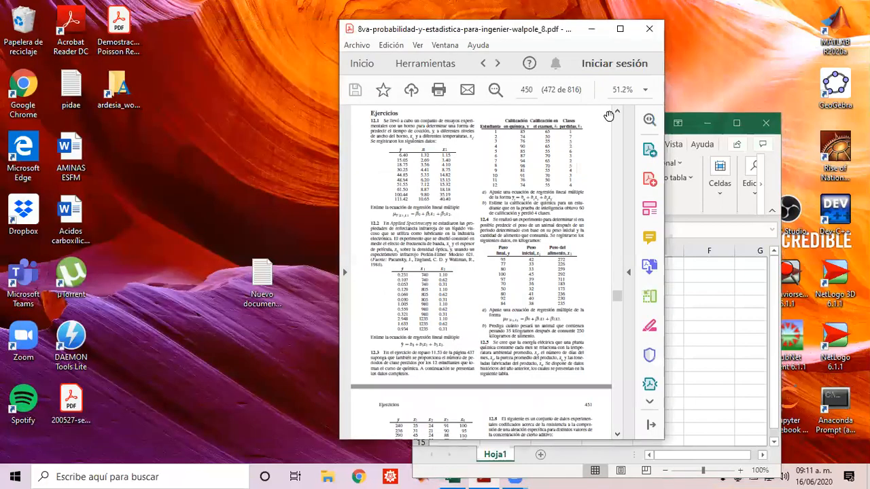
click(695, 122)
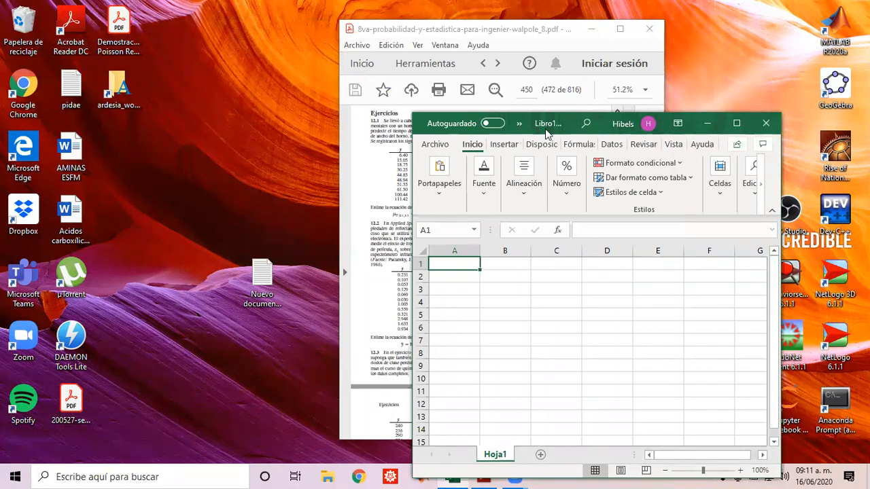
drag(546, 133, 137, 49)
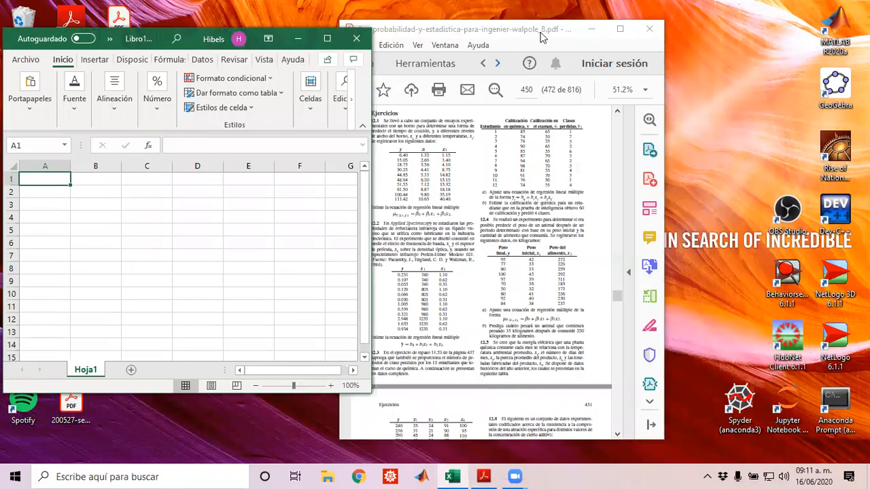
drag(540, 32, 571, 20)
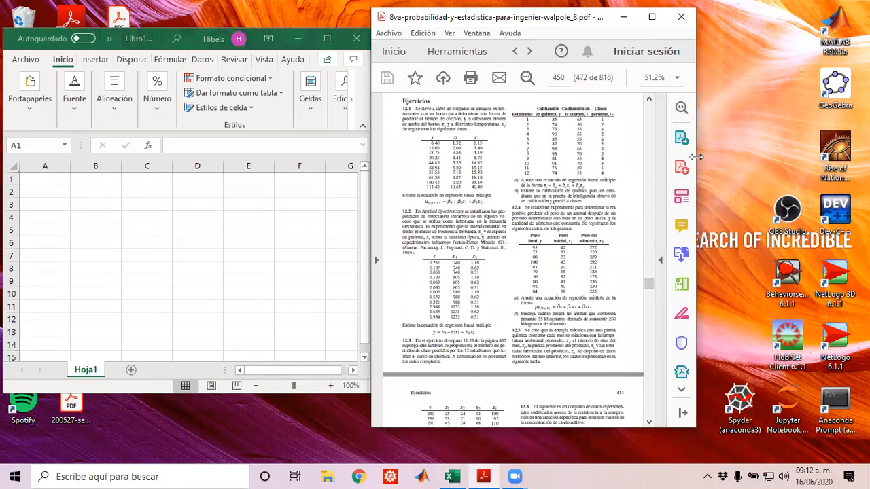
drag(696, 157, 829, 157)
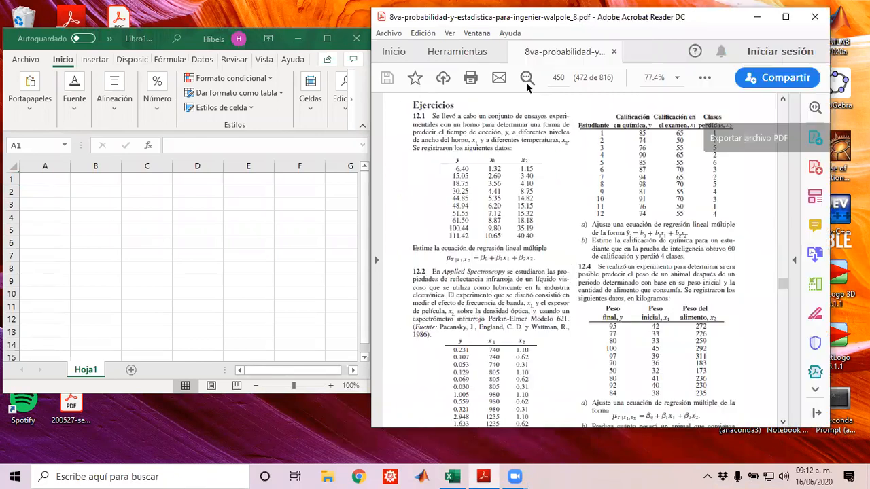
Set the textbook PDF's zoom to 125% so exercise 12.1's data table is readable.
click(527, 78)
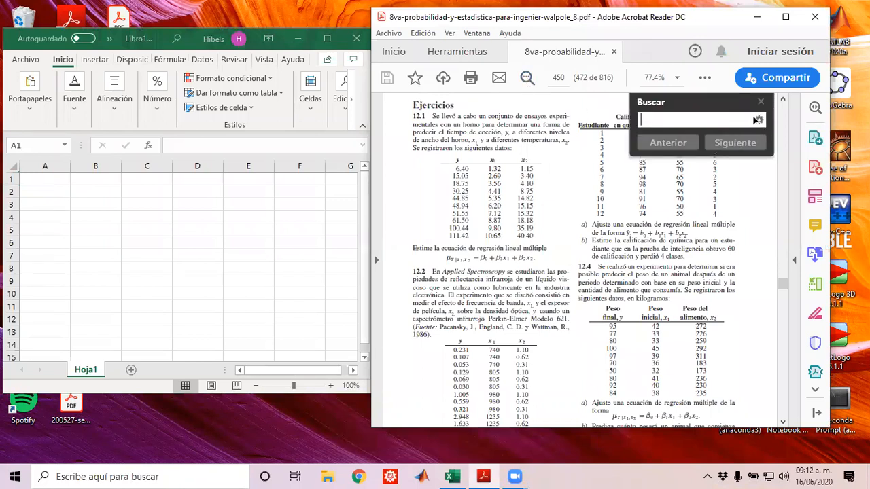
click(760, 102)
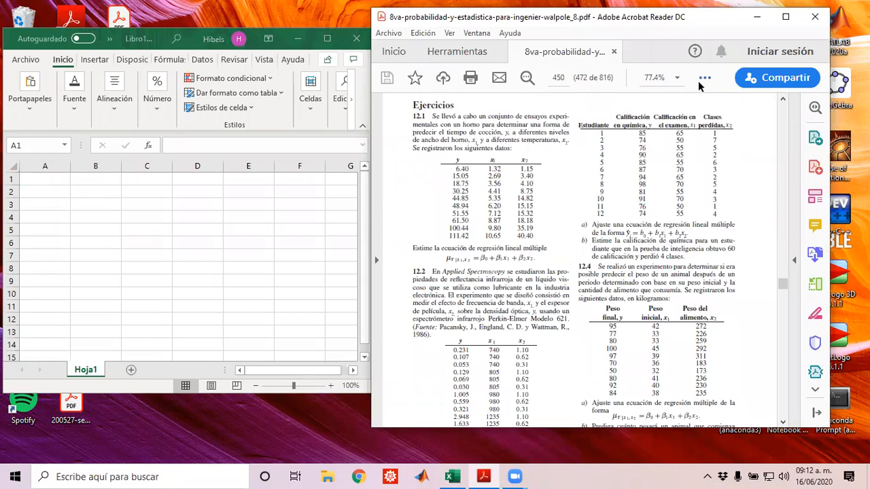
click(678, 79)
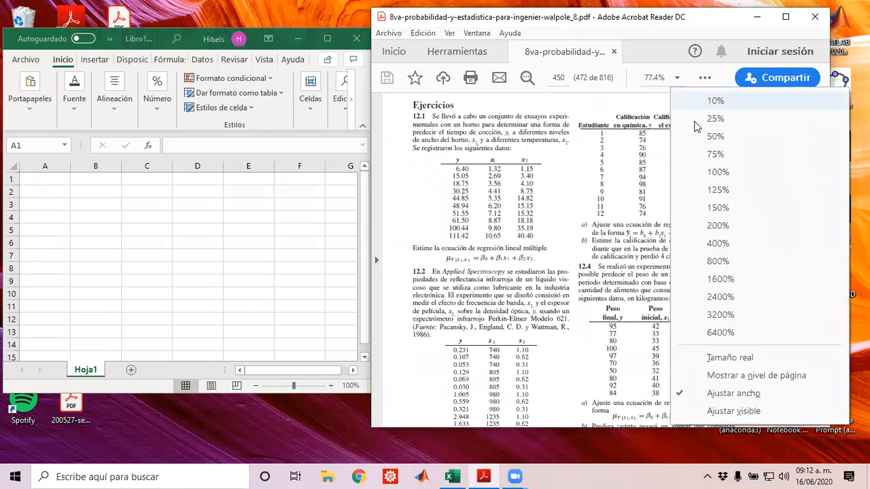
click(718, 190)
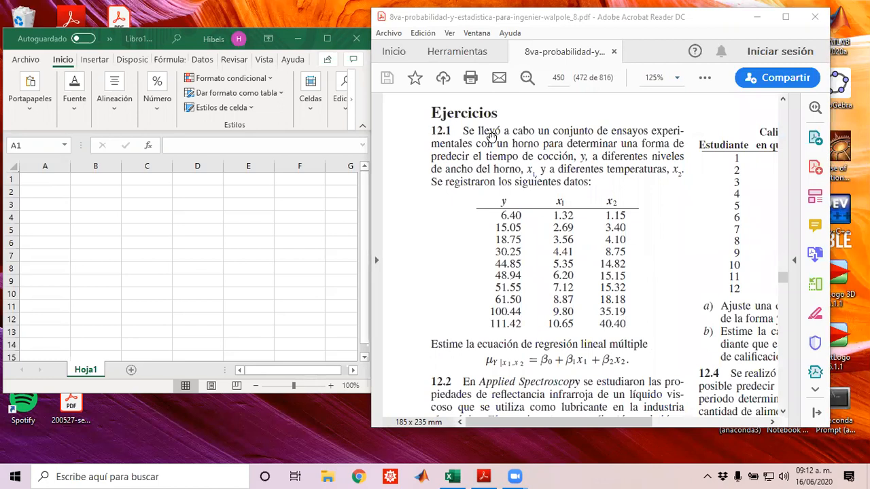
Enter the column headers y, x1 and x2 in cells A1 to C1 of the Excel sheet.
click(52, 178)
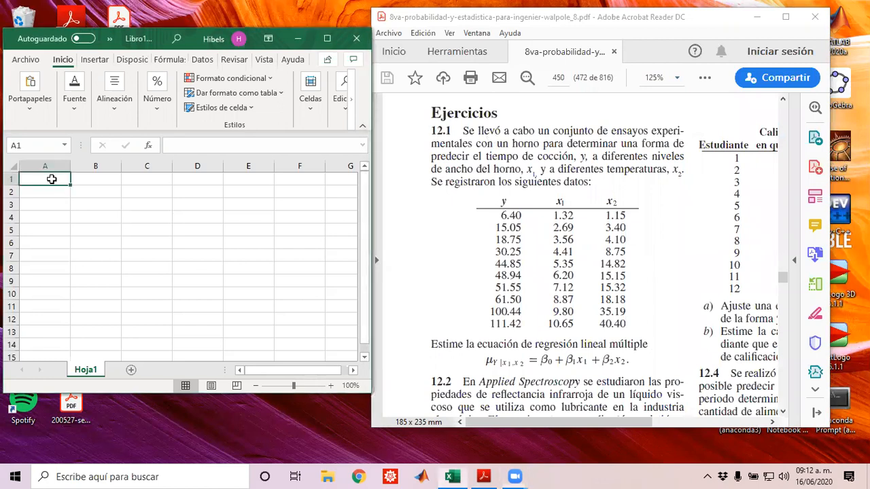
text(y)
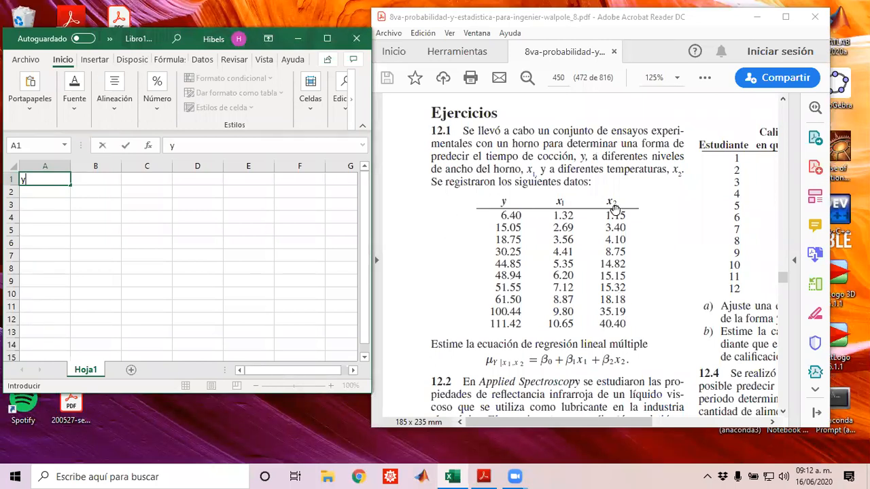
click(99, 178)
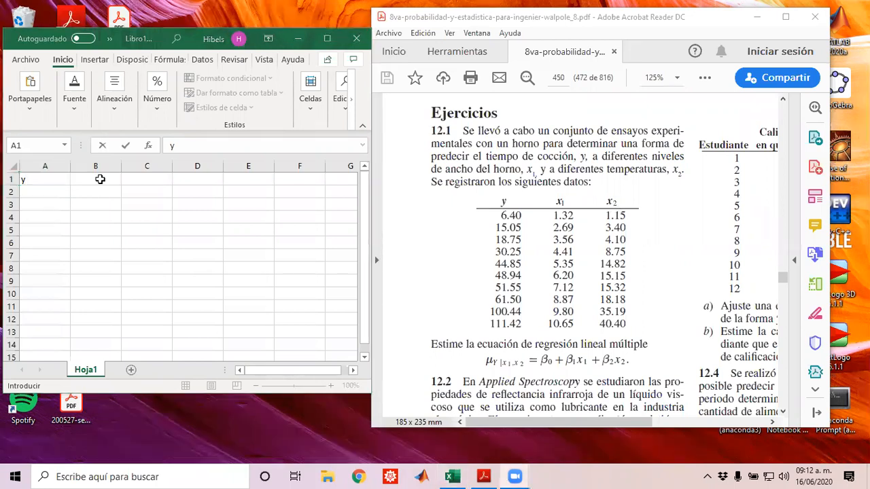
key(Right)
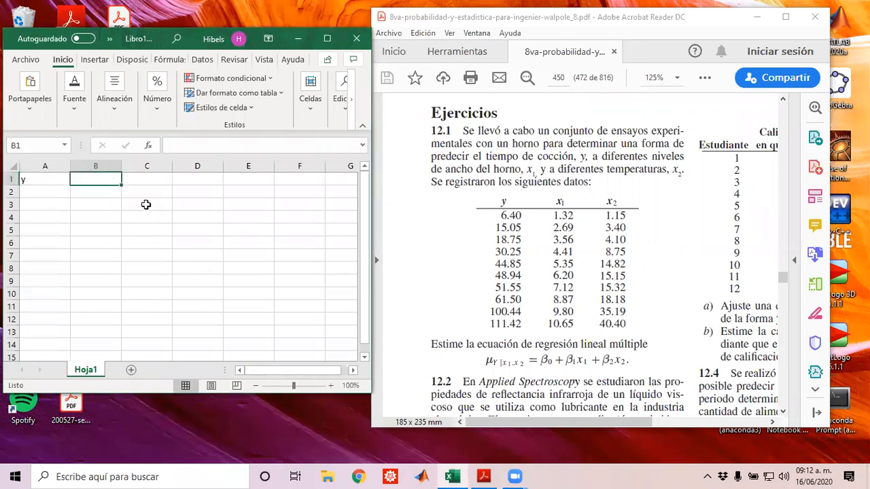
text(x1)
key(Right)
text(x2)
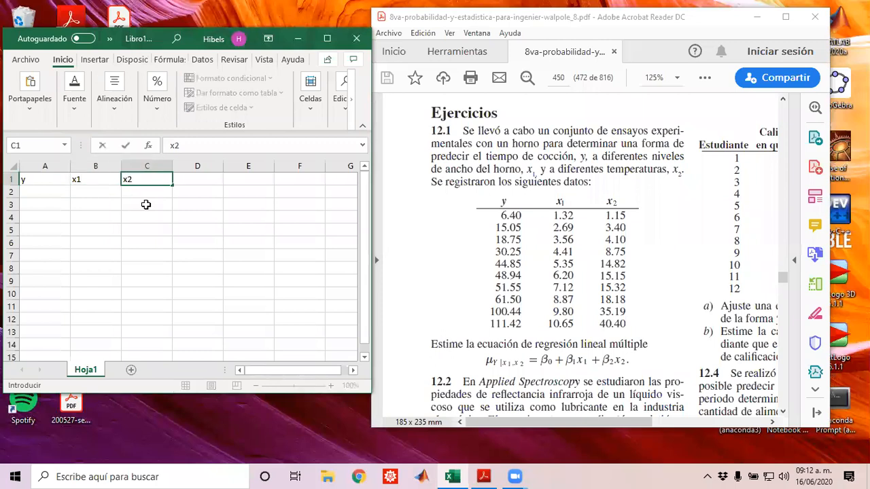
key(Return)
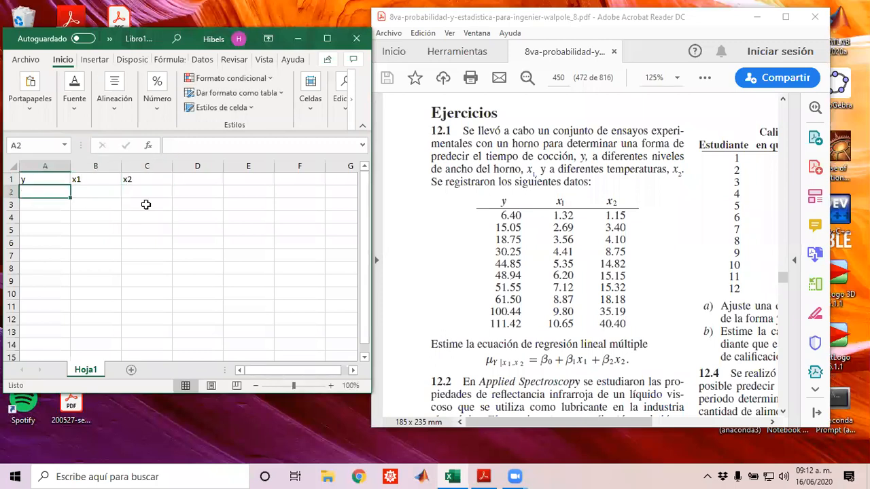
Enter the first five y values, 6.4, 15.05, 18.75, 30.25 and 44.85, in cells A2 to A6.
text(6.4)
key(Return)
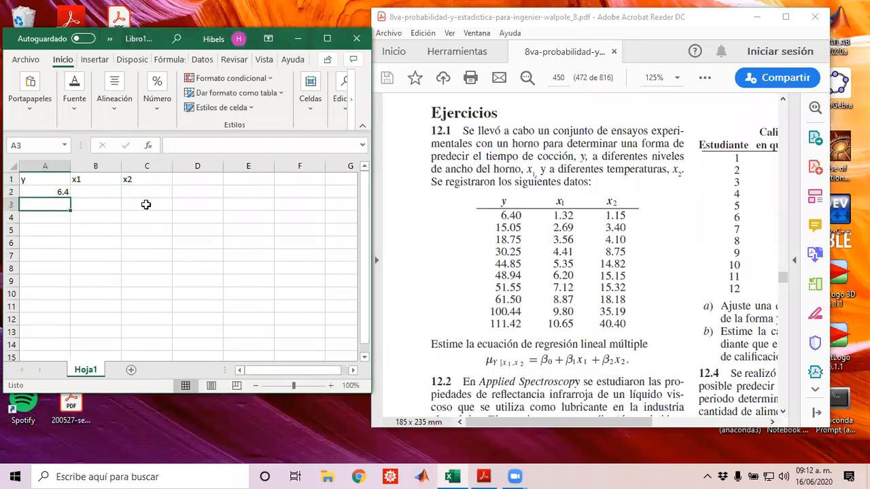
text(15.05)
key(Return)
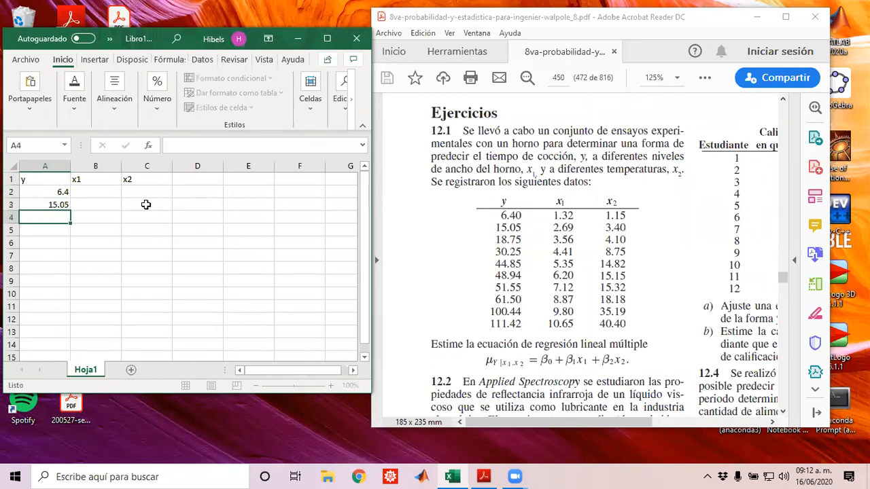
text(18.75)
key(Return)
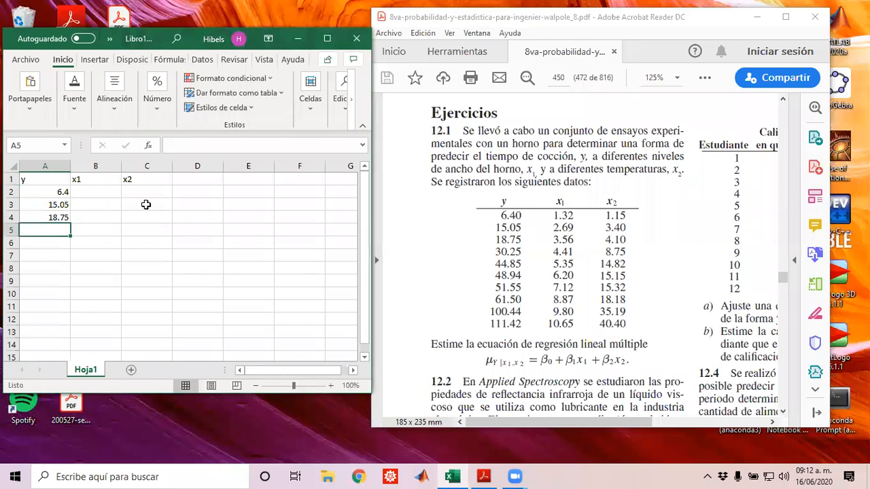
text(30.25)
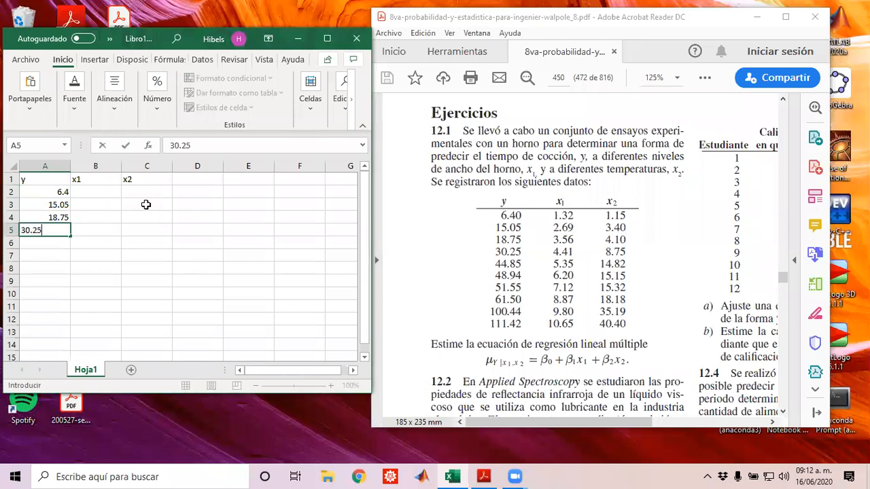
key(Return)
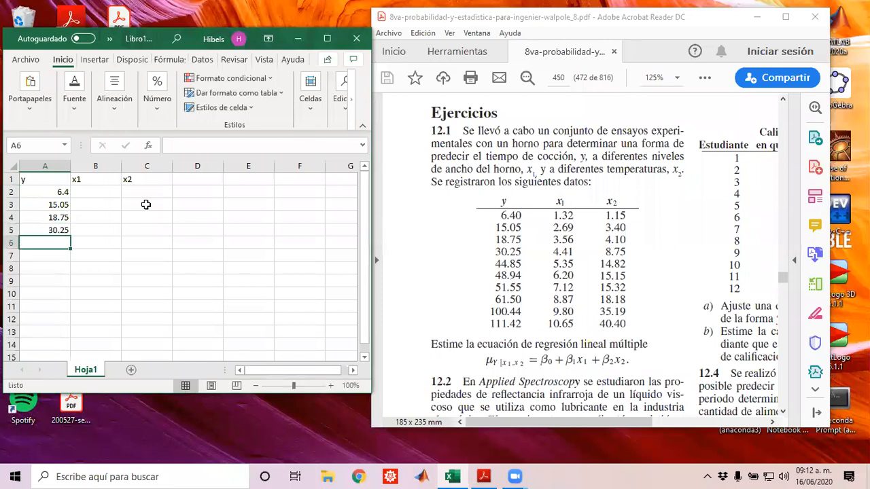
text(44.85)
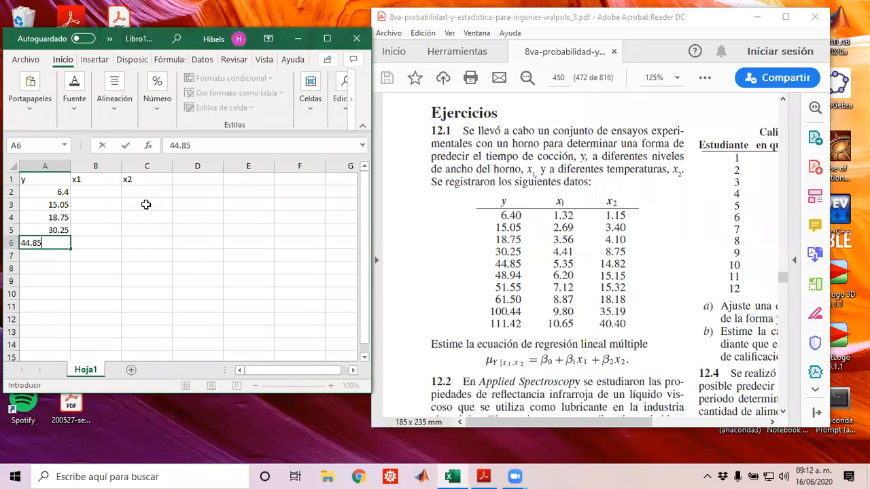
key(Return)
Enter the last five y values, 48.94, 51.55, 61.50, 100.44 and 111.42, in cells A7 to A11.
text(48)
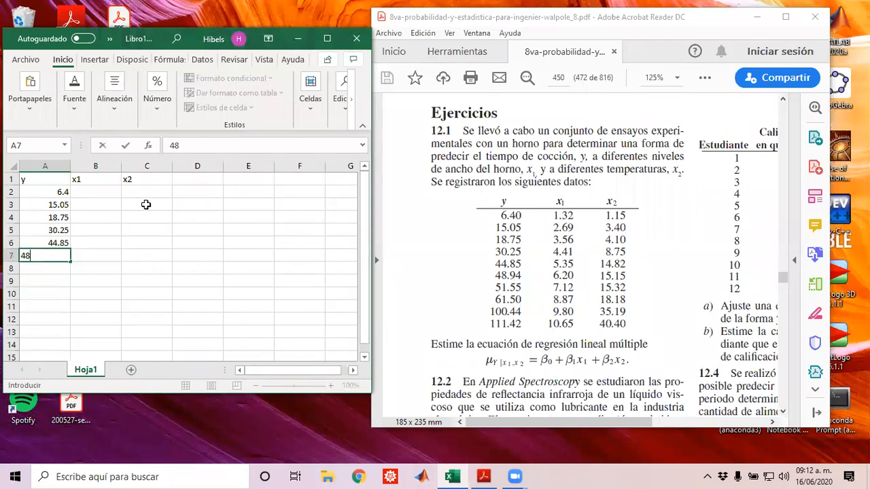
text(.94)
key(Return)
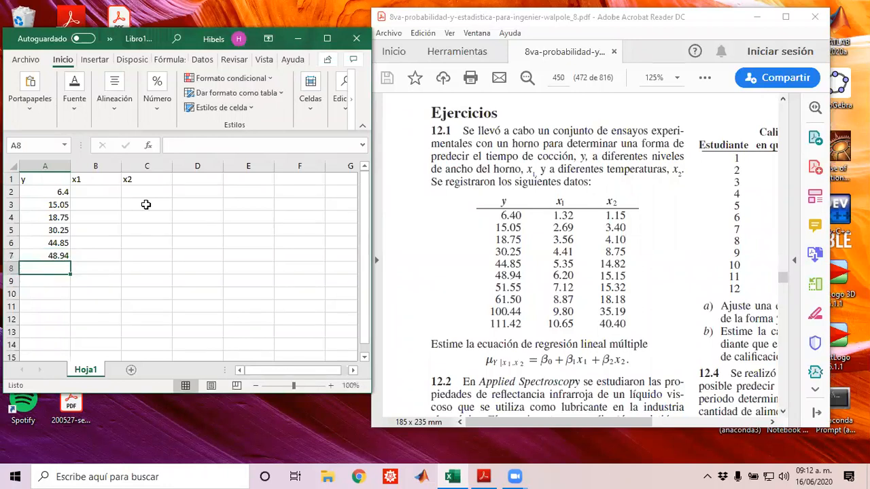
text(51.55)
key(Return)
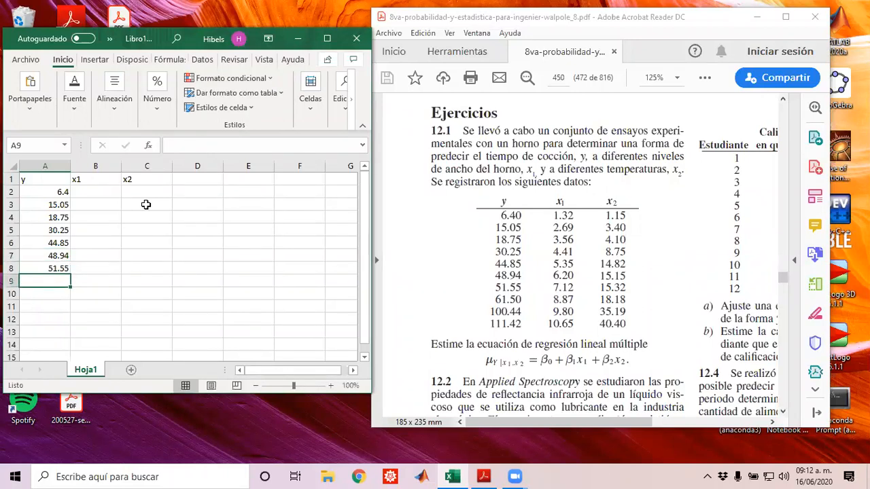
text(61.)
text(50)
key(Return)
text(100.44)
key(Return)
text(111)
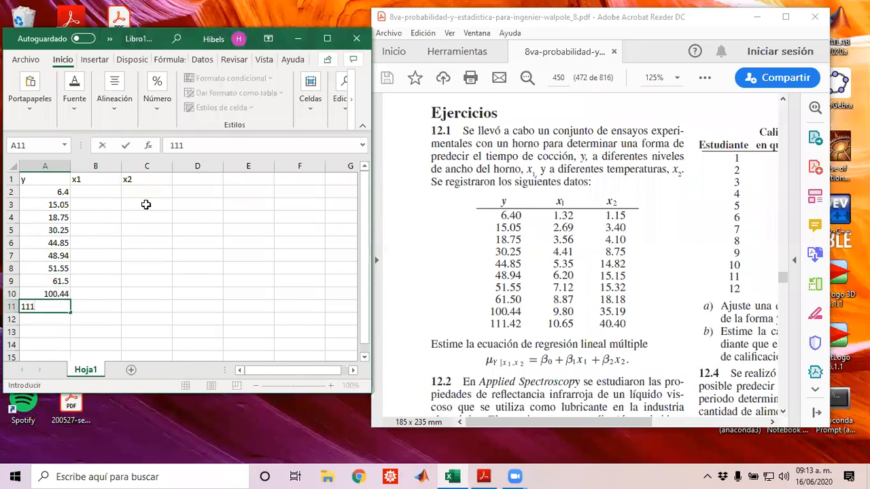
text(.42)
key(Tab)
Enter the first five x1 values, 1.32, 2.69, 3.56, 4.41 and 5.35, in cells B2 to B6.
key(Up)
key(Up)
key(Up)
key(Up)
key(Up)
key(Up)
key(Up)
key(Up)
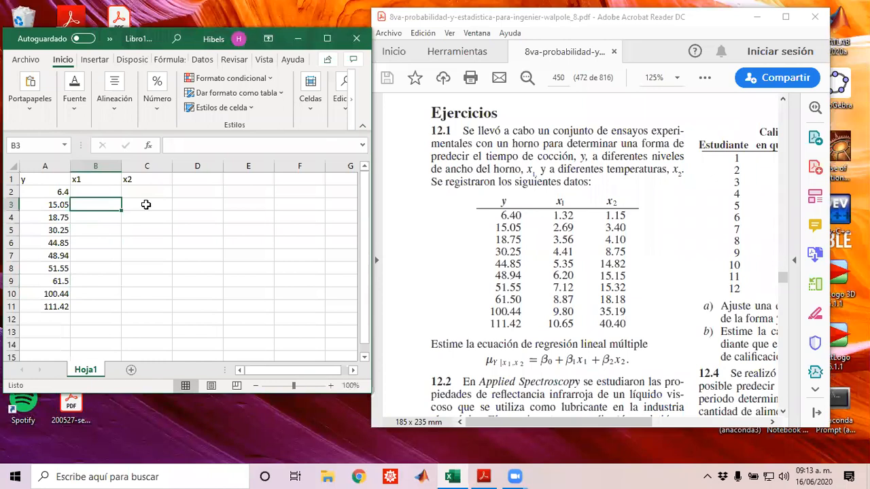
key(Up)
text(1.32)
key(Return)
text(2.69)
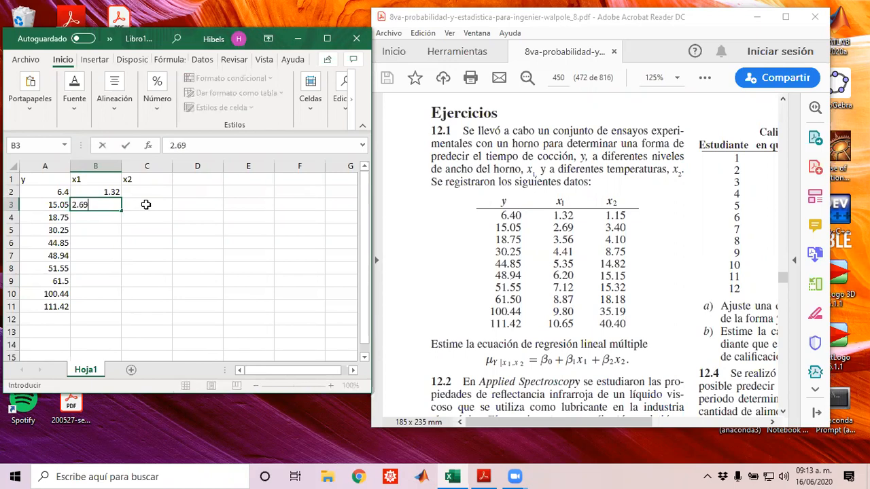
key(Return)
text(3.56)
key(Return)
text(4.41)
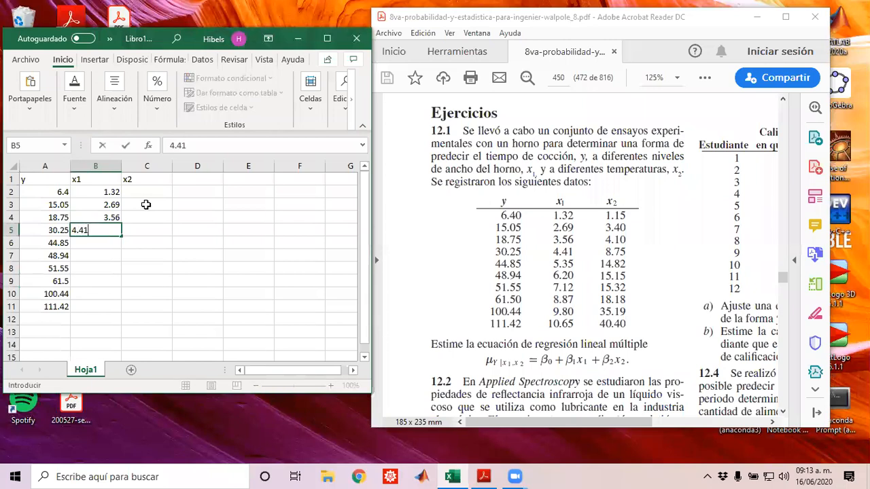
key(Return)
text(5.35)
key(Return)
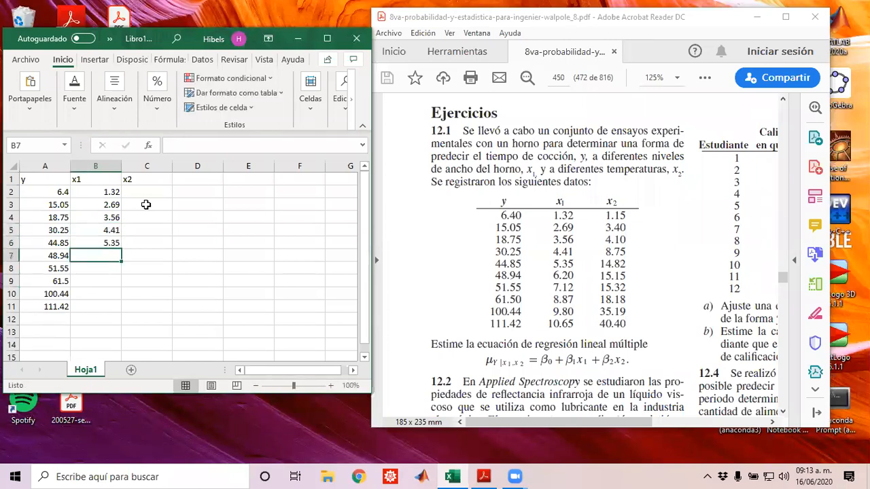
Enter the last five x1 values, 6.20, 7.12, 8.87, 9.80 and 10.65, in cells B7 to B11.
text(6.20)
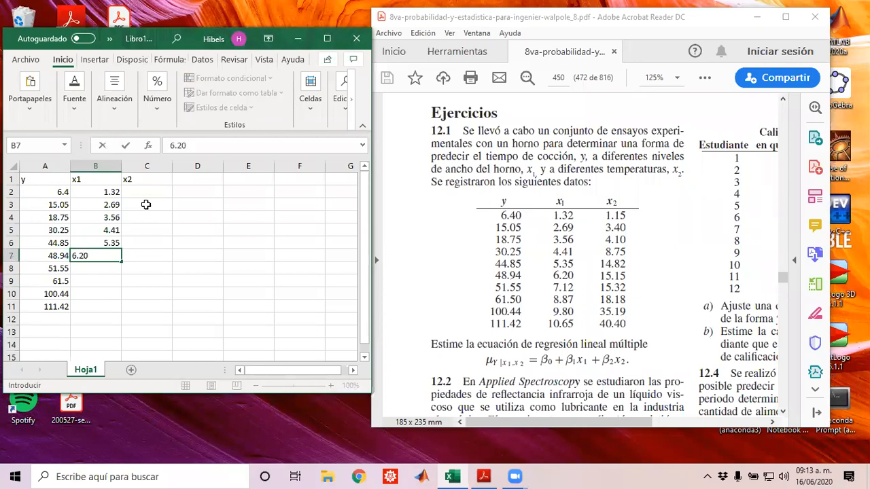
key(Return)
text(7.12)
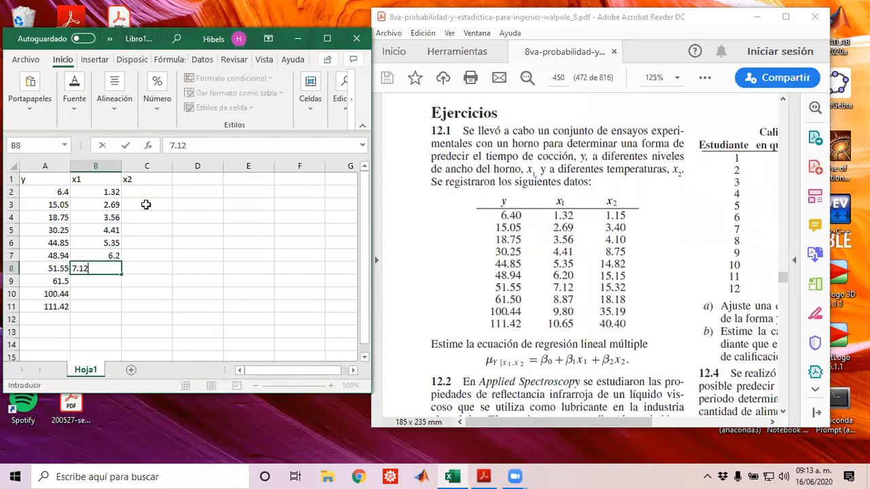
key(Return)
text(8.87)
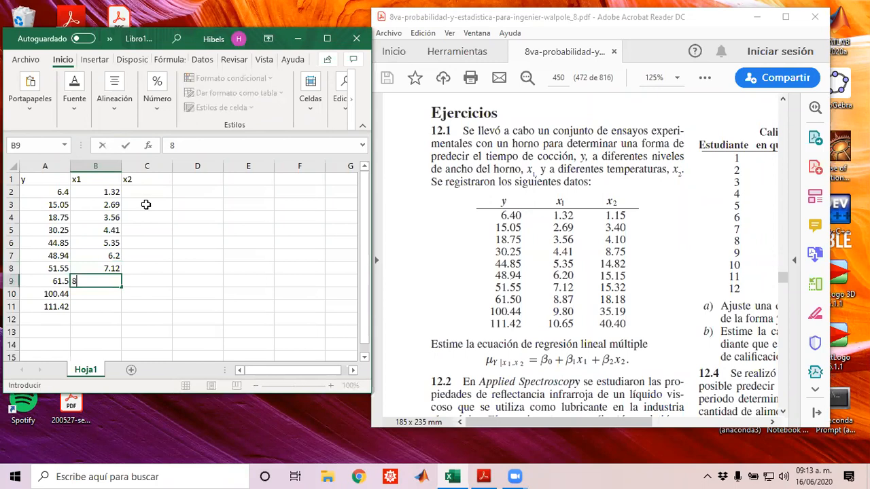
key(Return)
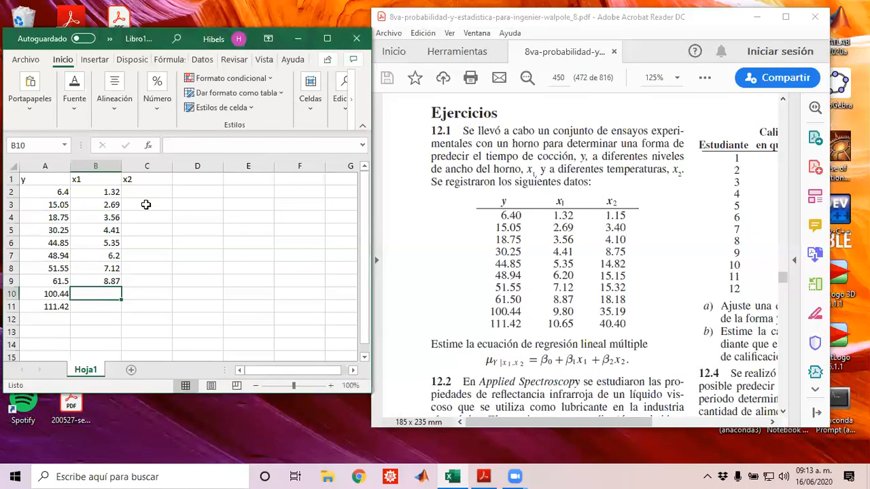
text(9.80)
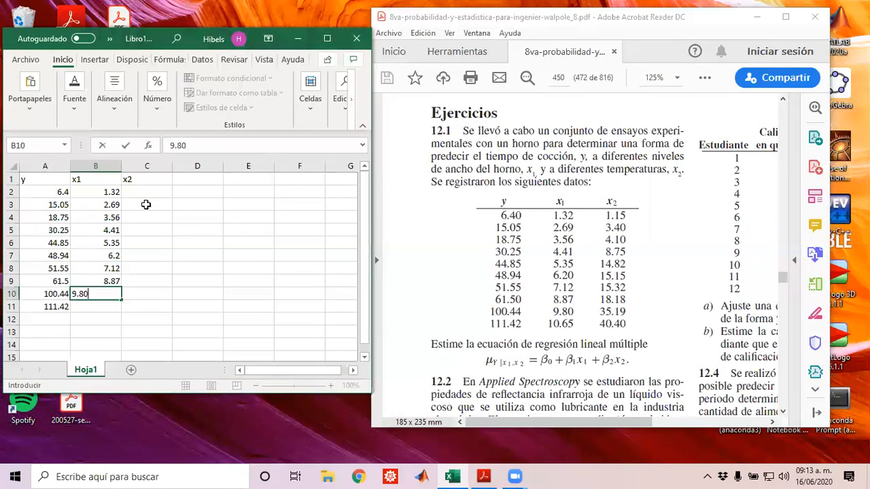
key(Return)
text(10.65)
key(Tab)
key(Up)
key(Up)
key(Up)
key(Up)
key(Up)
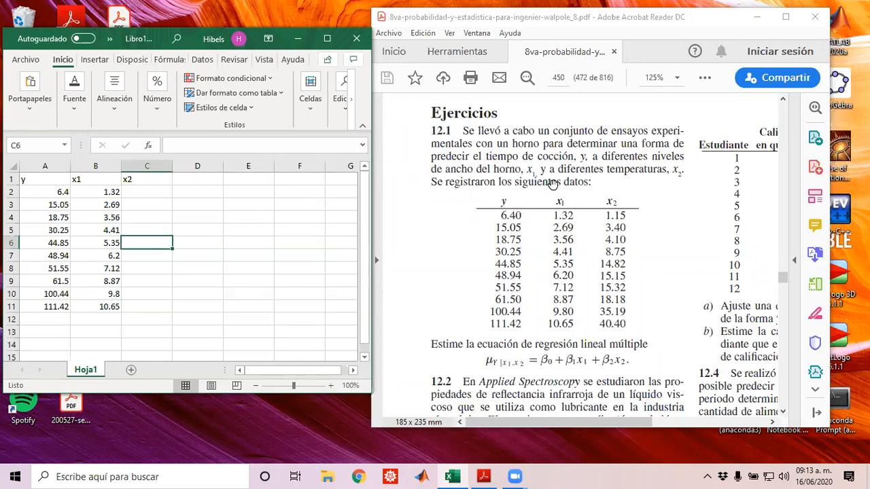
click(422, 33)
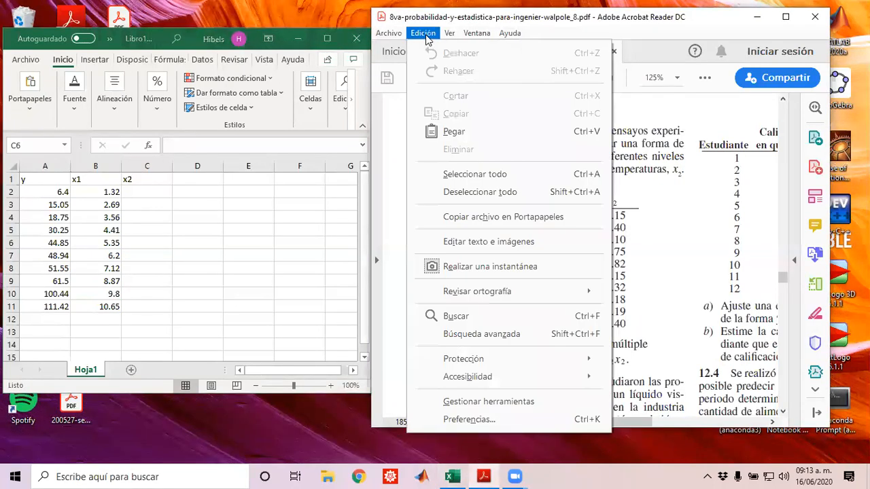
click(655, 251)
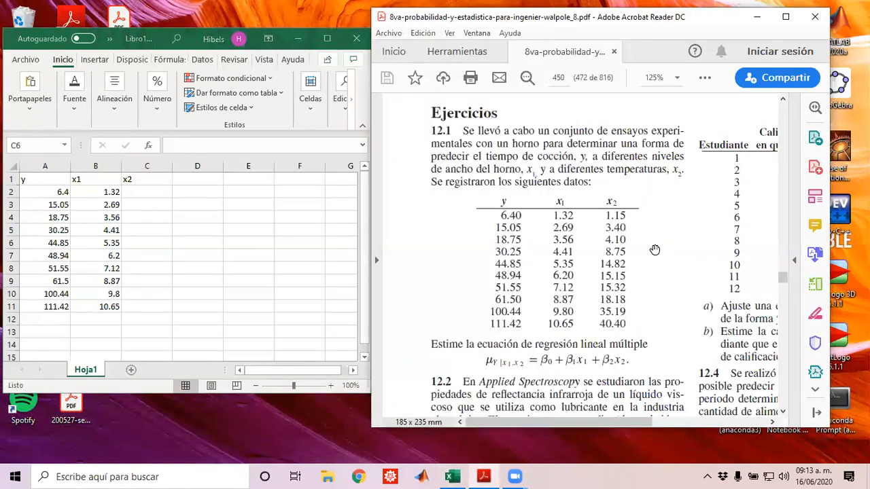
key(alt+Tab)
Enter the first five x2 values, 1.15, 3.40, 4.10, 8.75 and 14.82, in cells C2 to C6.
click(154, 195)
text(1.15)
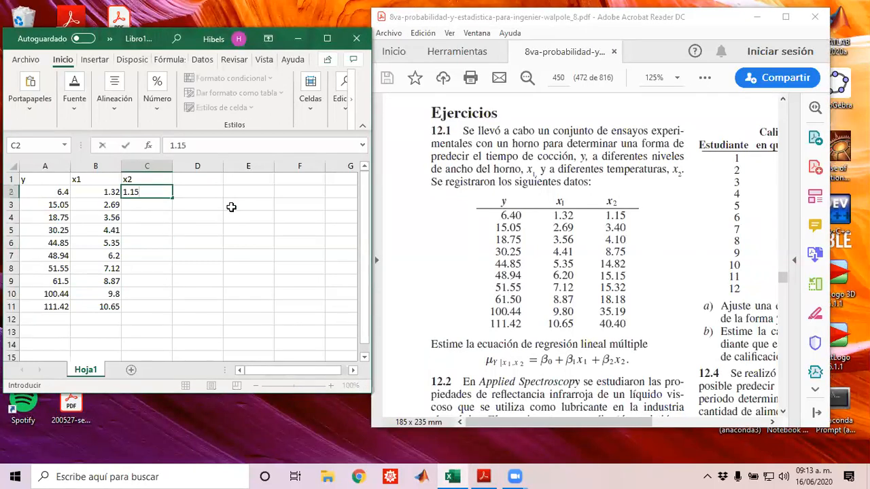
key(Return)
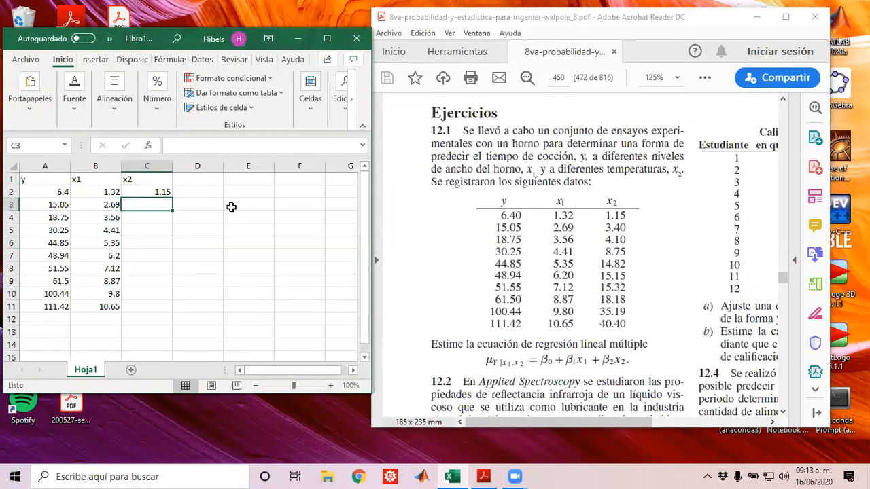
text(3.40)
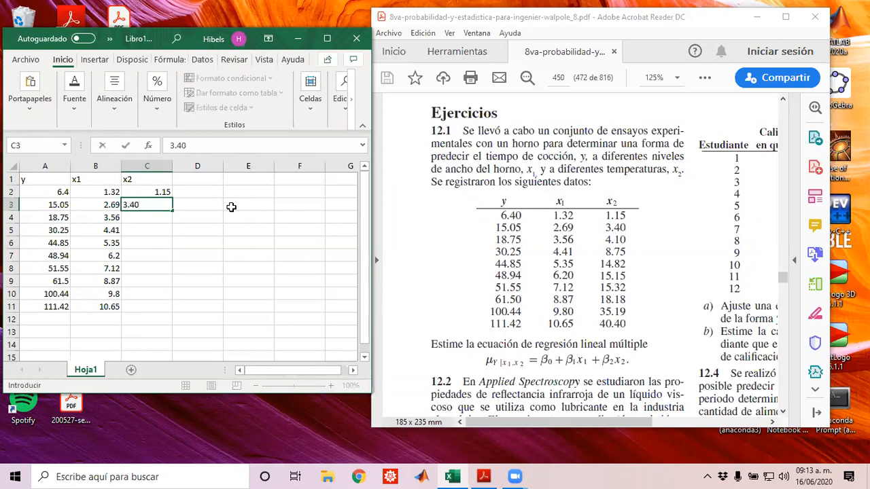
key(Return)
text(4.10)
key(Return)
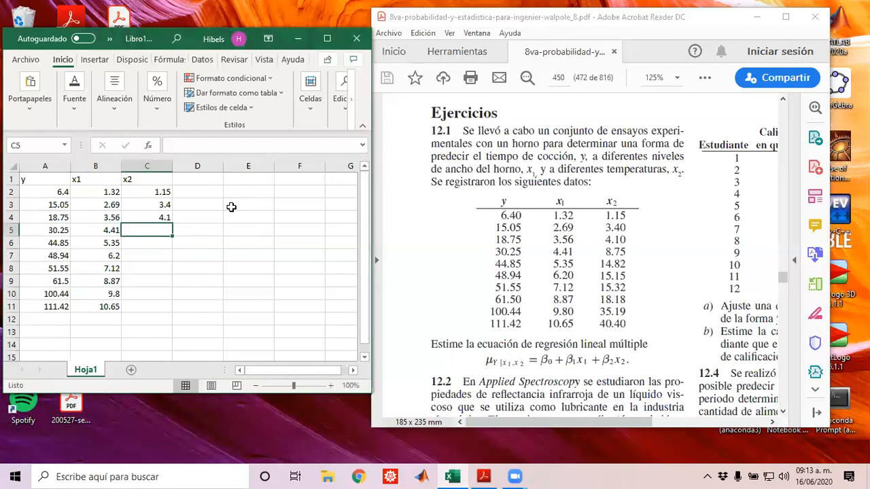
text(8.75)
key(Return)
text(14.)
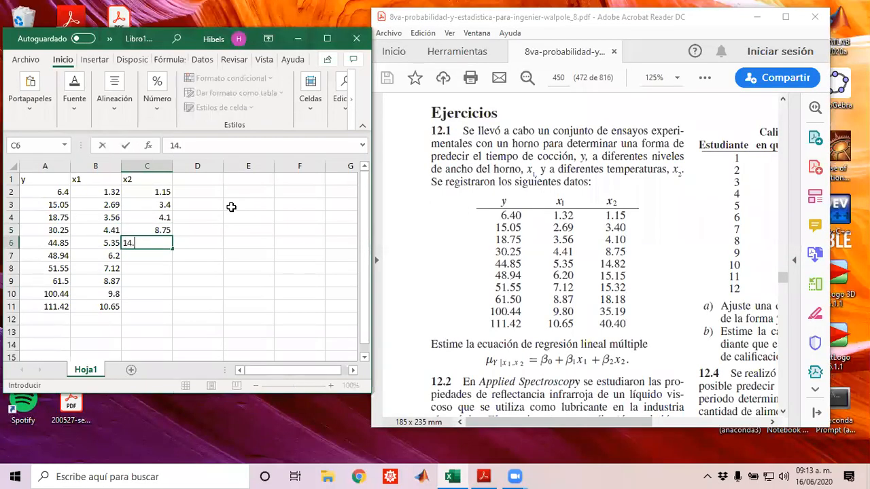
text(82)
key(Return)
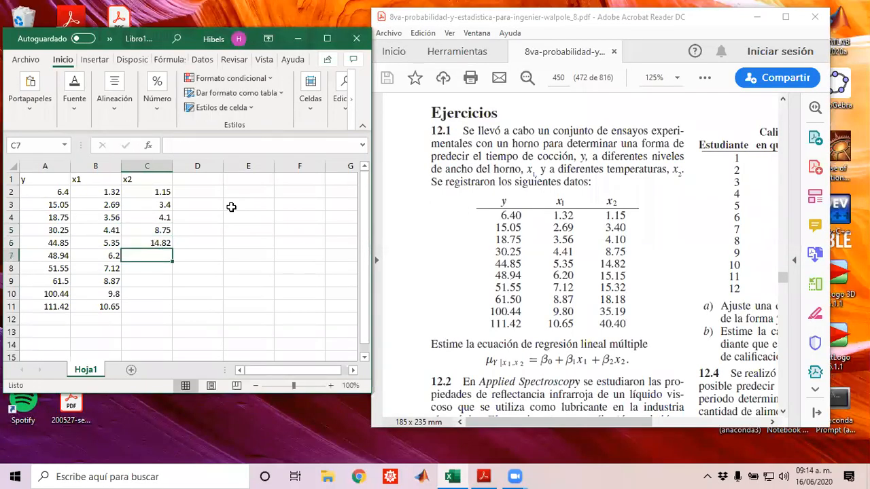
Enter the sixth and seventh x2 values, 15.15 and 15.32, in cells C7 and C8.
text(15.125)
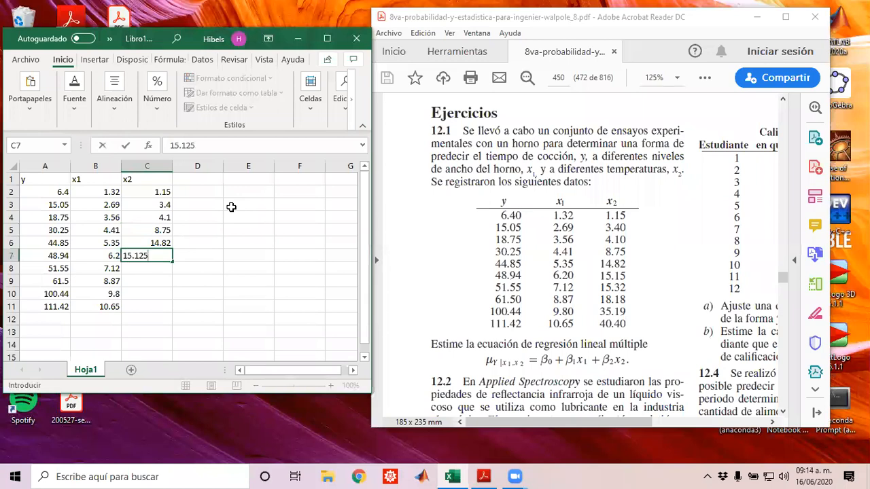
key(BackSpace)
key(BackSpace)
key(BackSpace)
key(BackSpace)
key(BackSpace)
text(5.15)
key(Return)
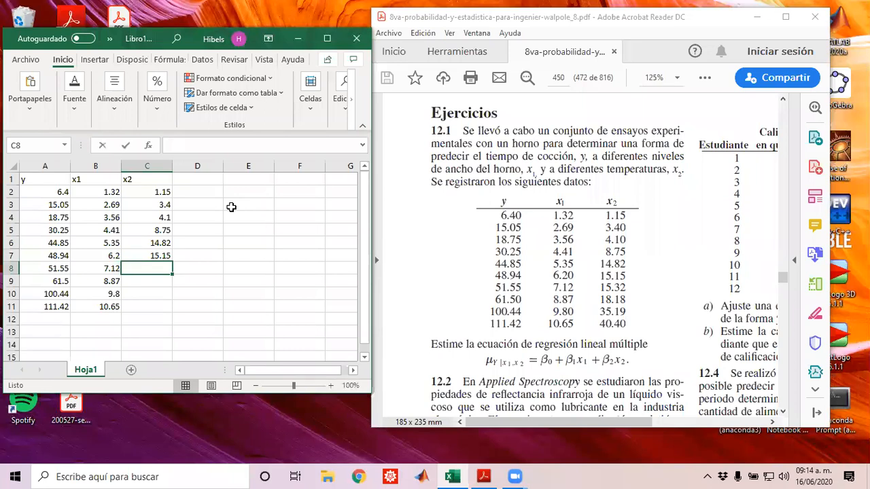
text(15.32)
key(Return)
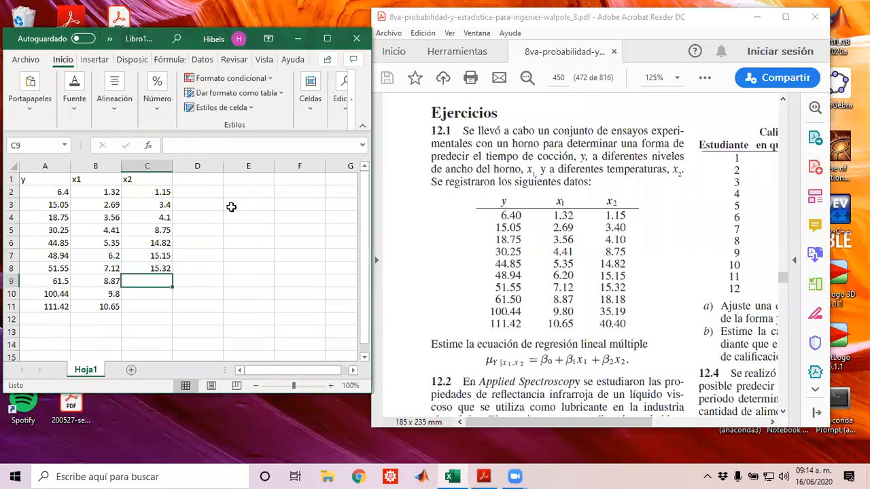
Enter the last three x2 values, 18.18, 35.19 and 40.40, in cells C9 to C11.
text(18.18)
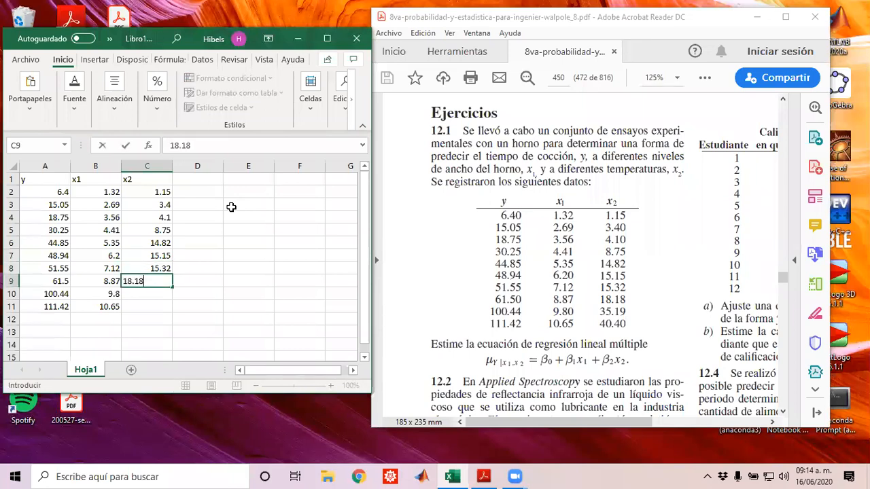
key(Return)
text(35.19)
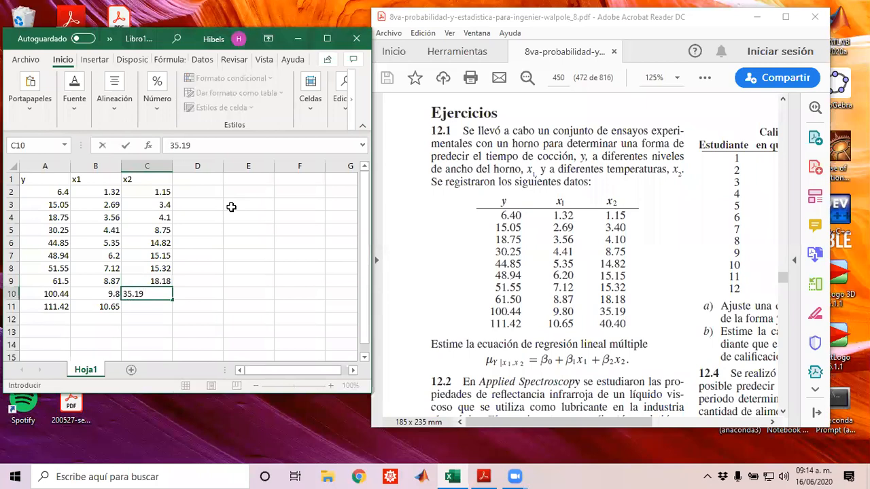
key(Return)
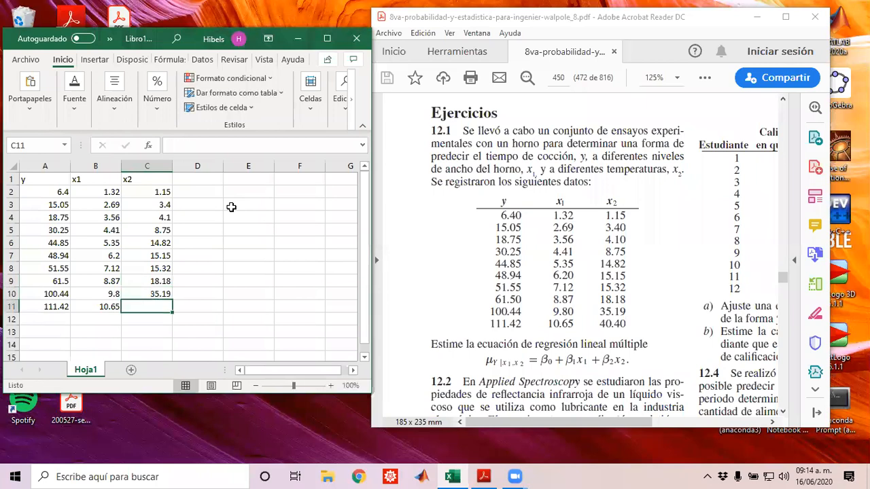
text(40.40)
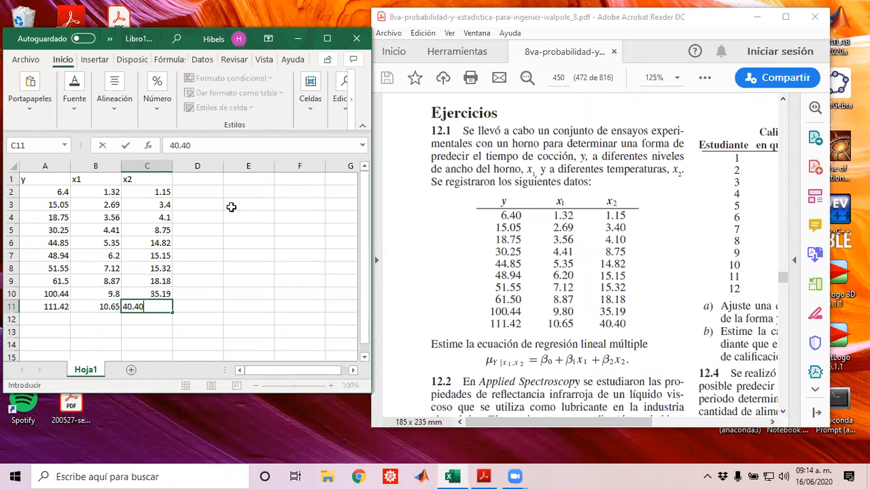
key(Return)
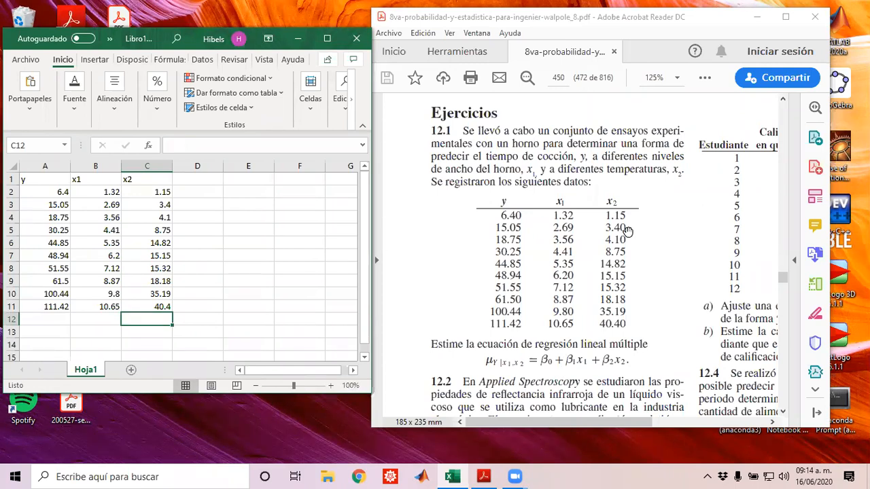
Maximize the workbook window and open the Regresión tool from the data analysis functions.
click(626, 231)
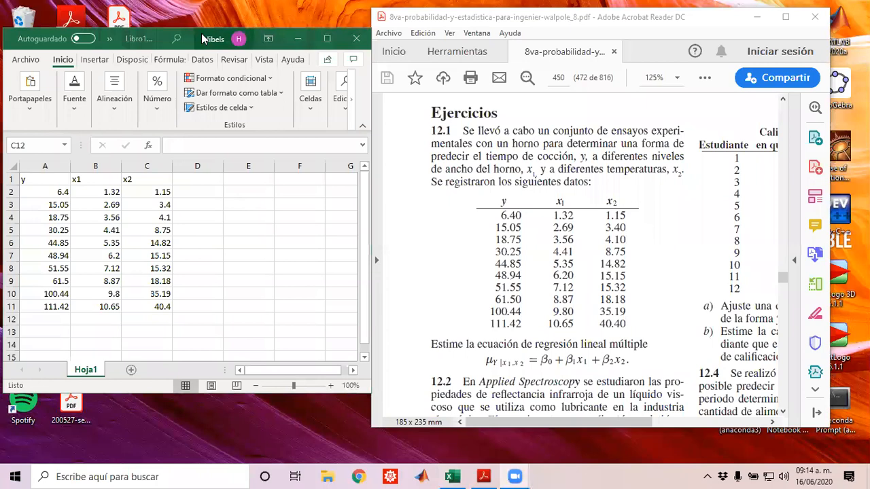
click(327, 42)
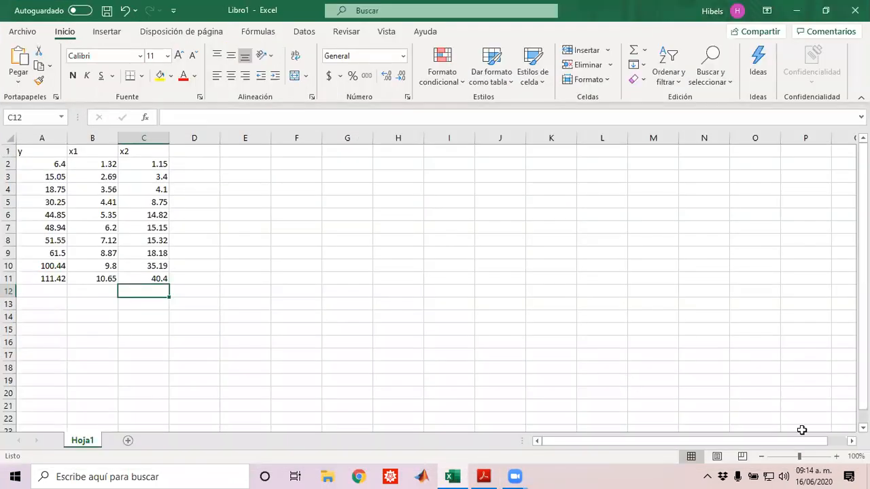
click(837, 457)
click(837, 456)
click(837, 456)
click(836, 457)
click(836, 457)
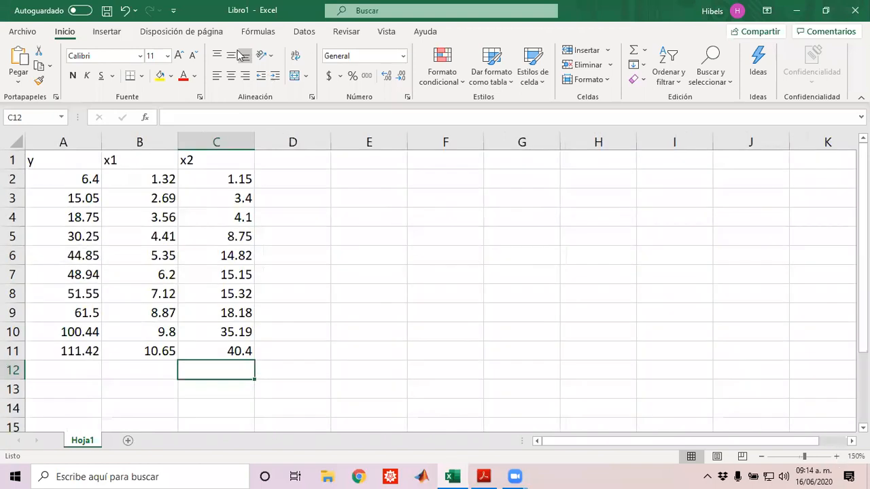
click(303, 33)
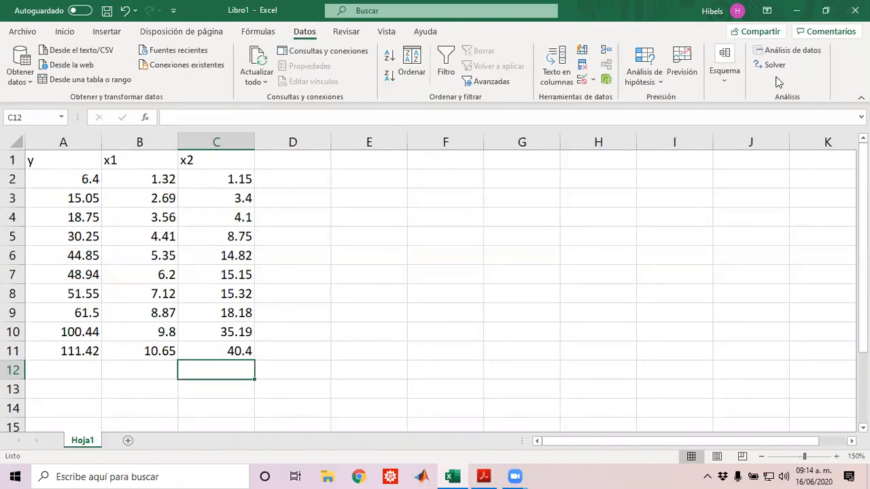
click(781, 51)
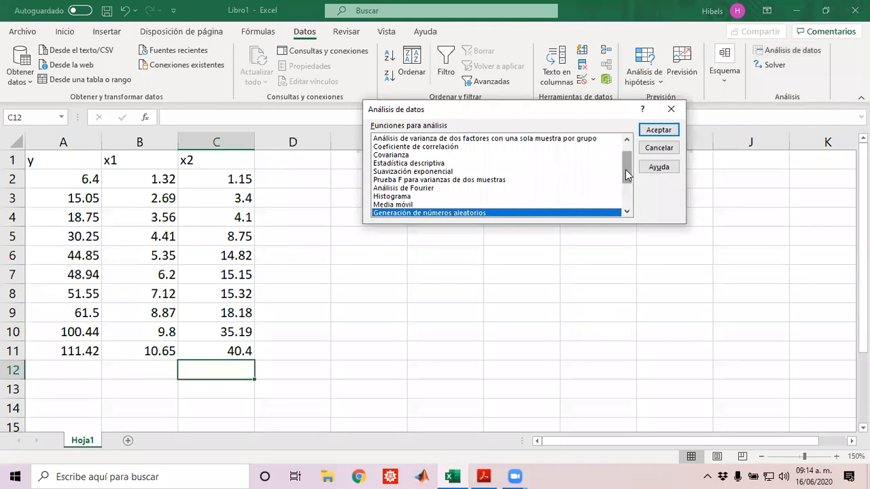
click(629, 204)
click(399, 171)
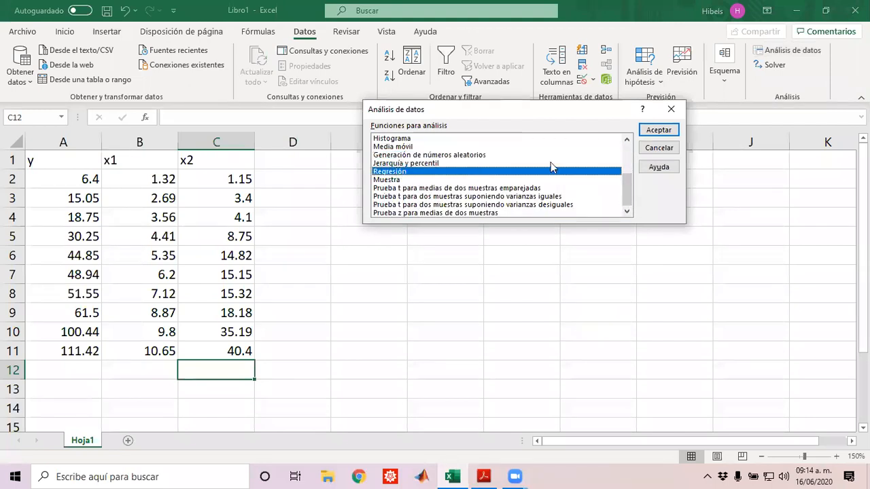
click(656, 131)
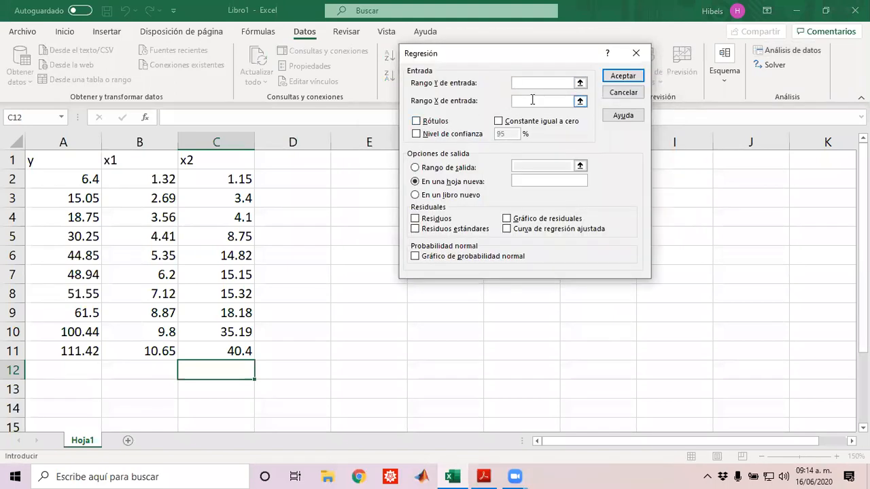
Set the regression's Y input range to $A$1:$A$11 and its X input range to $B$1:$C$11.
click(579, 82)
drag(77, 161, 87, 349)
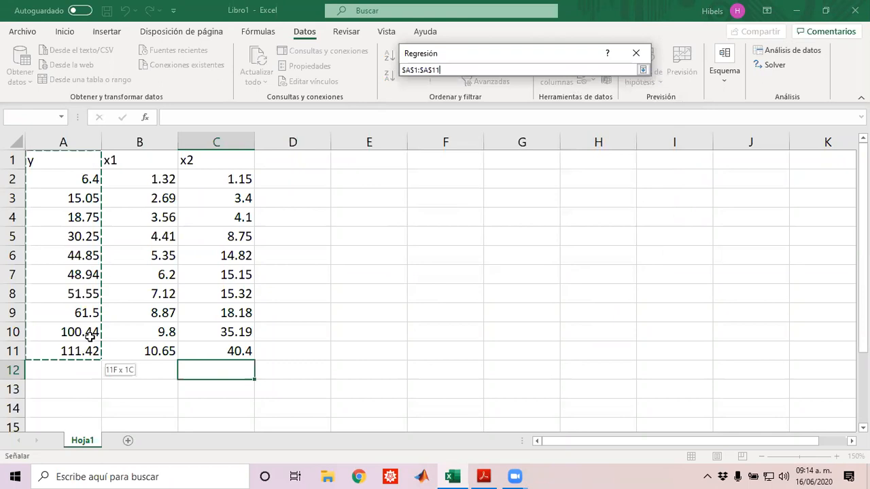
click(643, 70)
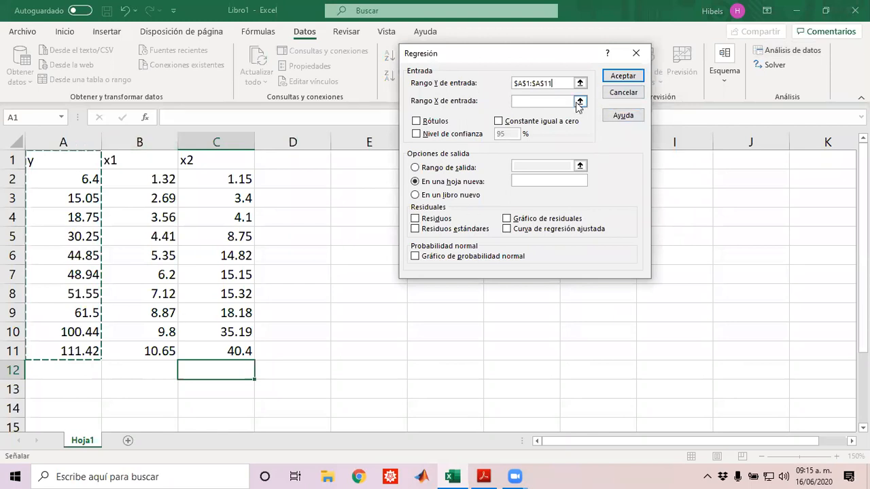
click(579, 102)
drag(126, 161, 216, 160)
drag(221, 243, 235, 349)
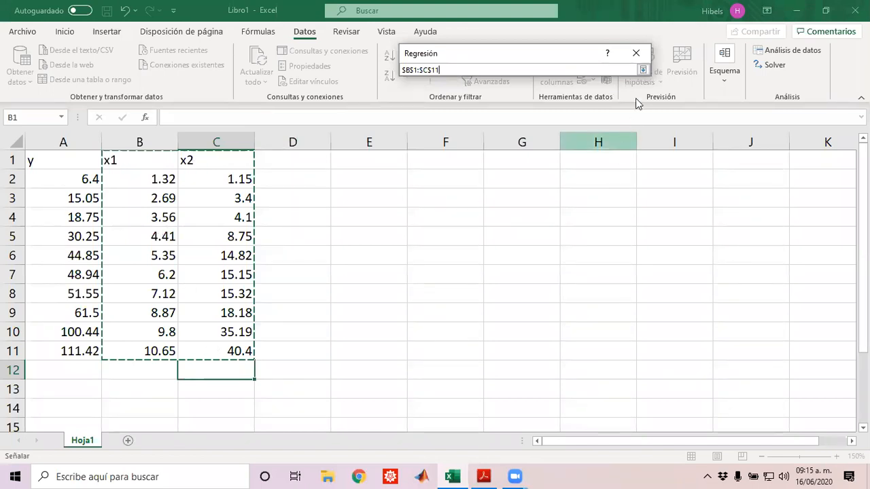
click(642, 71)
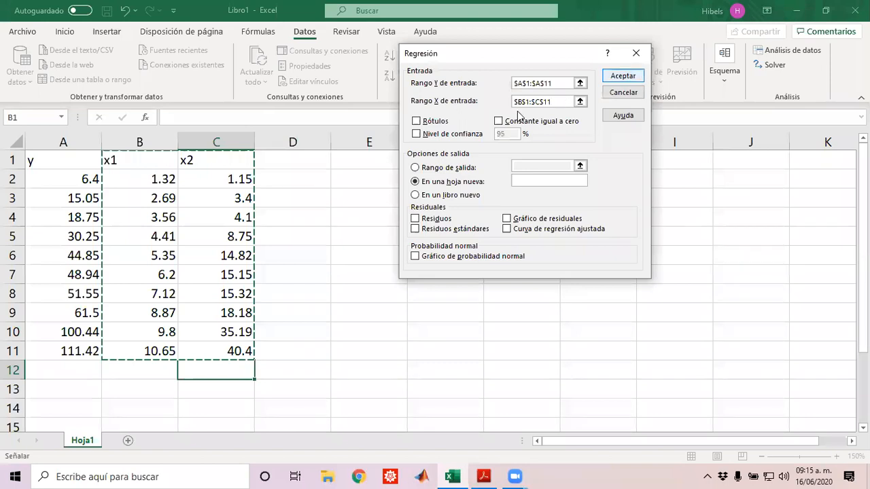
Treat the first row as labels, send the regression output to cell $E$1 and run the analysis.
click(422, 121)
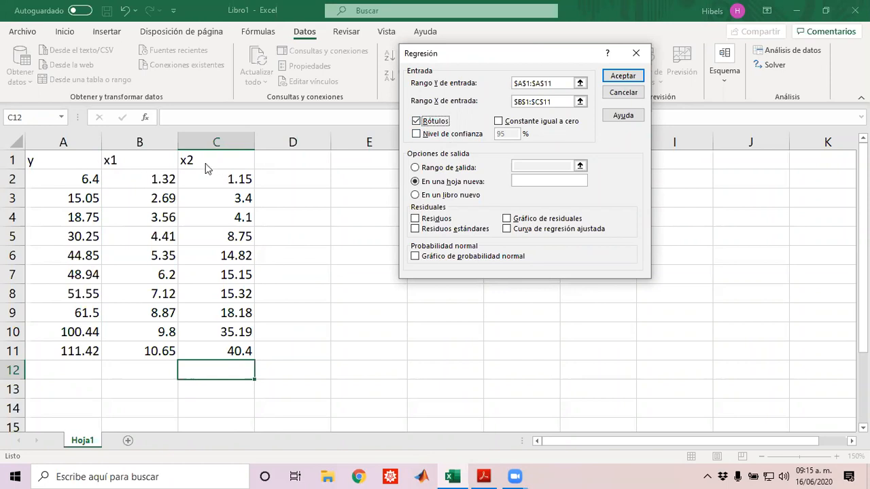
click(450, 169)
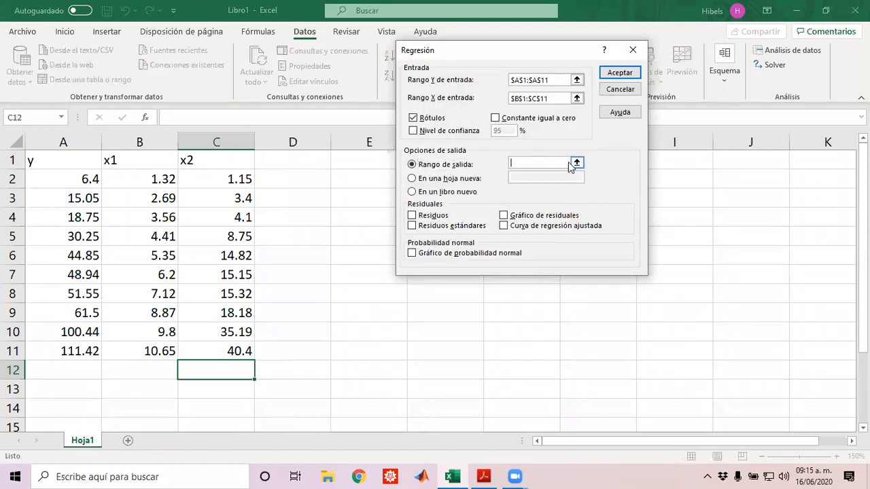
click(575, 162)
click(356, 159)
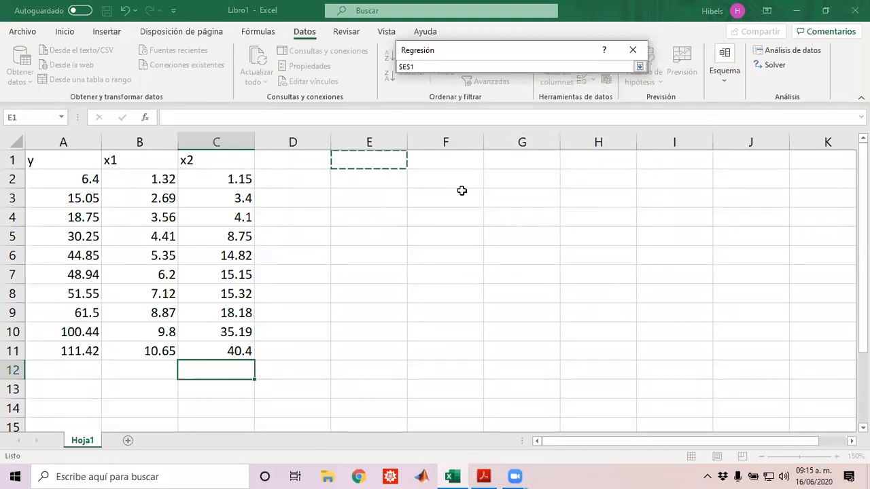
click(641, 68)
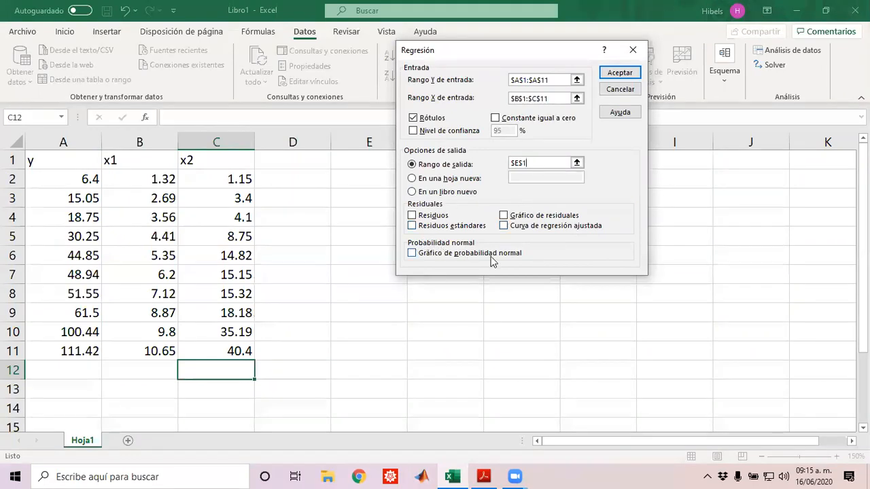
click(619, 73)
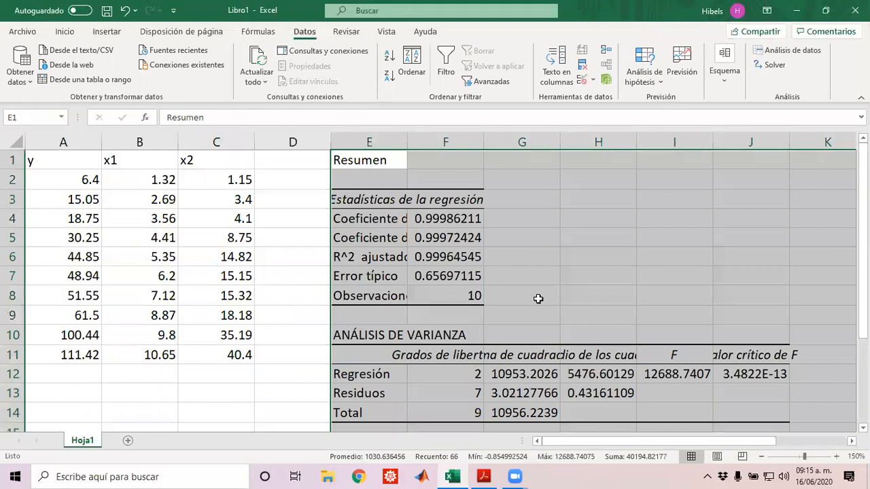
Fit column E's width to its contents and select the multiple correlation coefficient's value in F4.
click(538, 299)
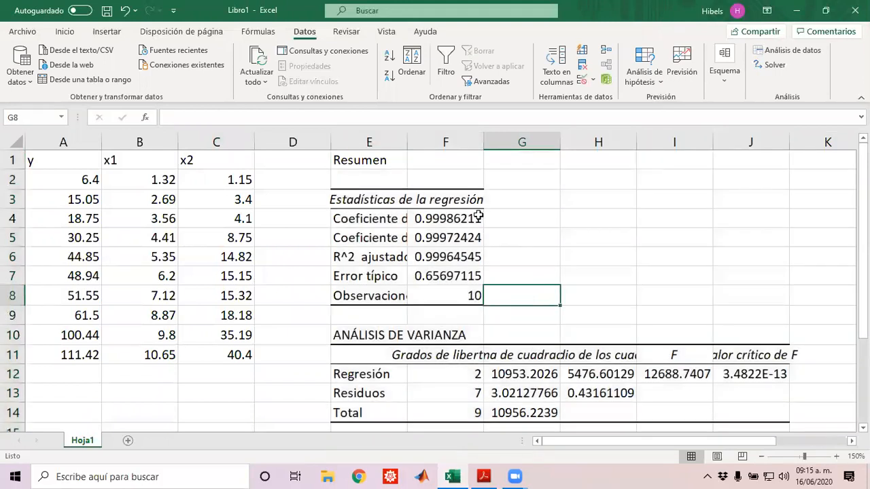
double_click(405, 142)
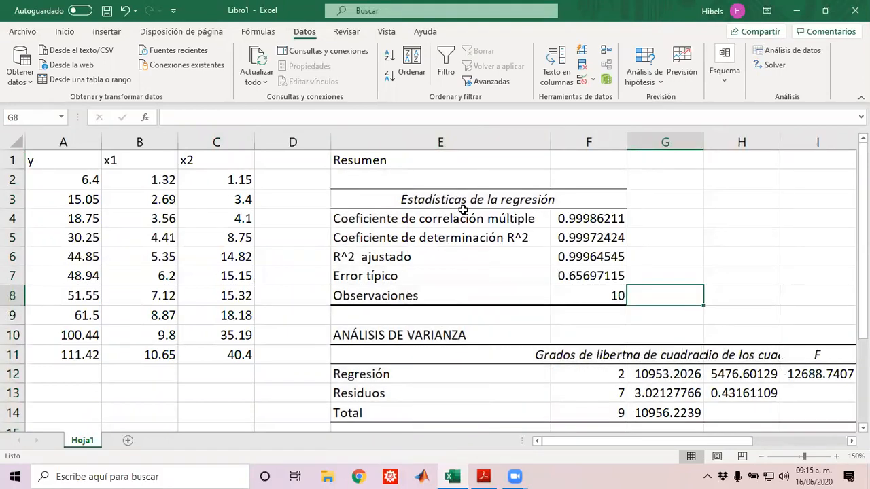
click(566, 224)
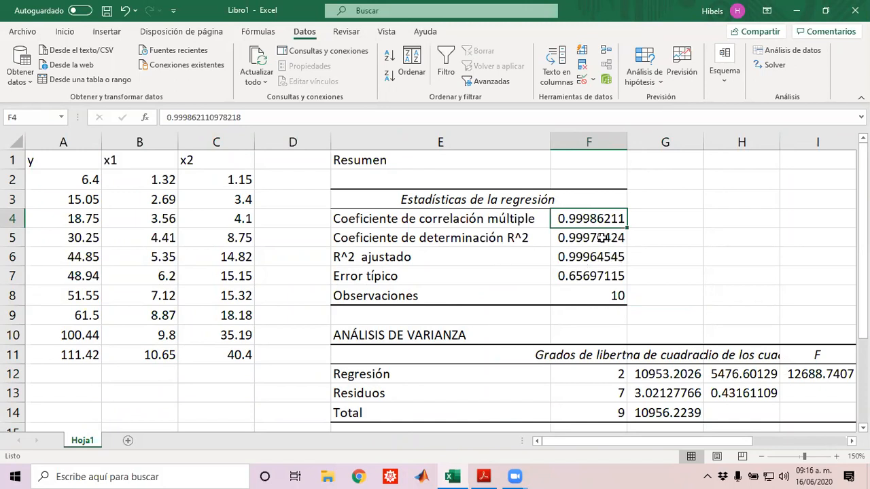
Examine the intercept, x1 and x2 coefficients in the regression output against the equation requested in the textbook PDF.
scroll(602, 238, down, 3)
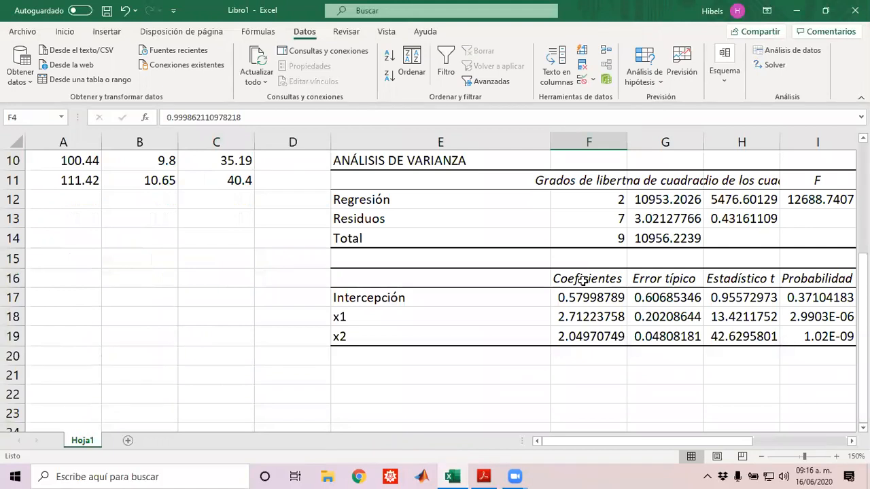
click(762, 456)
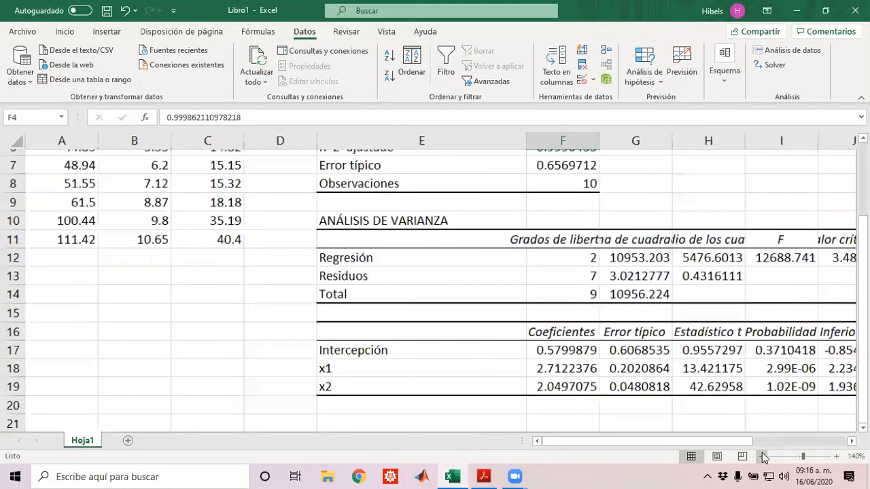
click(552, 378)
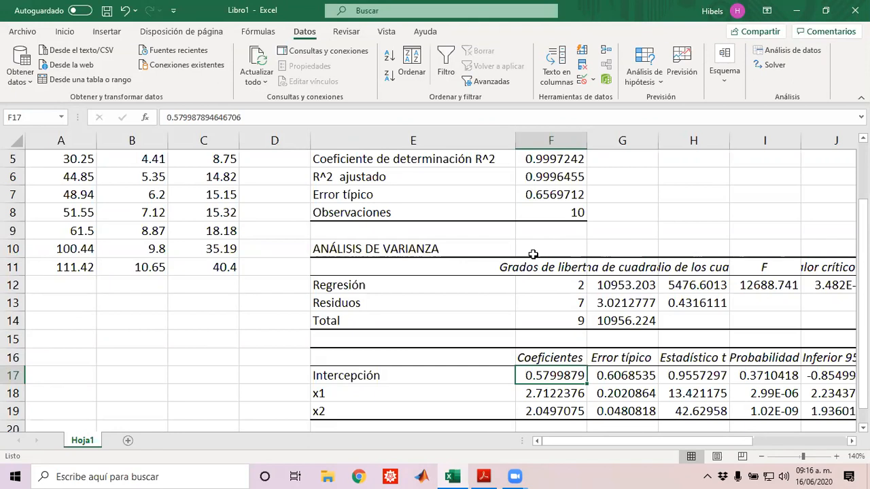
key(alt+Tab)
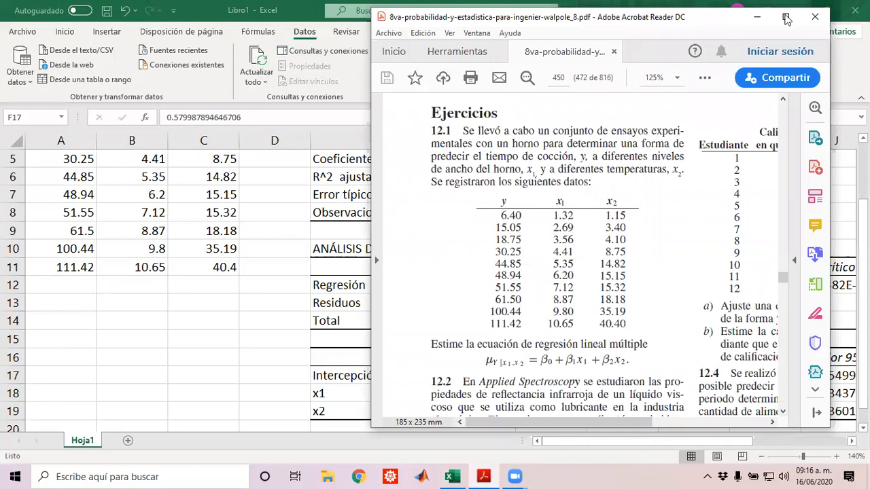
key(alt+Tab)
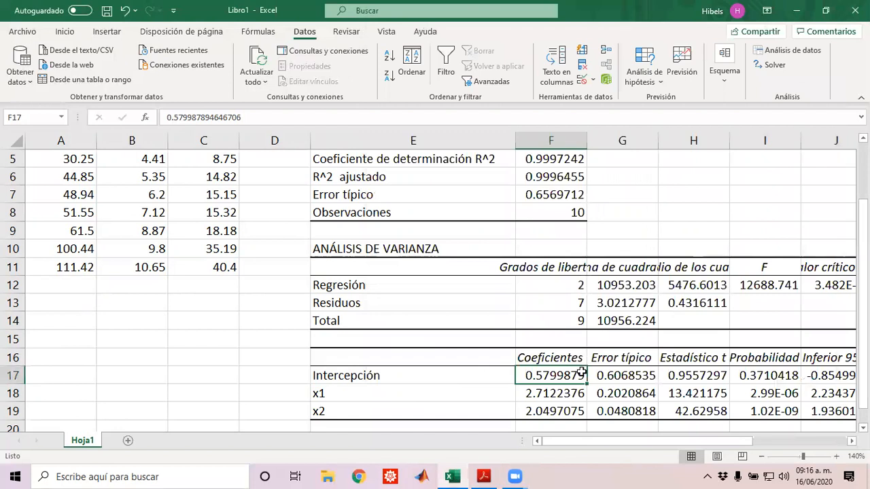
Circle the regression coefficients in red, point an arrow at the intercept, and handwrite ŷ = 0.57 + 2.71x1 + 2.04x2 beside the output.
mouse_move(574, 340)
mouse_down()
mouse_move(514, 423)
mouse_move(588, 412)
mouse_move(586, 343)
mouse_move(562, 343)
mouse_up()
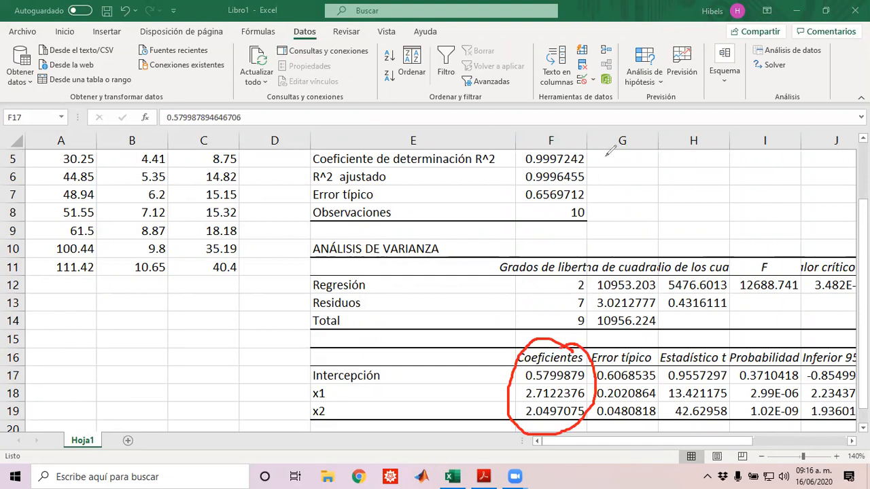
mouse_move(604, 153)
mouse_down()
mouse_move(615, 154)
mouse_move(606, 178)
mouse_move(625, 160)
mouse_move(632, 170)
mouse_move(618, 146)
mouse_up()
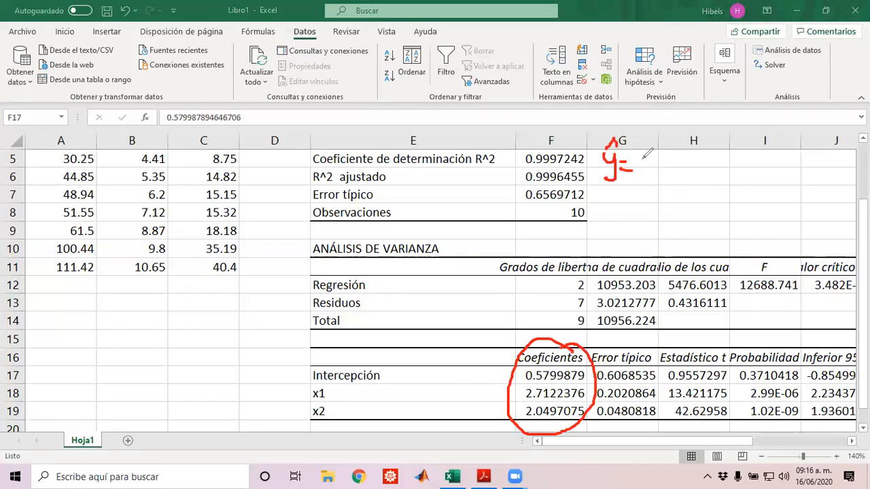
mouse_move(646, 156)
mouse_down()
mouse_move(671, 161)
mouse_move(664, 171)
mouse_up()
mouse_move(666, 151)
mouse_down()
mouse_move(675, 150)
mouse_move(685, 172)
mouse_up()
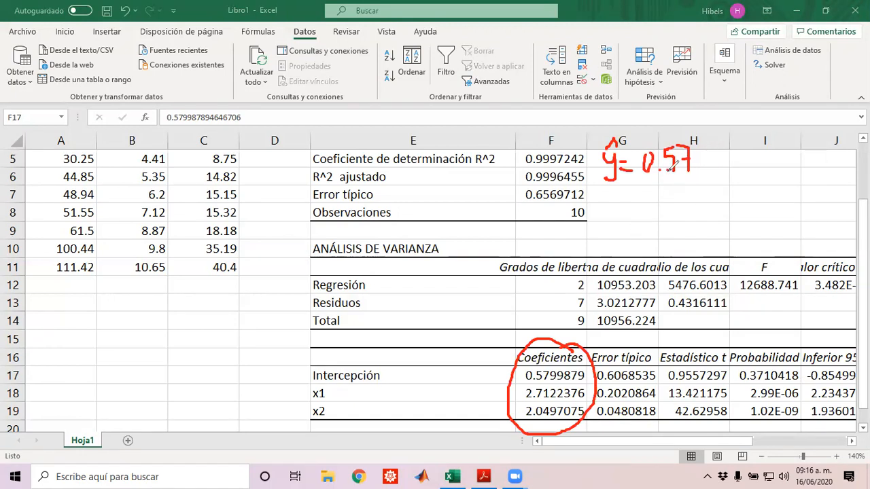
mouse_move(701, 156)
mouse_down()
mouse_move(700, 171)
mouse_move(717, 156)
mouse_up()
key(ctrl+z)
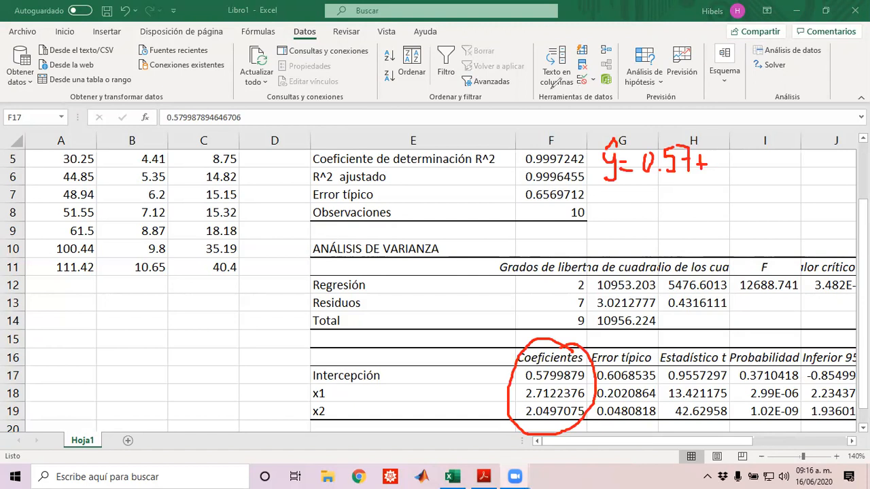
mouse_move(719, 159)
mouse_down()
mouse_move(723, 174)
mouse_move(783, 174)
mouse_move(833, 170)
mouse_move(840, 159)
mouse_move(855, 174)
mouse_move(843, 182)
mouse_up()
click(733, 170)
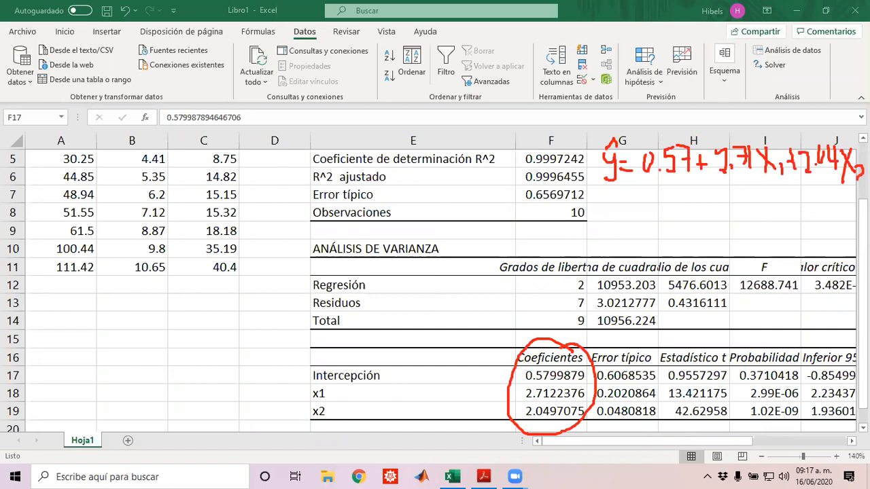
mouse_move(518, 373)
mouse_down()
mouse_move(501, 374)
mouse_move(522, 381)
mouse_up()
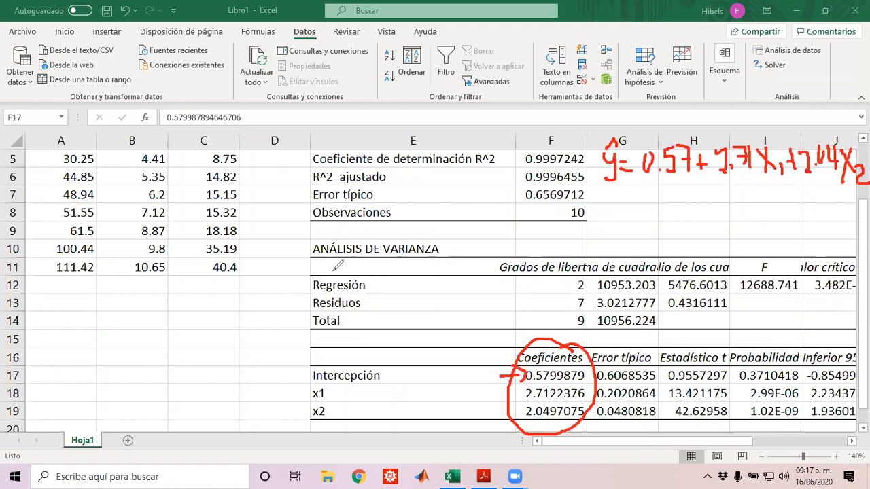
Enter a new observation below the data, with x1 = 5.4 in B12 and x2 = 8.3 in C12.
scroll(203, 326, up, 2)
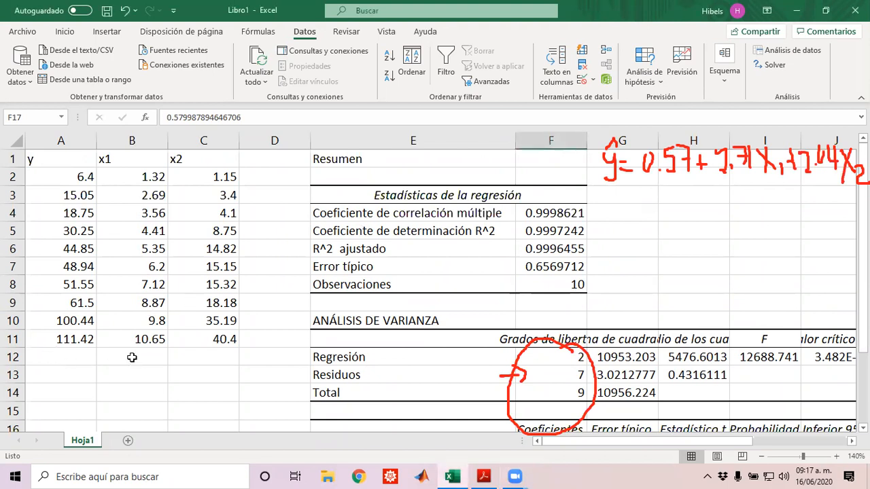
click(132, 358)
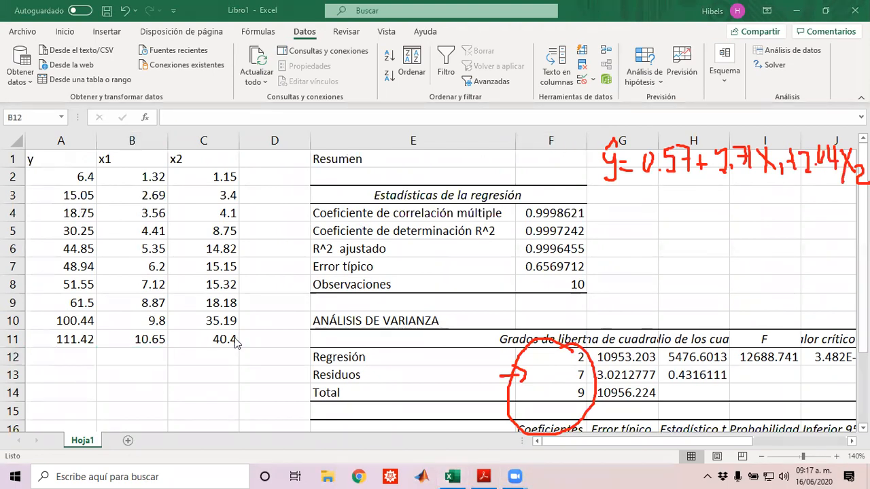
scroll(180, 257, down, 3)
scroll(195, 295, up, 3)
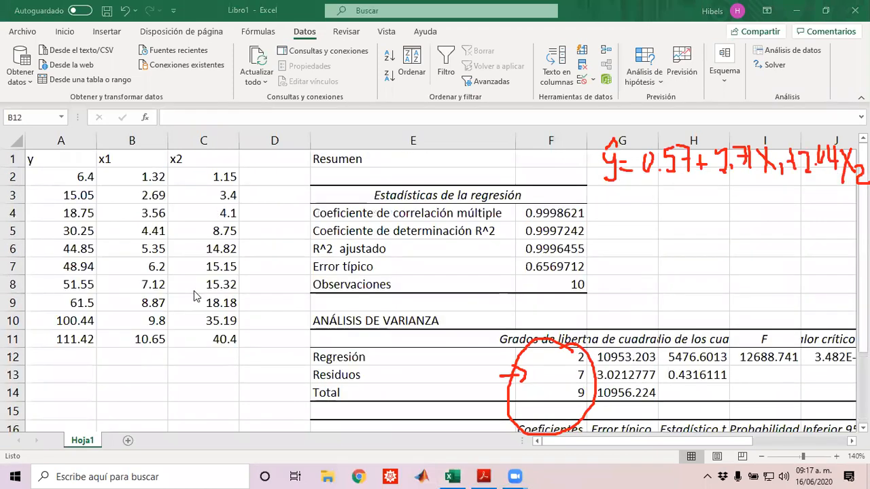
scroll(194, 295, down, 2)
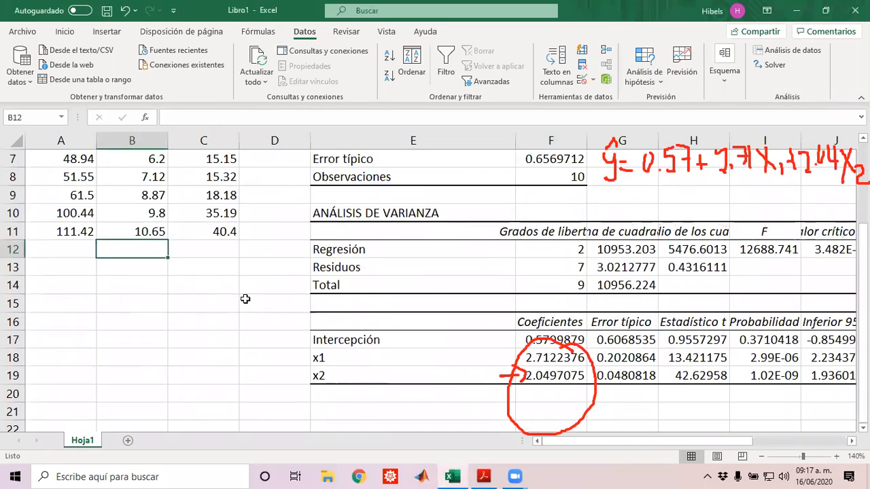
text(5.4)
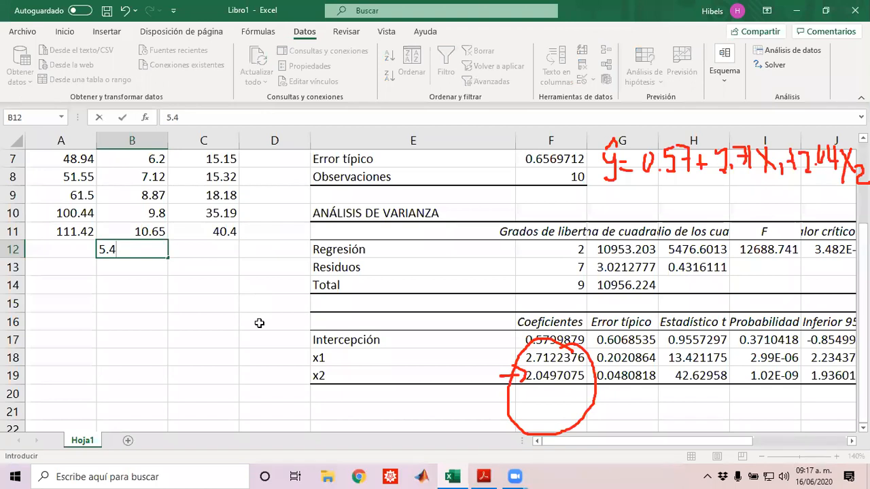
key(Tab)
text(8.3)
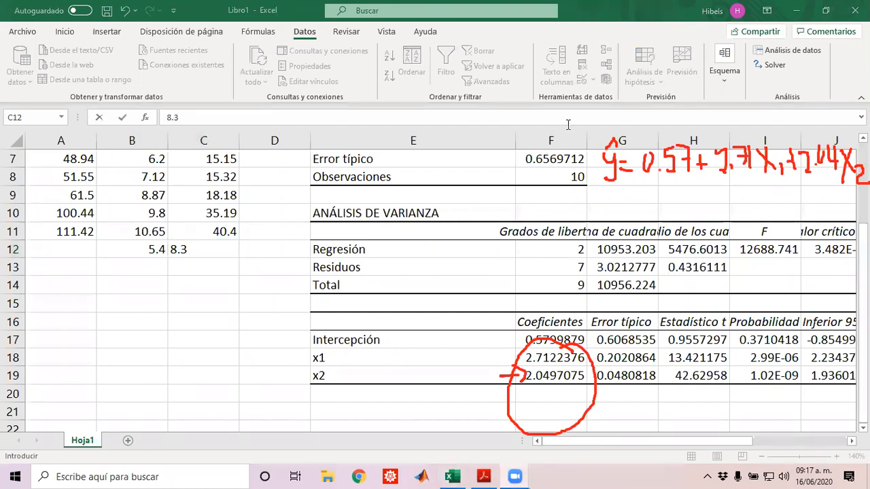
click(106, 249)
click(67, 250)
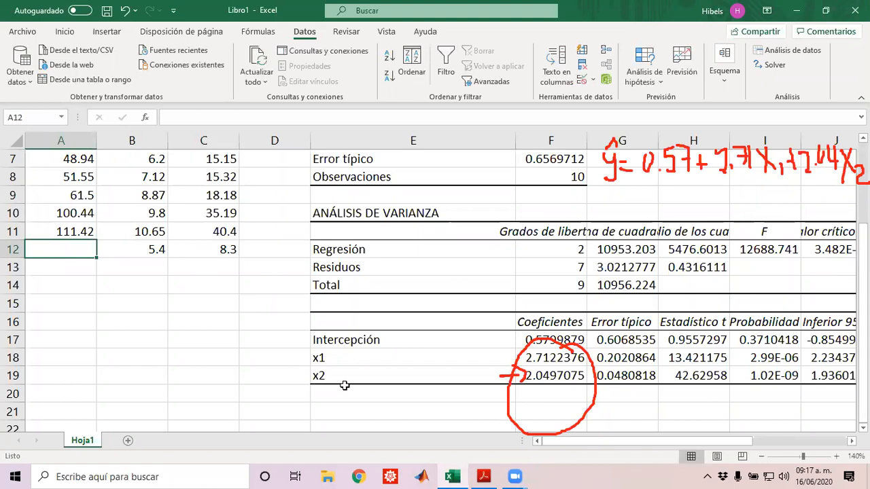
text(=)
key(Right)
key(Right)
key(Right)
key(Right)
key(Right)
key(Right)
key(Down)
key(Down)
key(Down)
key(Down)
key(Down)
key(Down)
key(Left)
key(Up)
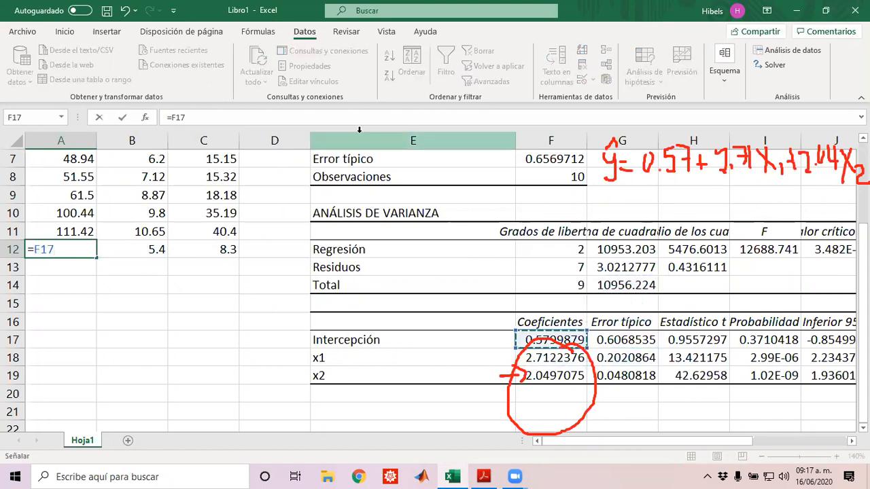
key(Escape)
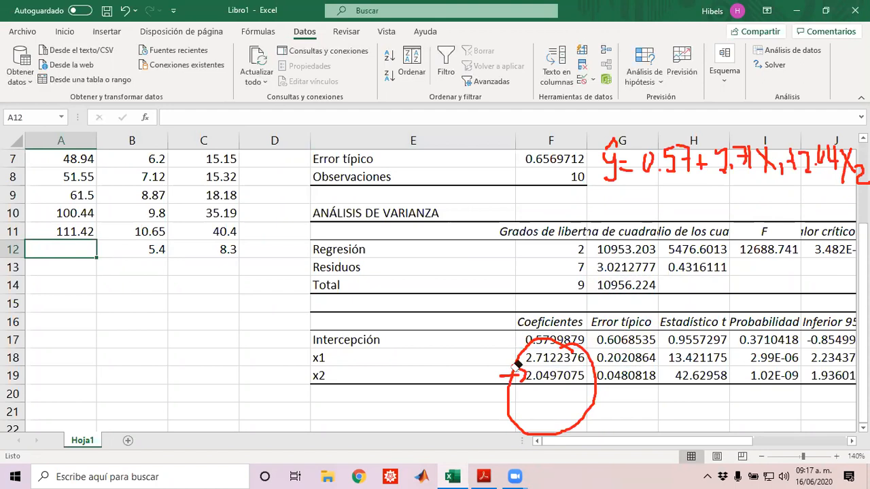
Erase the red circle and arrow over the coefficients and start A12's prediction formula with the intercept in F17.
click(516, 367)
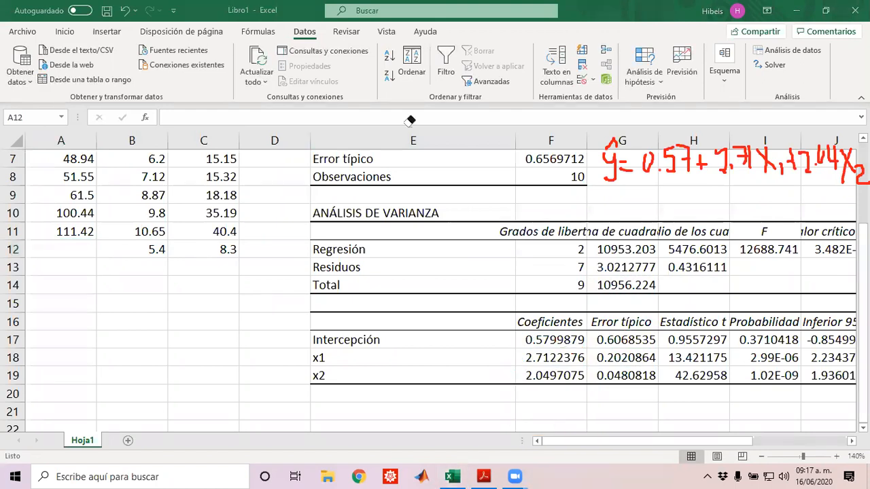
click(66, 255)
text(=)
key(Right)
key(Right)
key(Right)
key(Right)
key(Right)
key(Right)
key(Left)
key(Down)
key(Down)
key(Down)
key(Down)
key(Down)
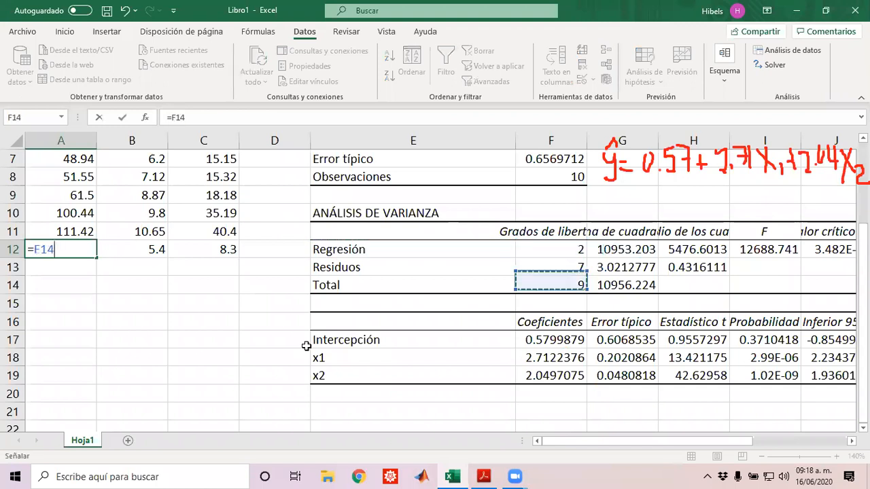
text(+)
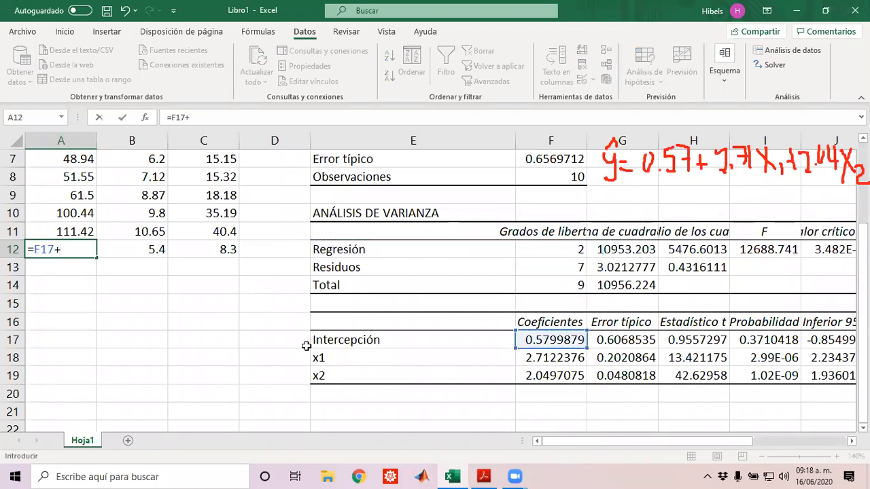
Add the x1 term B12*F18 to the prediction formula in A12.
key(Right)
text(*)
key(Right)
key(Right)
key(Right)
key(Right)
key(Right)
key(Right)
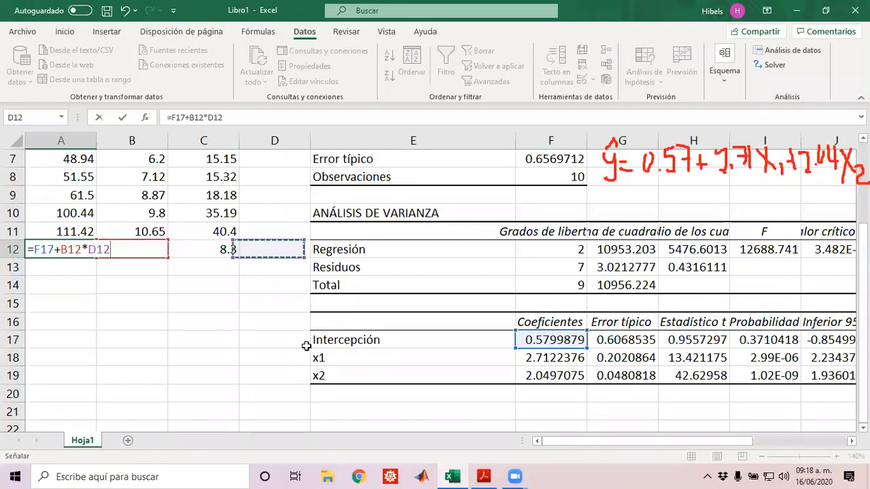
key(Down)
key(Down)
key(Down)
key(Down)
key(Down)
key(Down)
key(Left)
text(+)
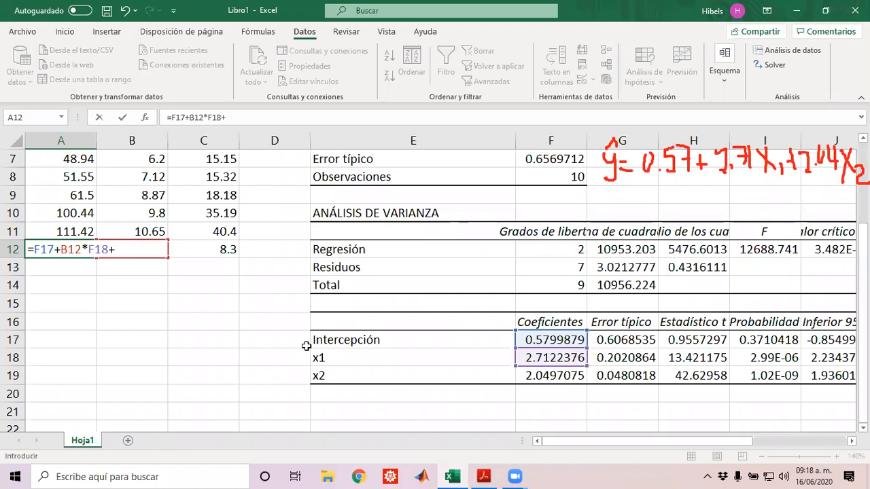
Add the x2 term C12*F19 to complete the formula =F17+B12*F18+C12*F19 in A12.
key(Right)
key(Right)
text(*)
key(Right)
key(Right)
key(Right)
key(Down)
key(Down)
key(Down)
key(Down)
key(Down)
key(Down)
key(Down)
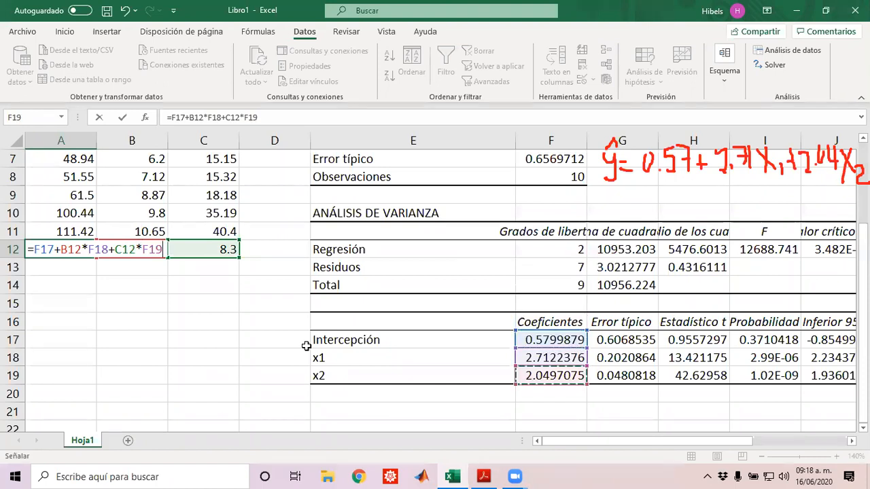
key(Return)
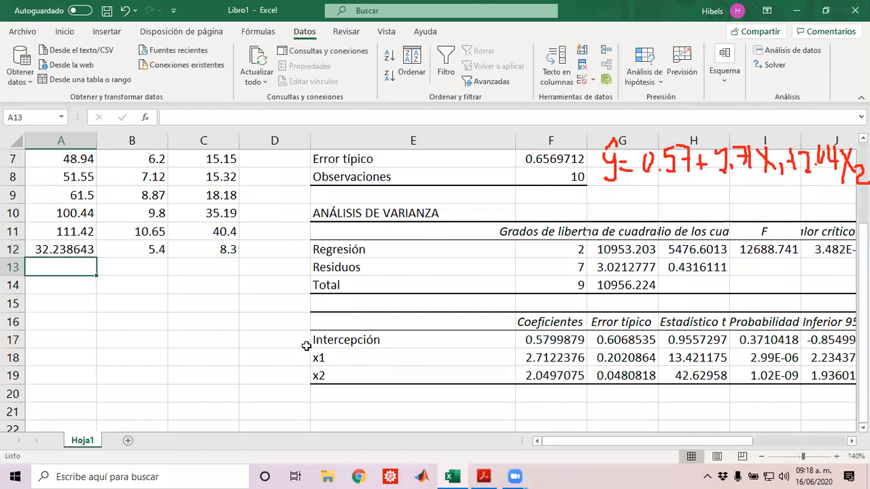
Select the predicted y in A12 and review it against the observed data rows above.
click(356, 161)
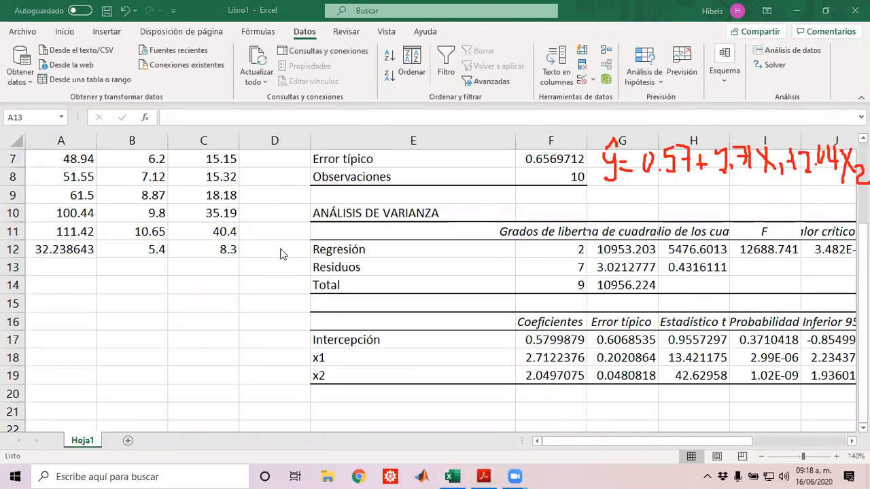
click(80, 249)
scroll(142, 263, up, 1)
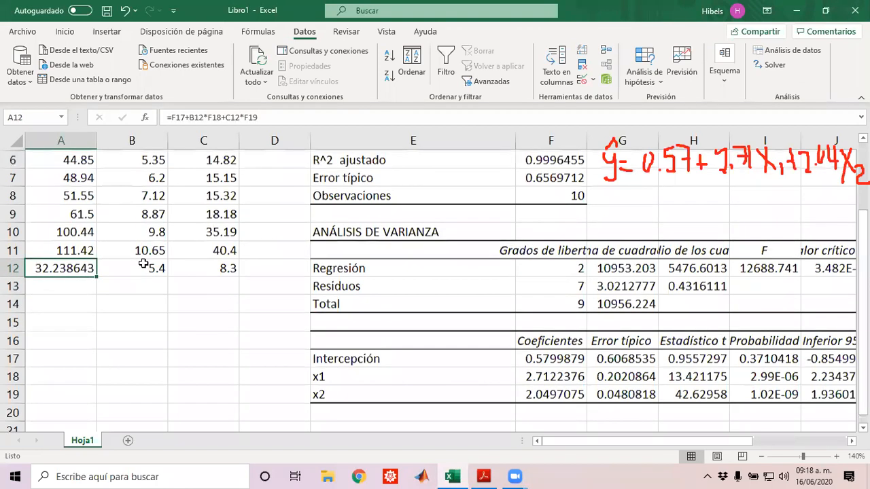
scroll(143, 264, up, 2)
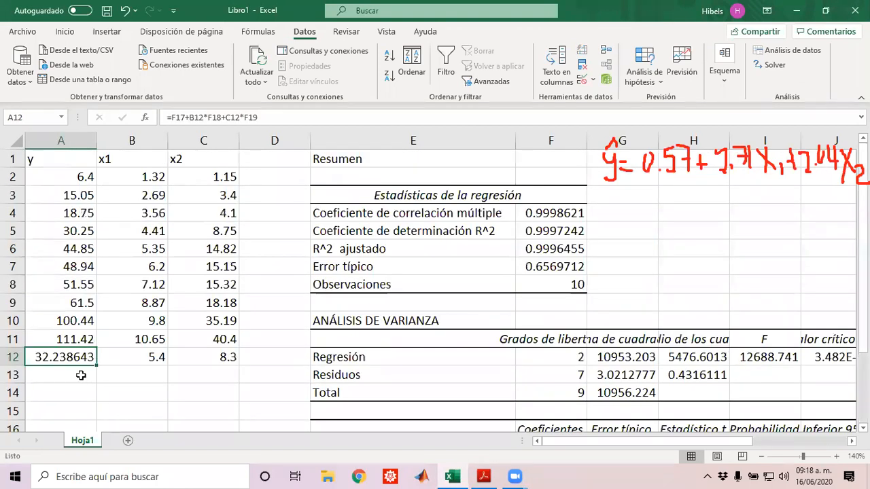
Switch to the textbook PDF, maximize its window and browse the exercises on pages 450 and 451 beyond 12.1.
click(485, 477)
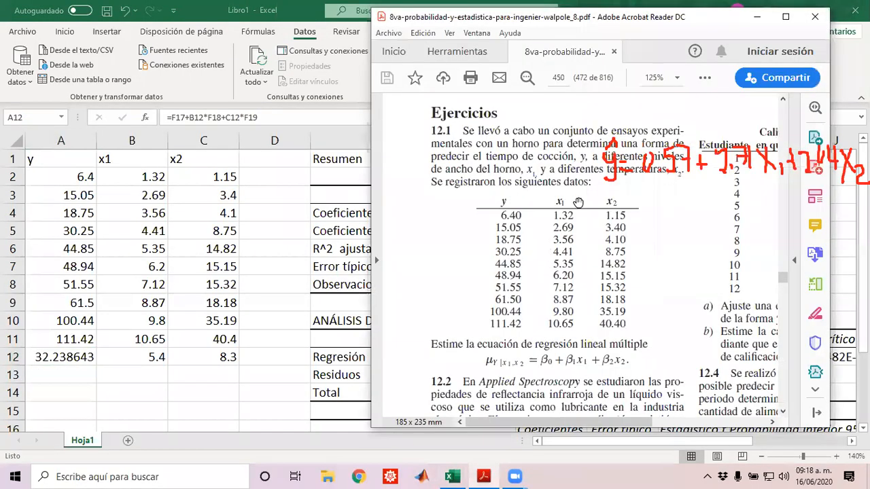
drag(683, 27, 557, 45)
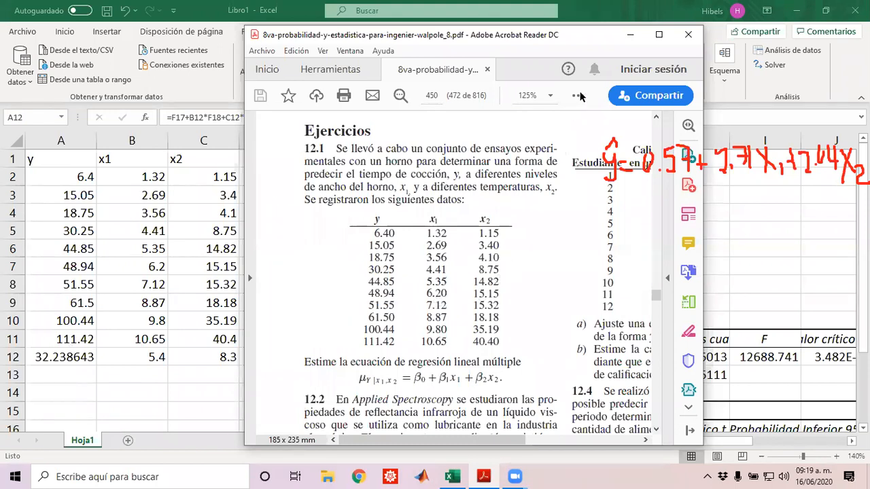
click(659, 35)
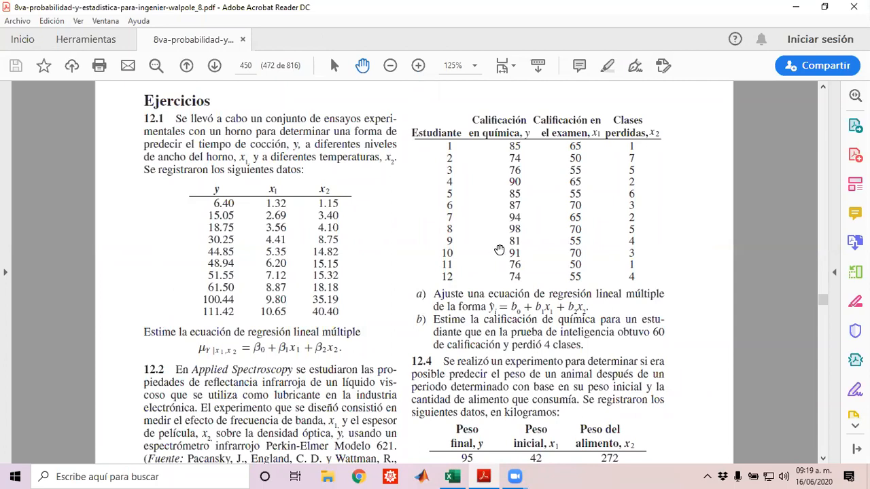
scroll(499, 250, down, 5)
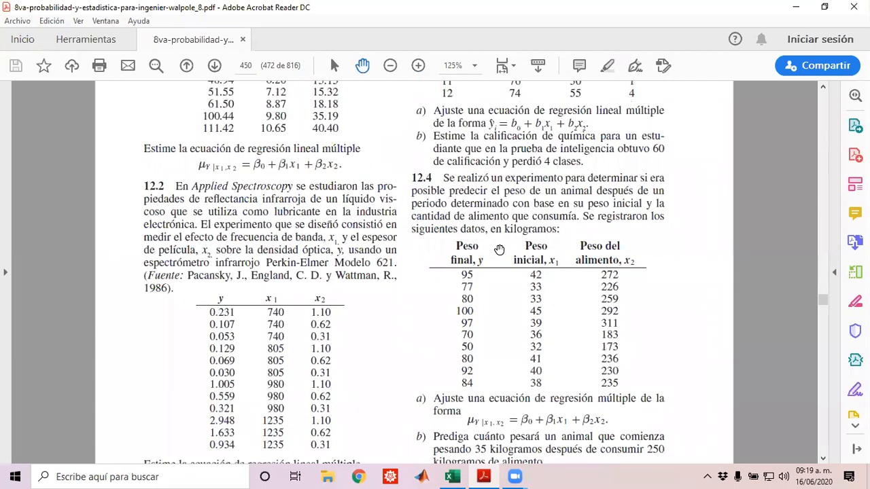
scroll(500, 250, down, 6)
scroll(519, 238, down, 6)
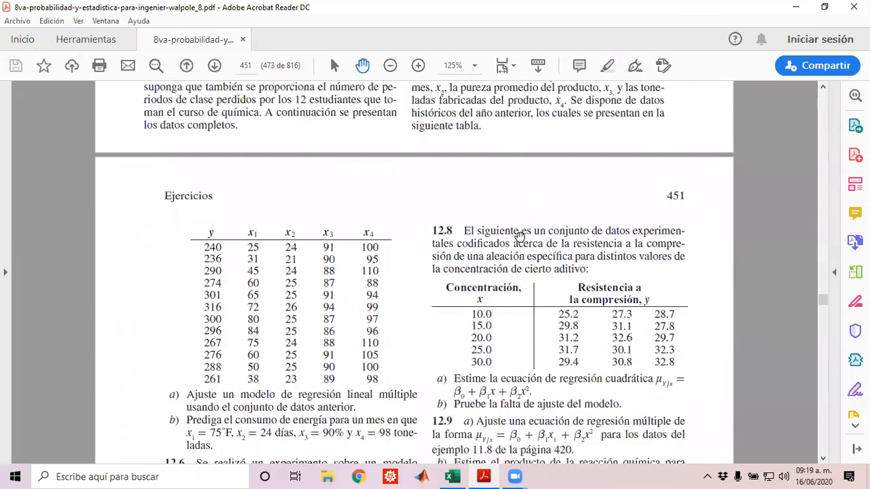
scroll(519, 236, down, 5)
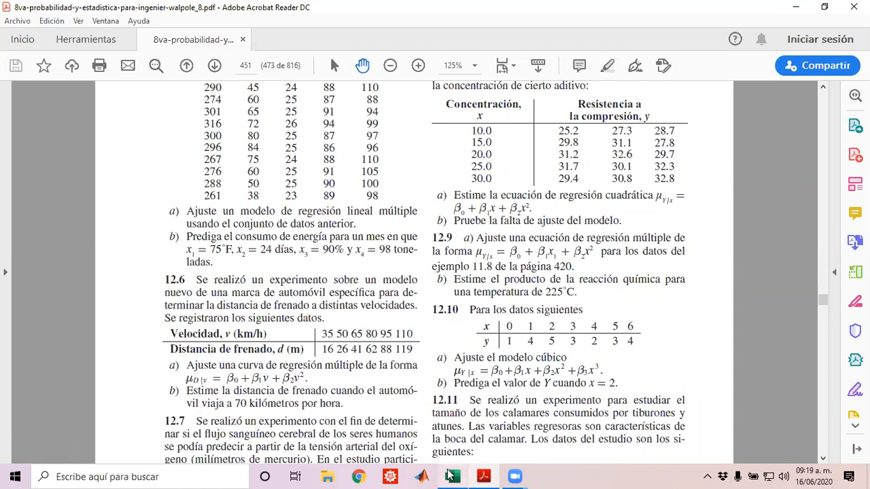
Switch back to Excel, add a new worksheet and enlarge its view to 150%.
click(451, 476)
click(126, 441)
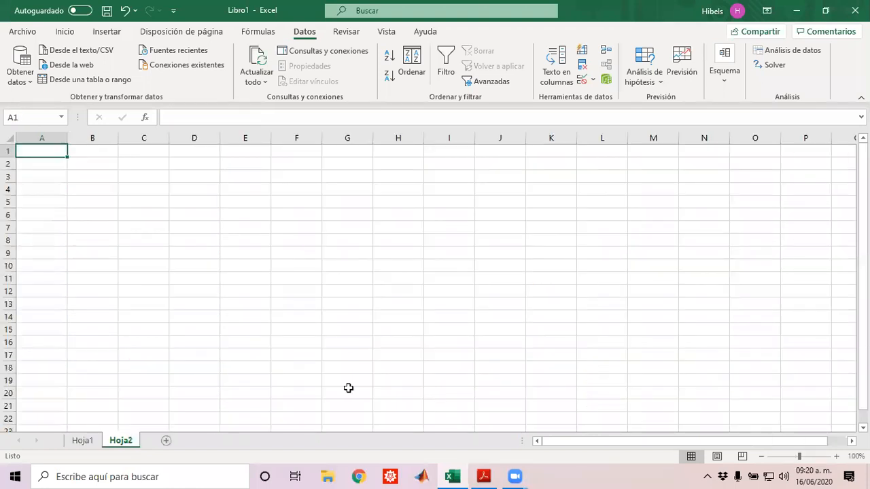
click(836, 456)
click(836, 456)
click(835, 456)
click(836, 457)
click(836, 457)
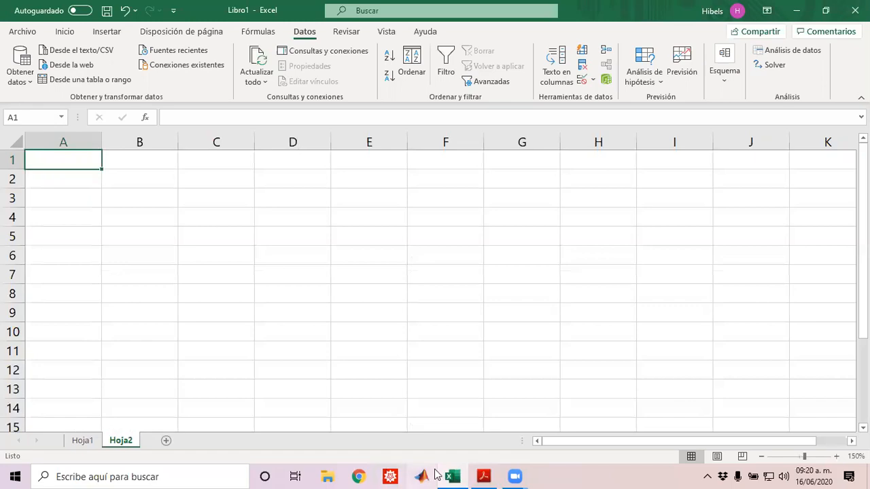
Restore the textbook PDF and Excel windows from full screen to smaller sizes so both can be viewed together.
click(484, 476)
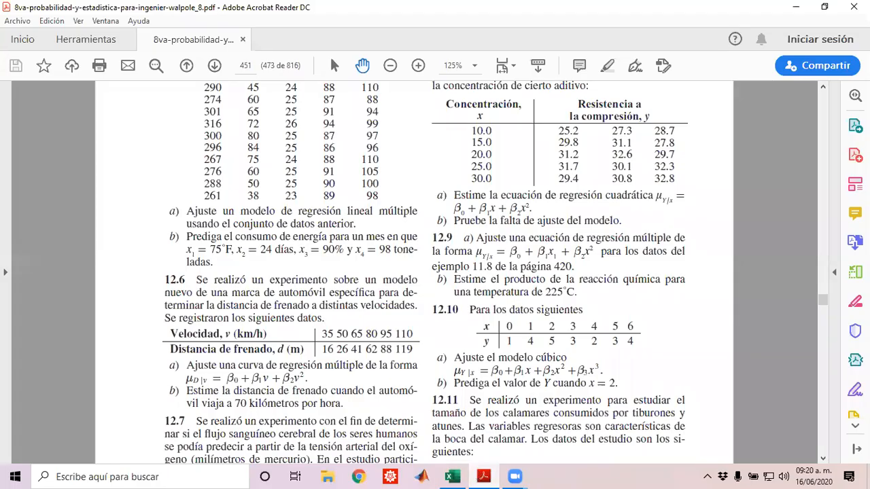
click(824, 7)
click(826, 11)
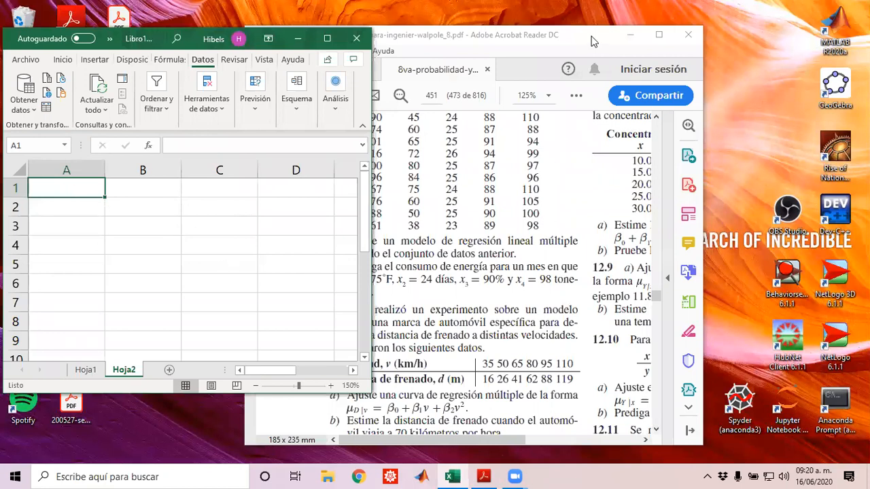
Move the textbook PDF window clear of the worksheet and enter the headers d in A1 and v in B1.
drag(592, 42, 685, 32)
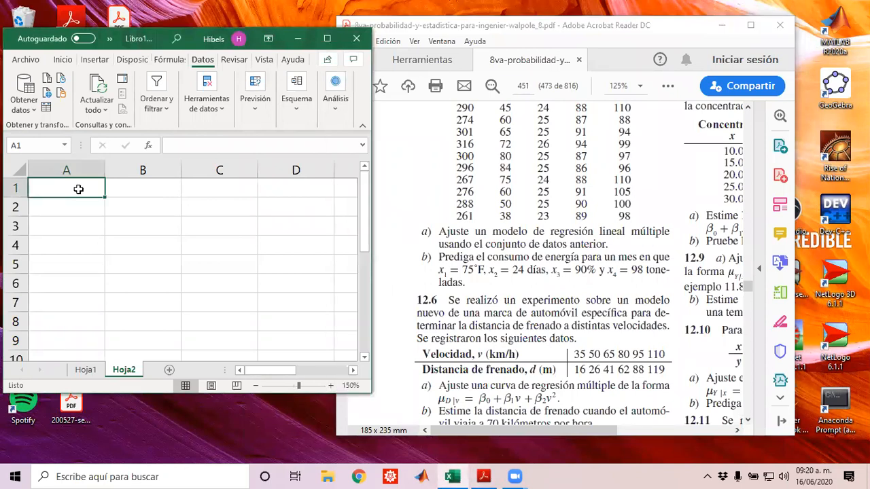
text(d)
key(Tab)
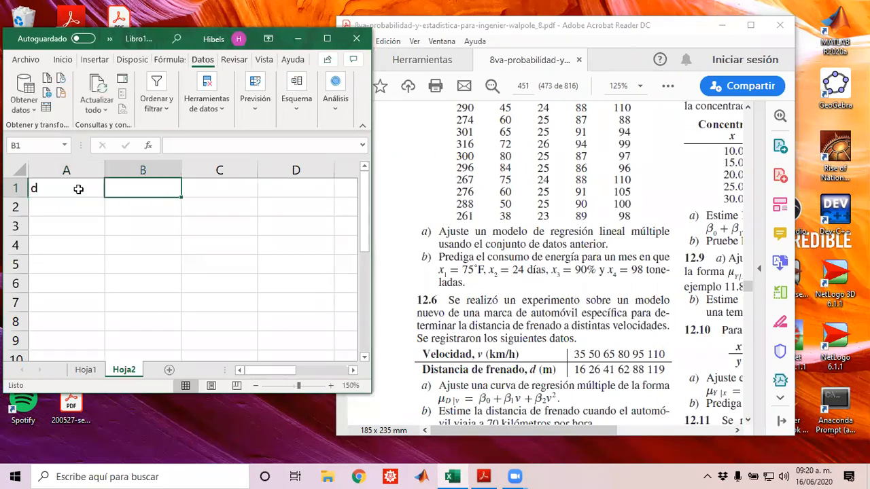
text(v)
key(Return)
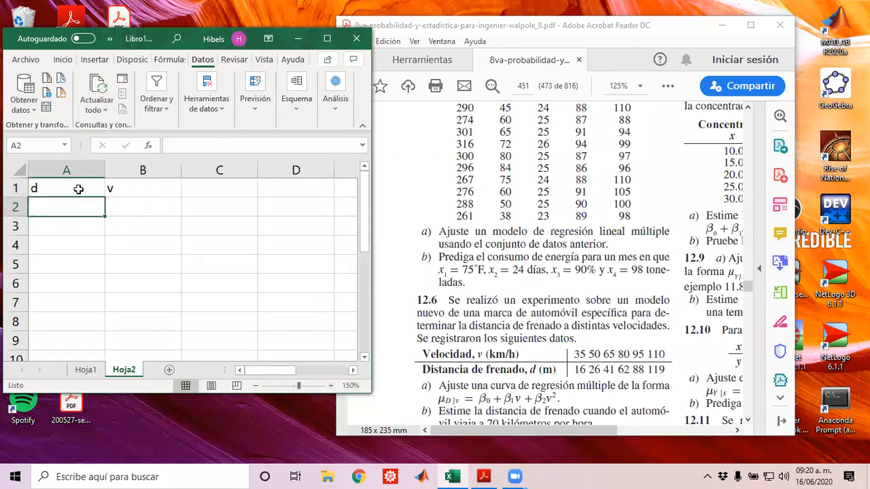
Enter exercise 12.6's braking distances 16, 26, 41, 62, 88 and 119 in A2:A7 under d.
text(16)
key(Return)
text(26)
key(Return)
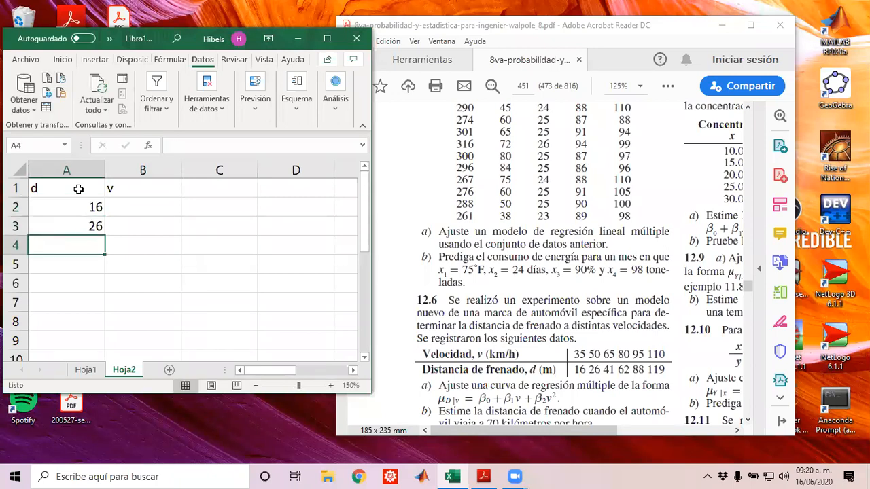
text(41)
key(Return)
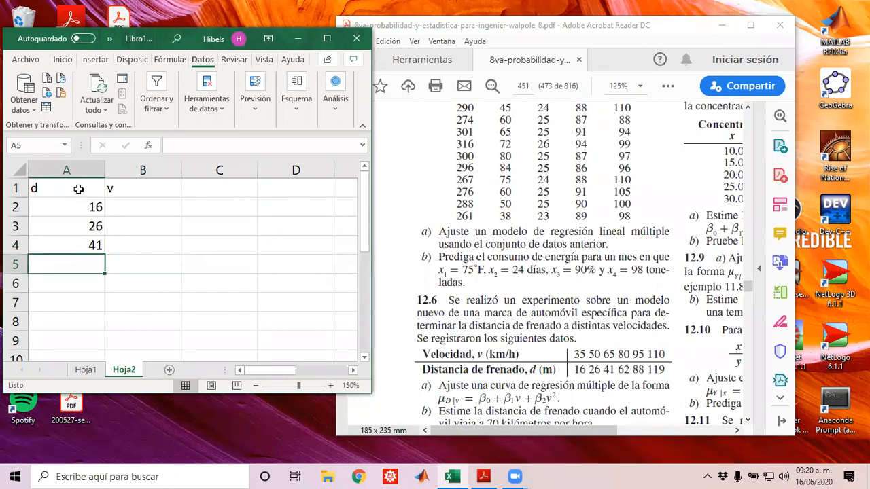
text(62)
key(Return)
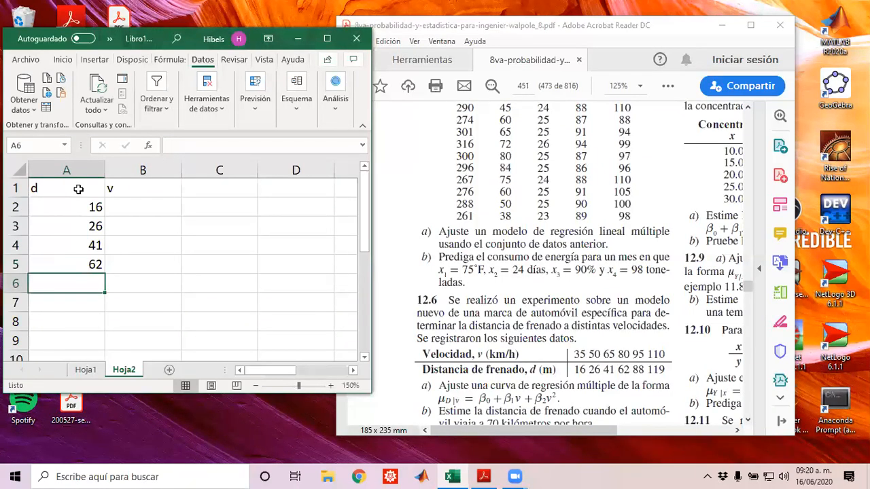
text(88)
key(Return)
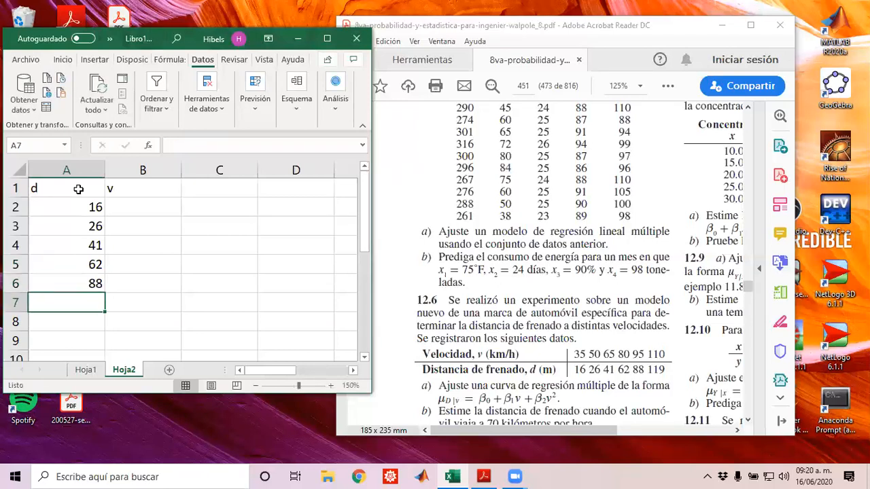
text(119)
key(Tab)
Enter the speeds 35, 50, 65, 80, 95 and 110 in B2:B7 under v.
key(Up)
key(Up)
key(Up)
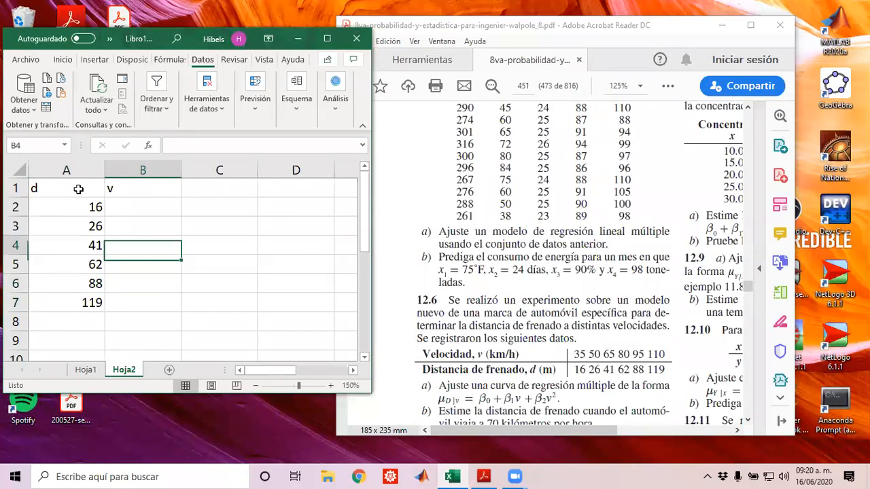
key(Up)
key(Up)
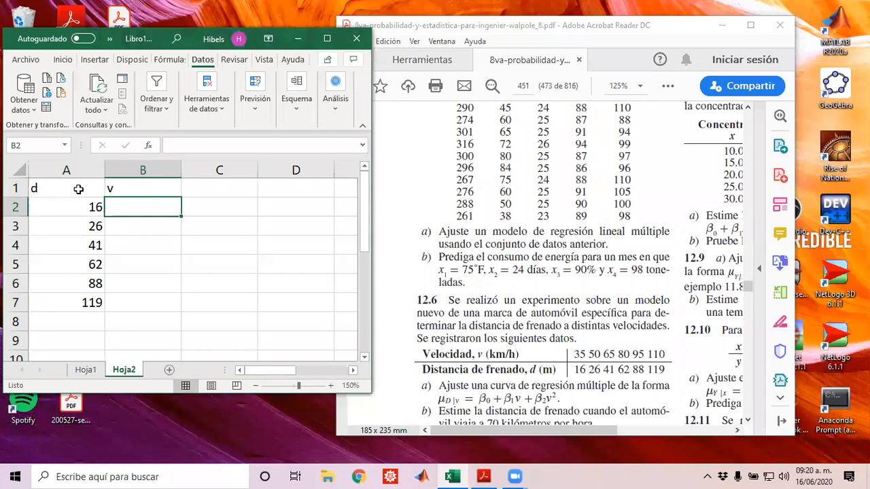
text(35)
key(Return)
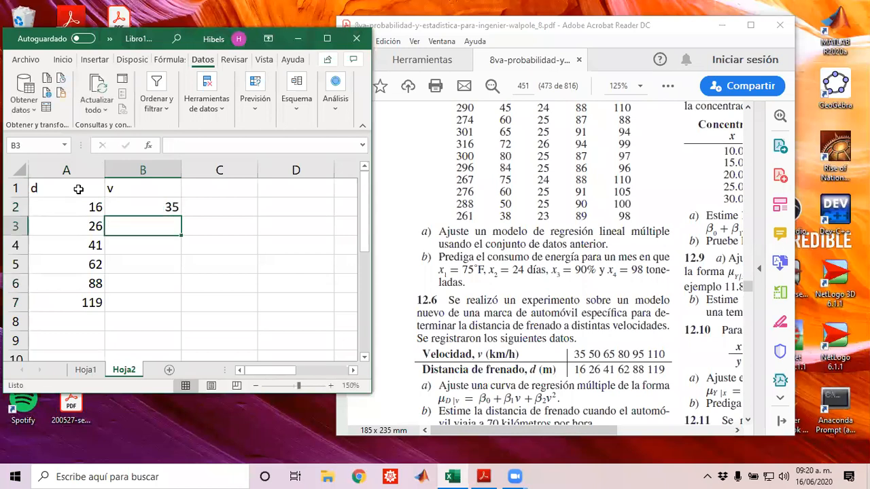
text(50)
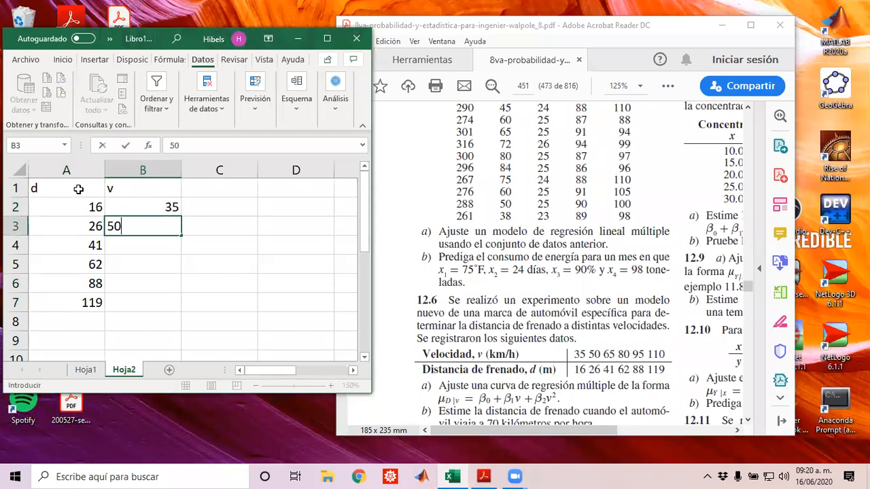
key(Return)
text(65)
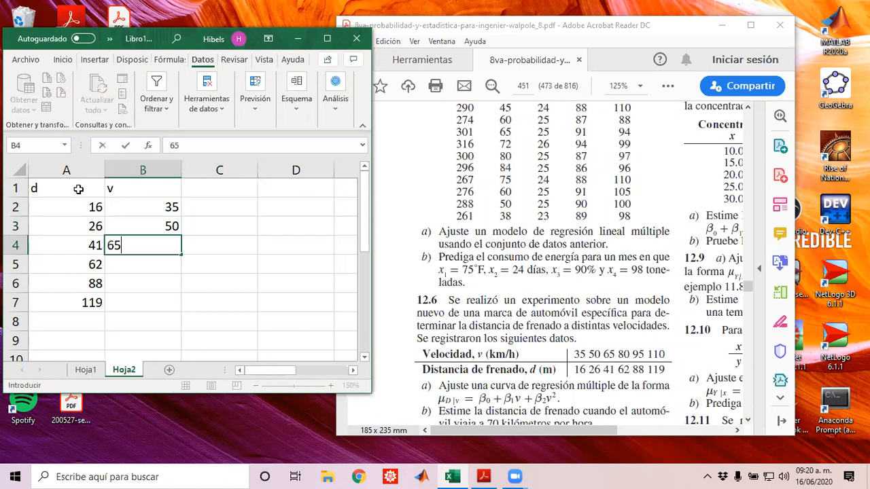
key(Return)
text(80)
key(Return)
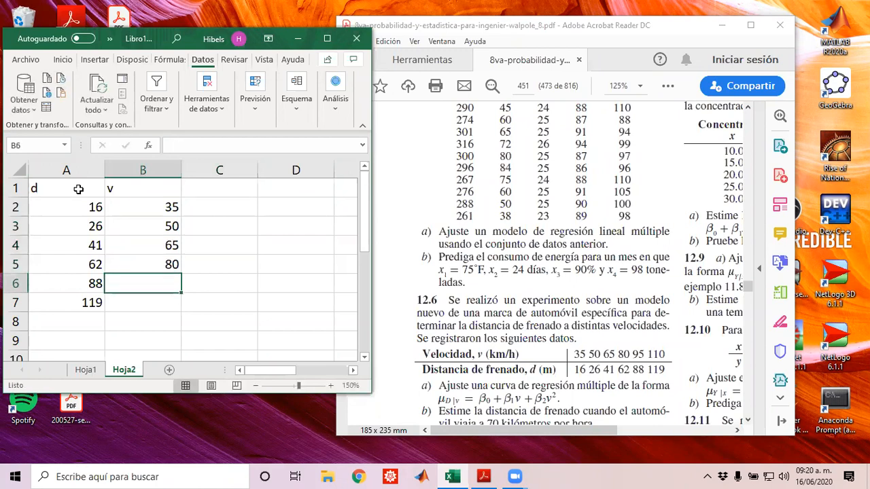
text(95)
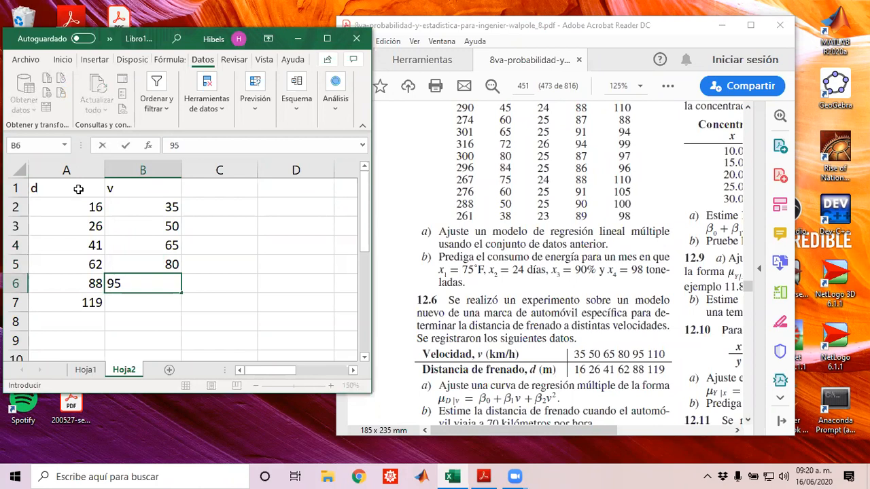
key(Return)
text(110)
key(Return)
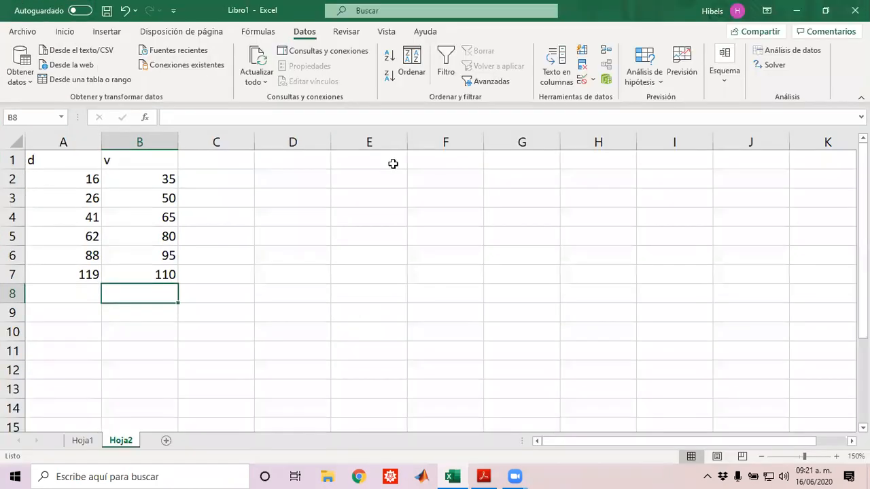
Handwrite the quadratic model of d in v and v² in red over the empty cells beside the data and underline v².
mouse_move(589, 174)
mouse_down()
mouse_move(605, 168)
mouse_move(649, 191)
mouse_move(669, 172)
mouse_move(696, 193)
mouse_move(715, 191)
mouse_move(722, 170)
mouse_move(734, 185)
mouse_move(741, 178)
mouse_move(780, 192)
mouse_move(799, 165)
mouse_up()
drag(806, 171, 833, 159)
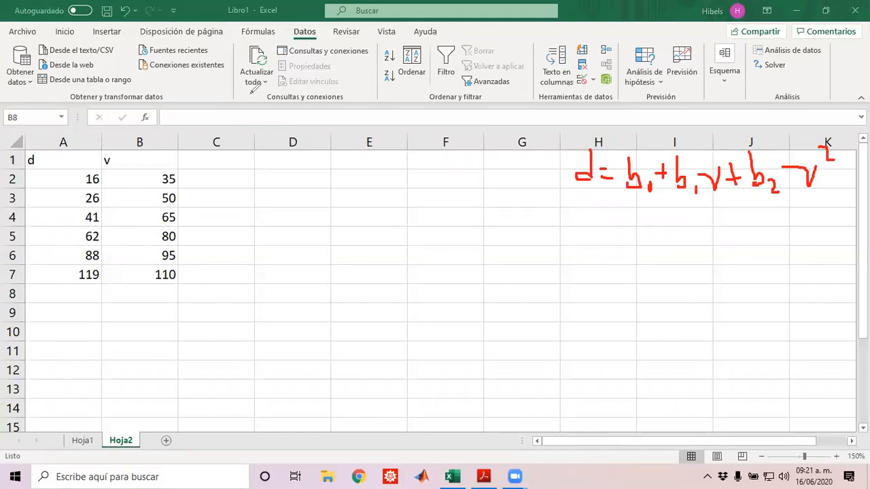
drag(793, 200, 828, 199)
Enter the header v^2 in C1 for the squared-speed column.
click(195, 162)
key(BackSpace)
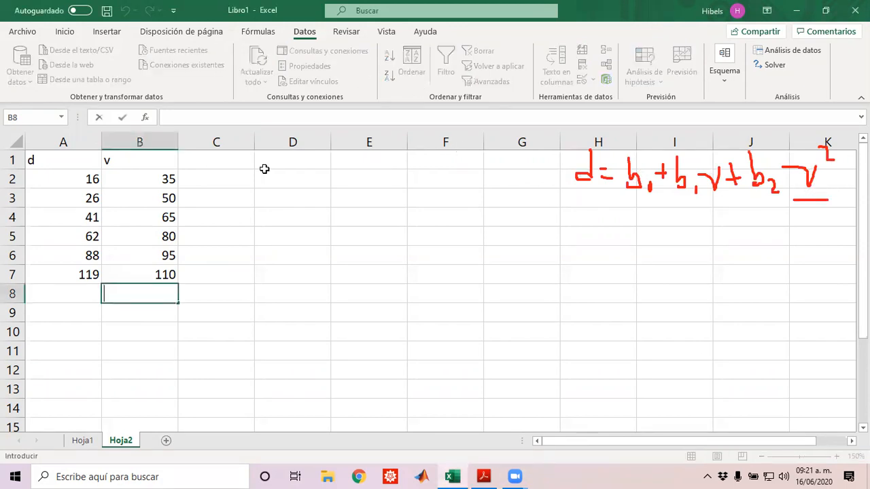
click(223, 158)
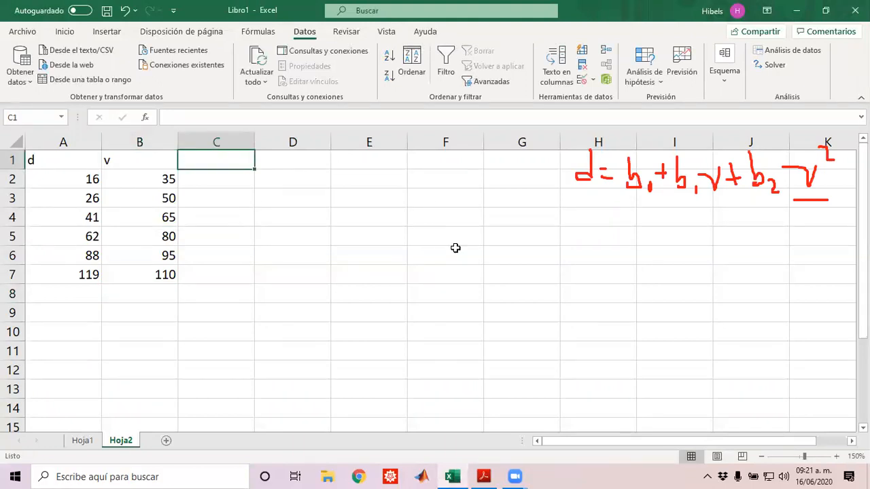
text(v^2)
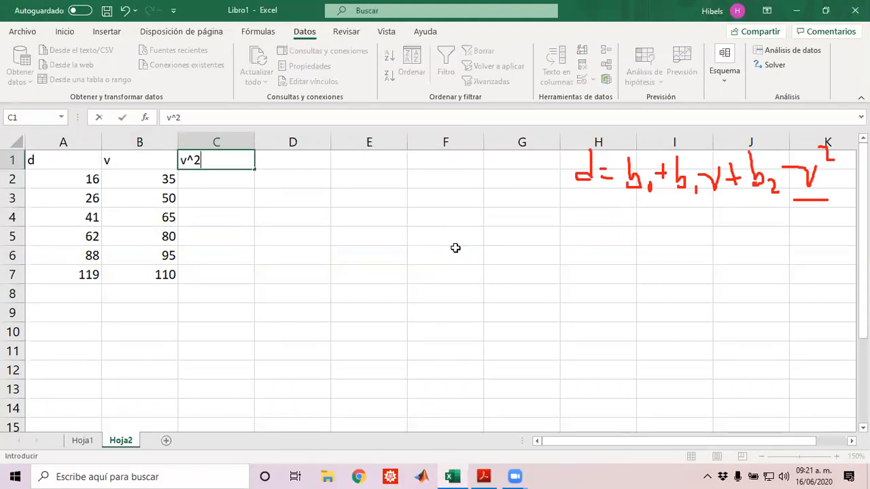
key(Return)
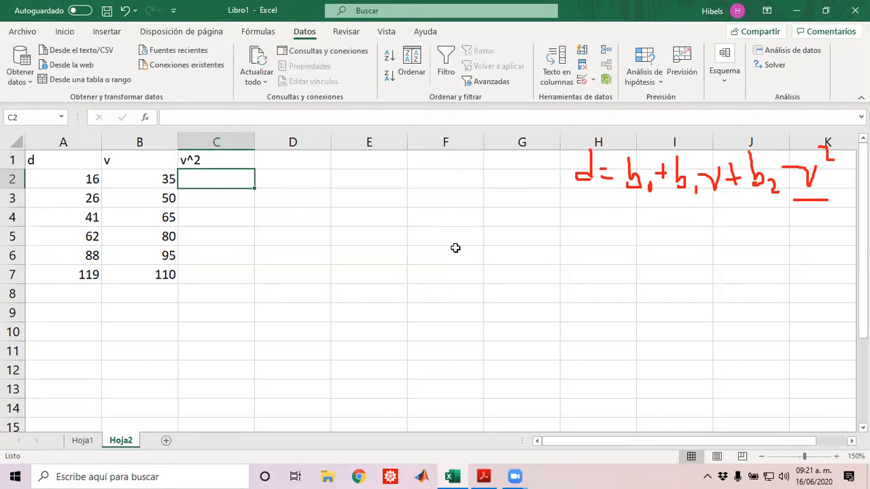
Square the first speed in C2 with the formula =POTENCIA(B2,2).
text(=)
key(Left)
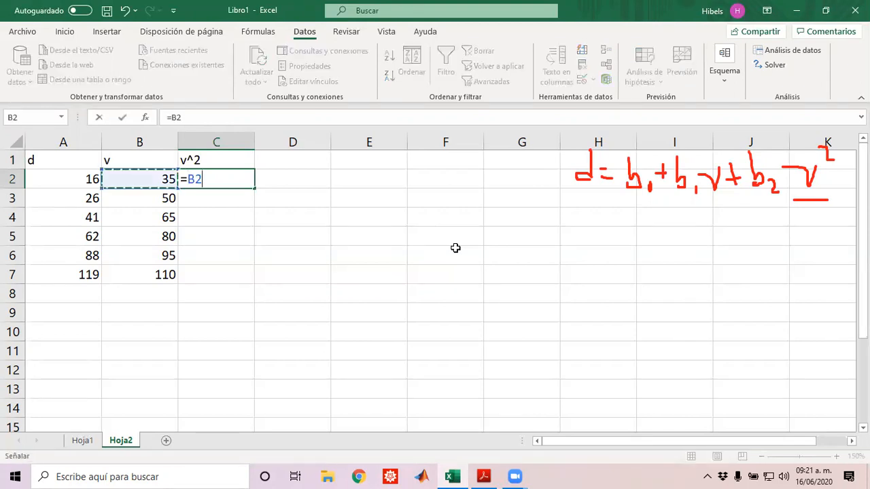
key(BackSpace)
key(BackSpace)
text(po)
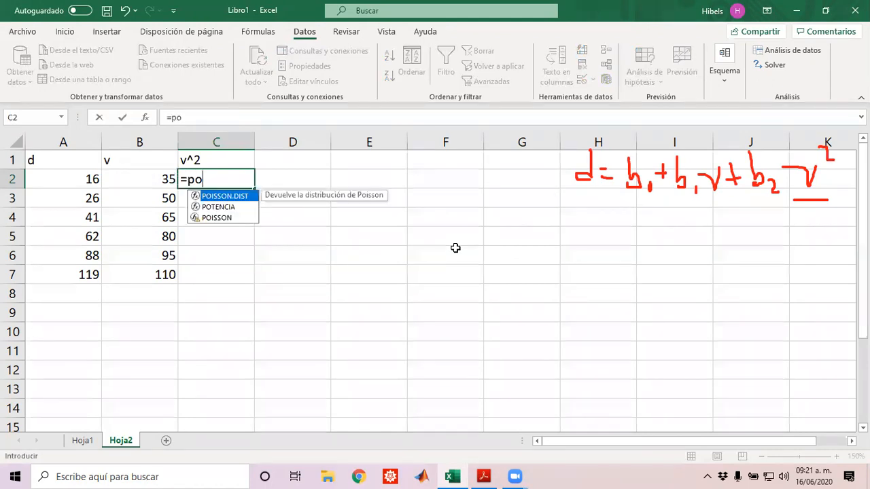
text(tencia()
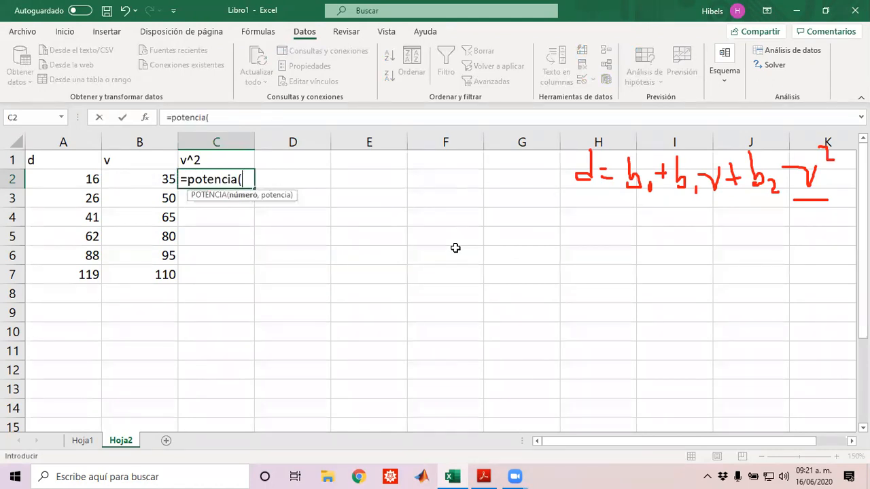
key(Left)
text(,2)
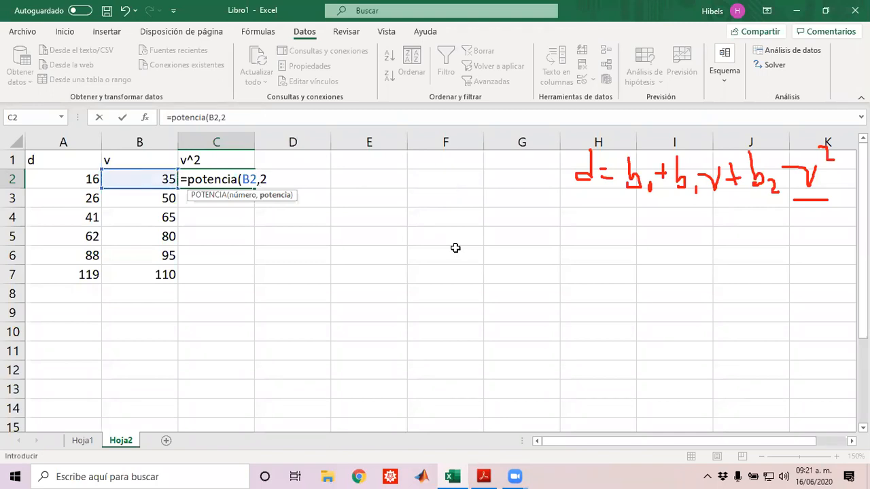
key(ctrl+Return)
Copy the squaring formula from C2 down through C7 and clear the copy marker.
key(ctrl+c)
key(shift+Down)
key(shift+Down)
key(shift+Down)
key(shift+Down)
key(shift+Down)
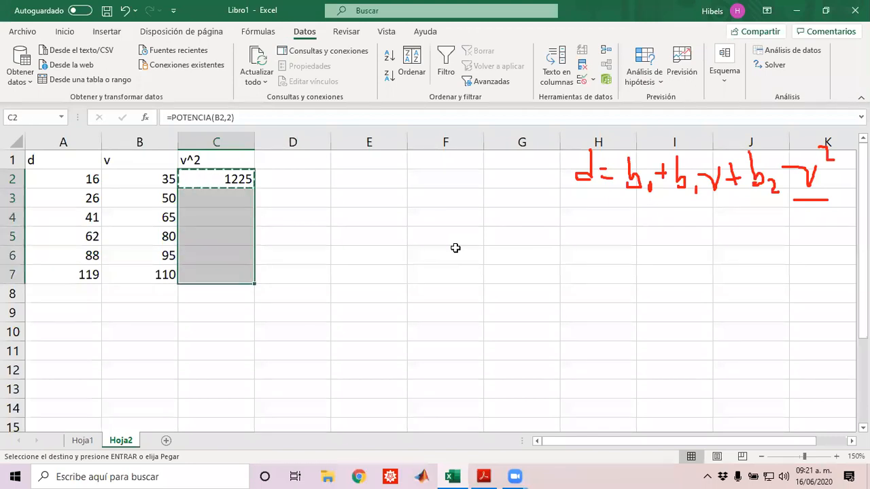
key(ctrl+v)
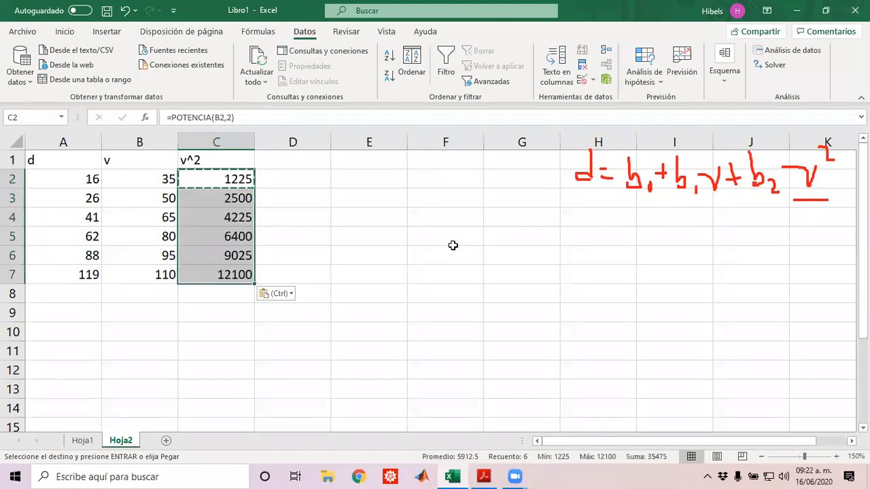
key(Escape)
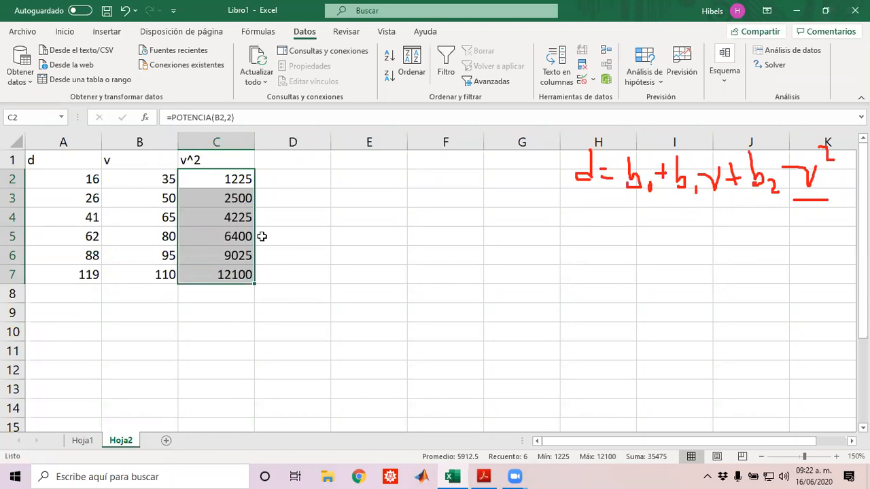
click(212, 163)
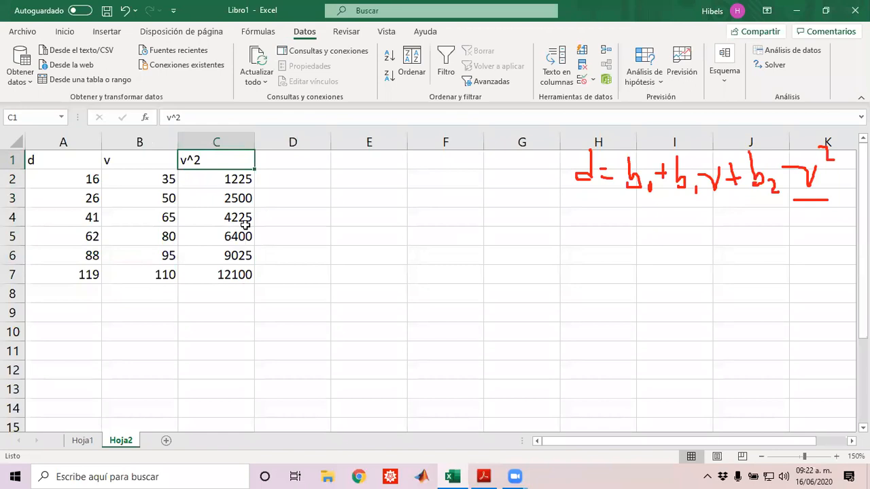
click(142, 164)
key(Right)
key(Left)
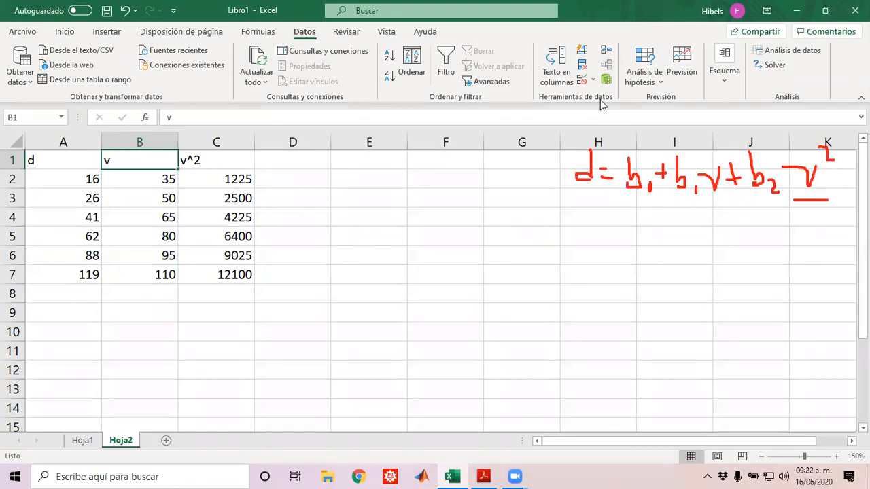
Open the Regression data analysis and set its Y input range to A1:A7 and its X input range to B1:C7.
click(785, 50)
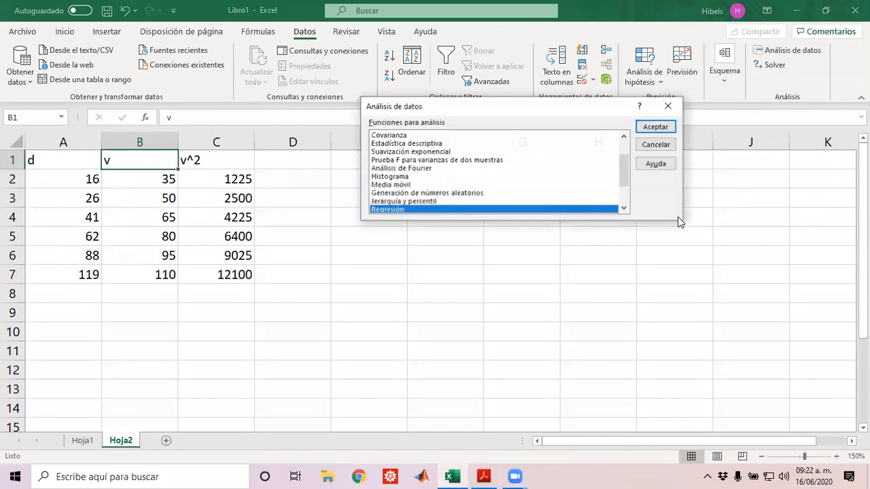
click(664, 130)
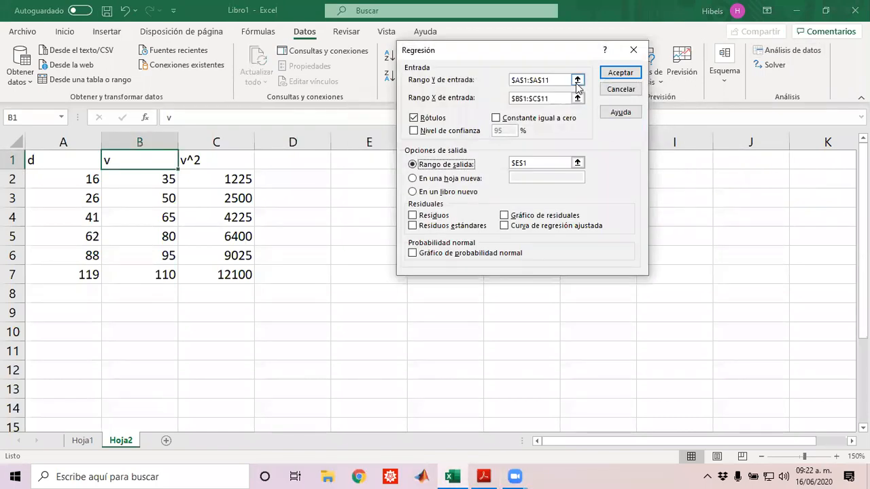
click(577, 85)
drag(72, 161, 71, 277)
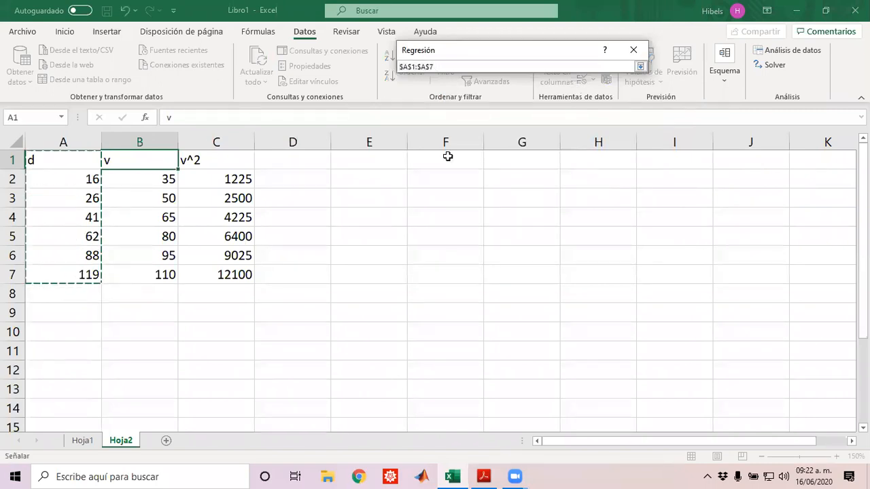
click(639, 66)
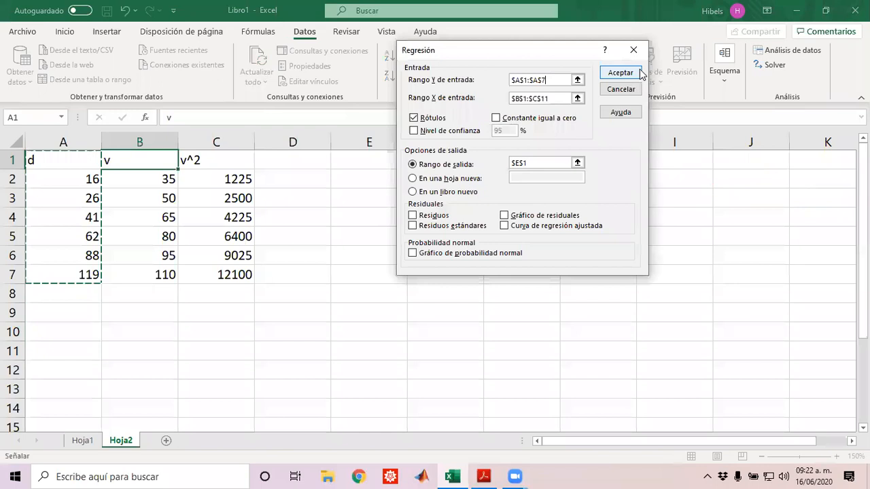
click(577, 98)
drag(135, 156, 222, 274)
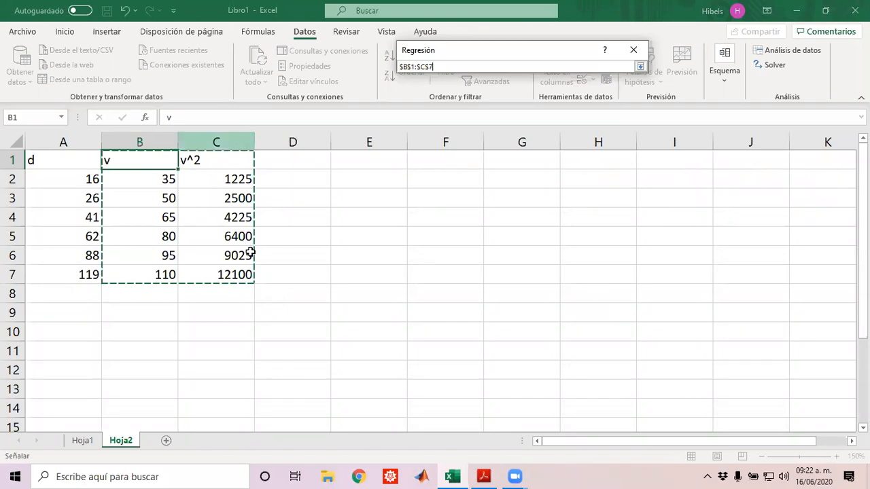
click(640, 66)
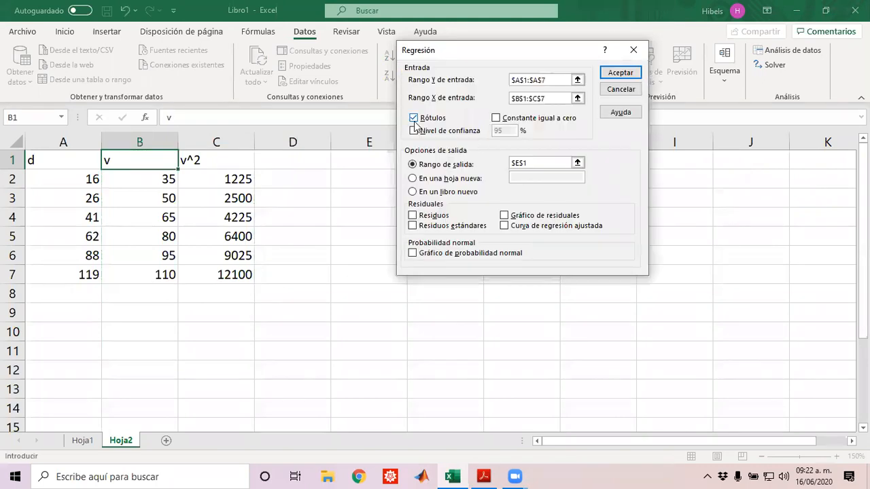
Set the regression output range to cell E1 and run the analysis.
drag(542, 164, 504, 164)
key(BackSpace)
click(577, 162)
click(355, 169)
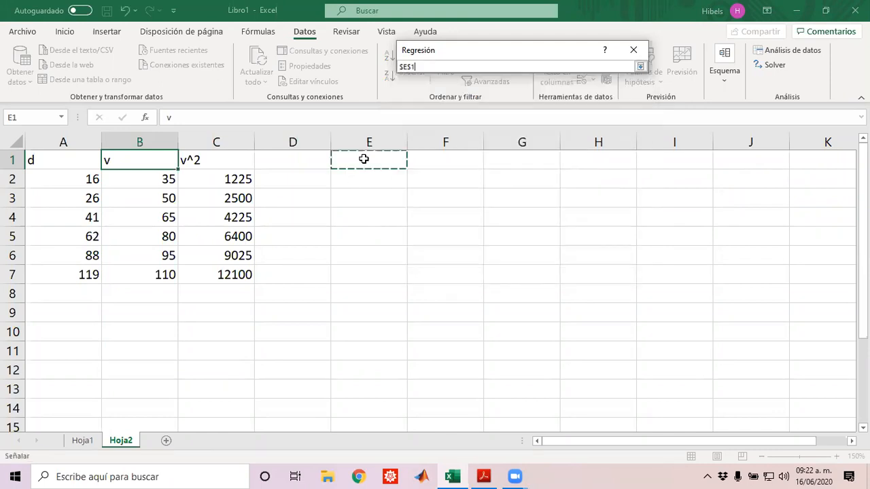
click(641, 67)
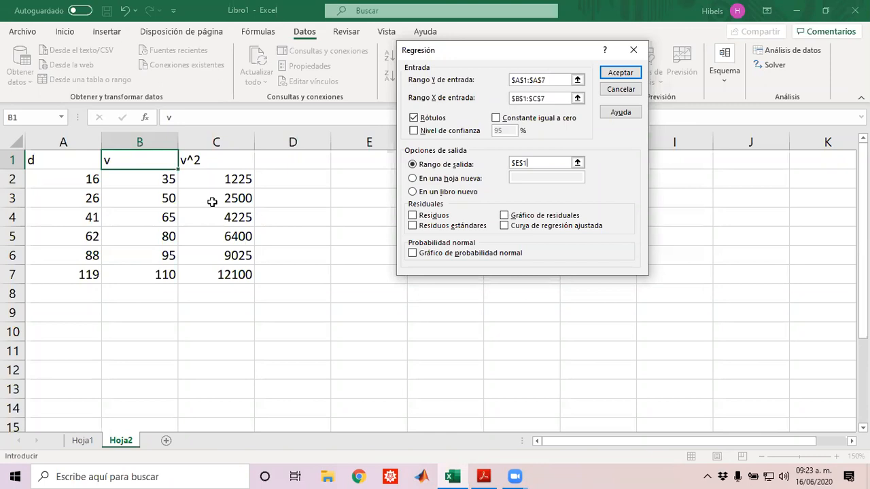
click(618, 72)
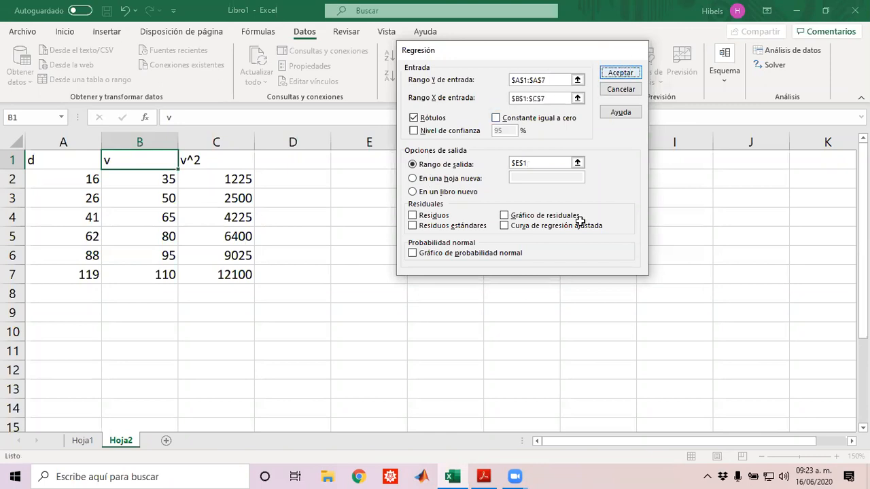
Autofit column E to the regression output labels and review the summary, ANOVA and coefficient tables.
click(552, 223)
scroll(550, 221, down, 4)
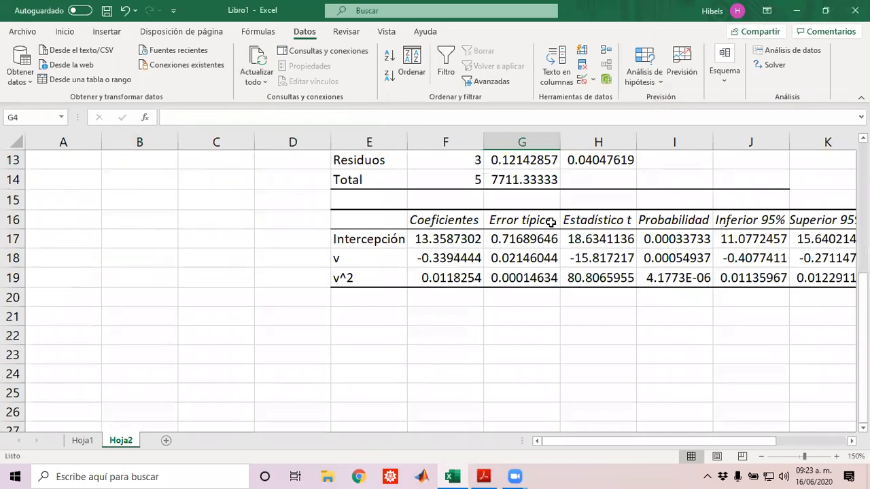
click(762, 457)
click(762, 457)
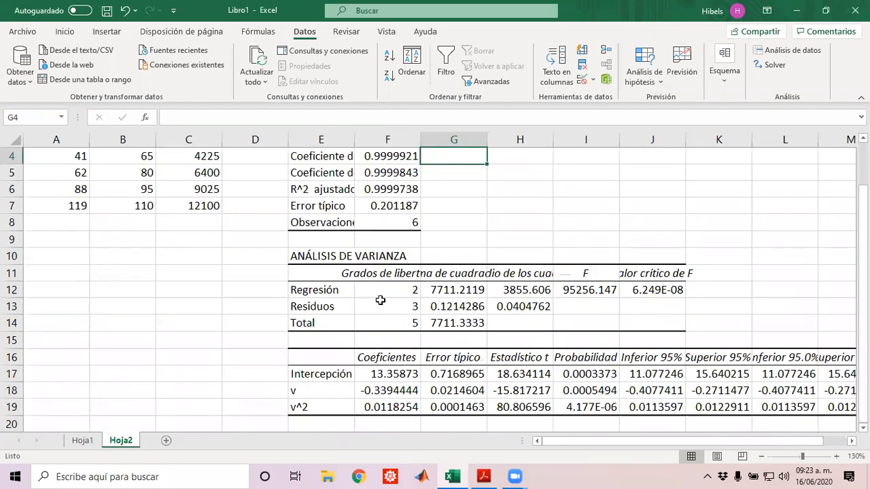
scroll(380, 301, up, 1)
scroll(209, 342, down, 3)
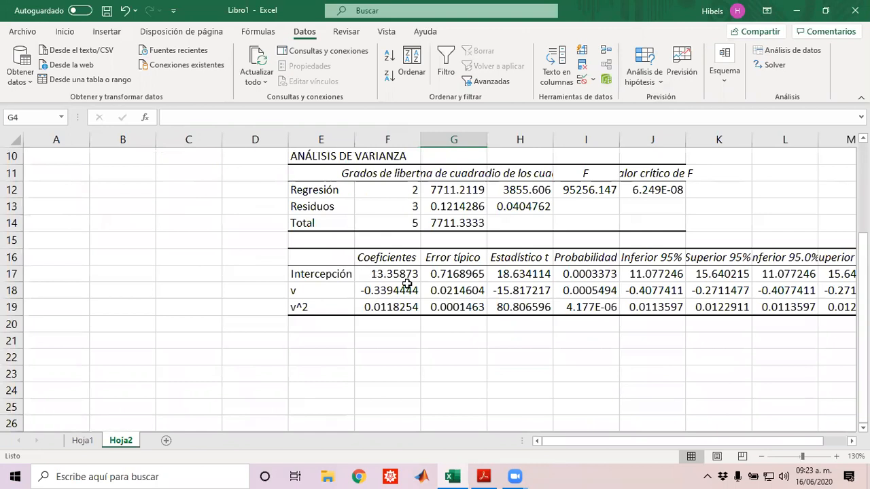
click(761, 457)
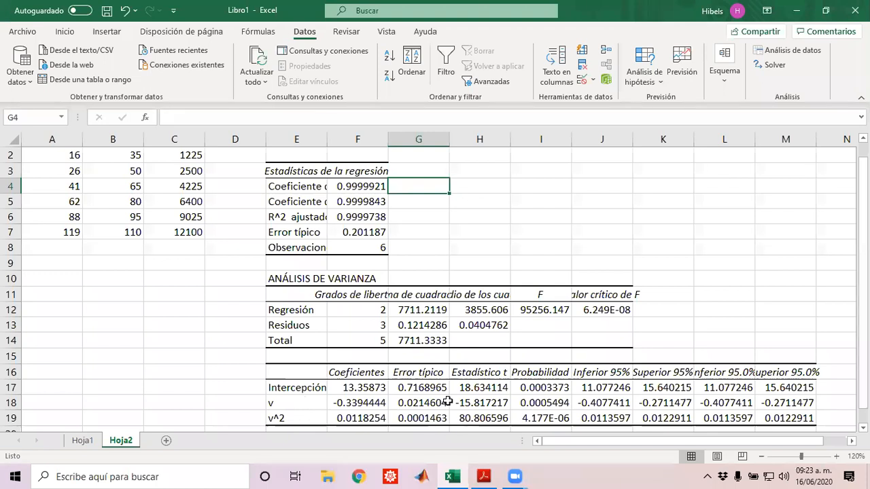
scroll(415, 255, up, 1)
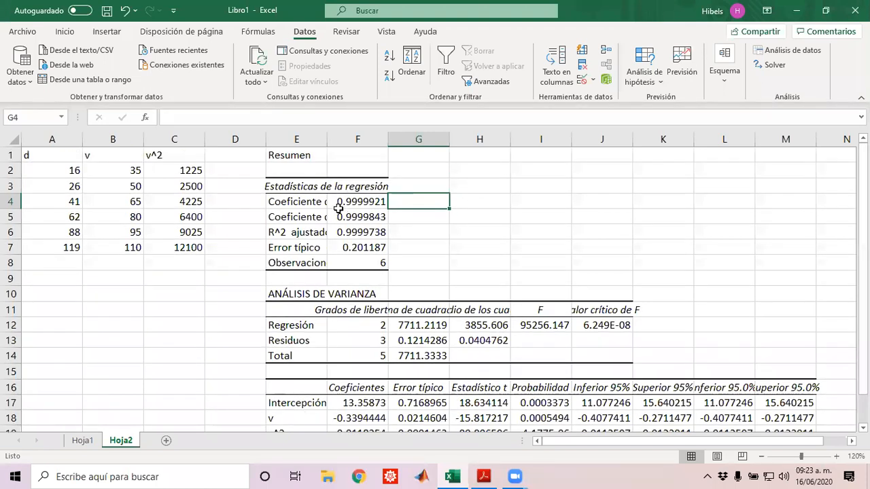
double_click(326, 134)
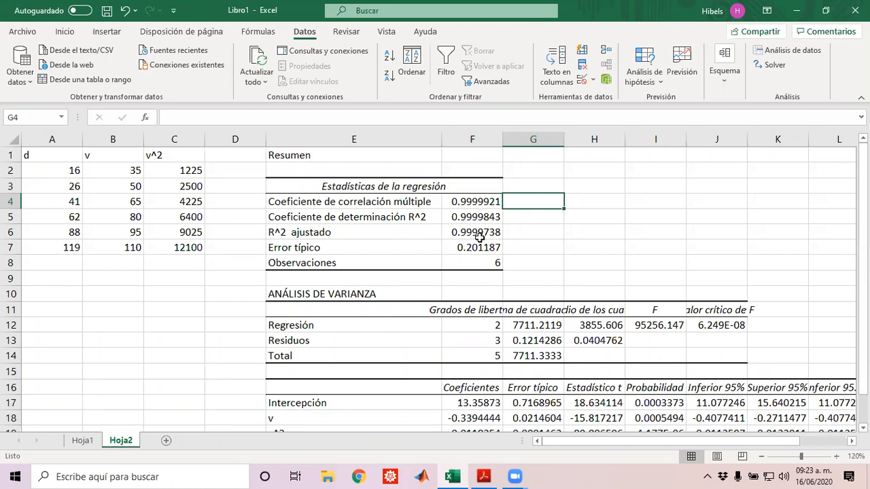
scroll(480, 236, down, 2)
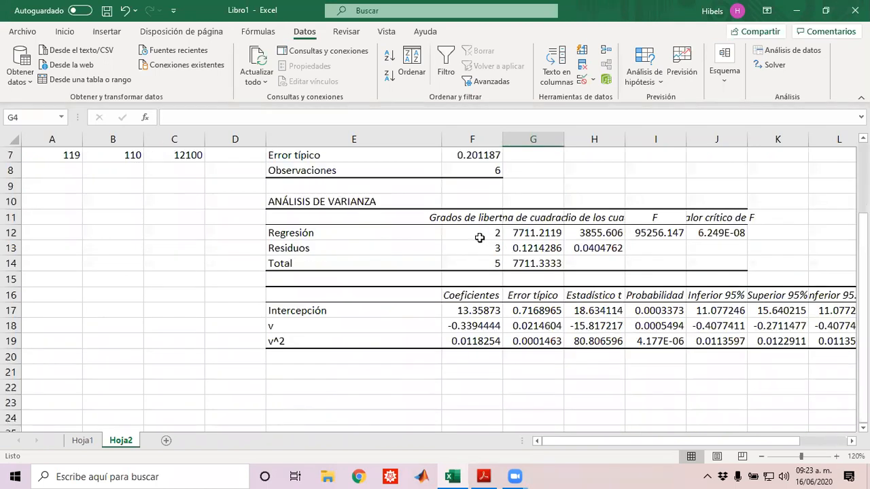
scroll(480, 236, up, 2)
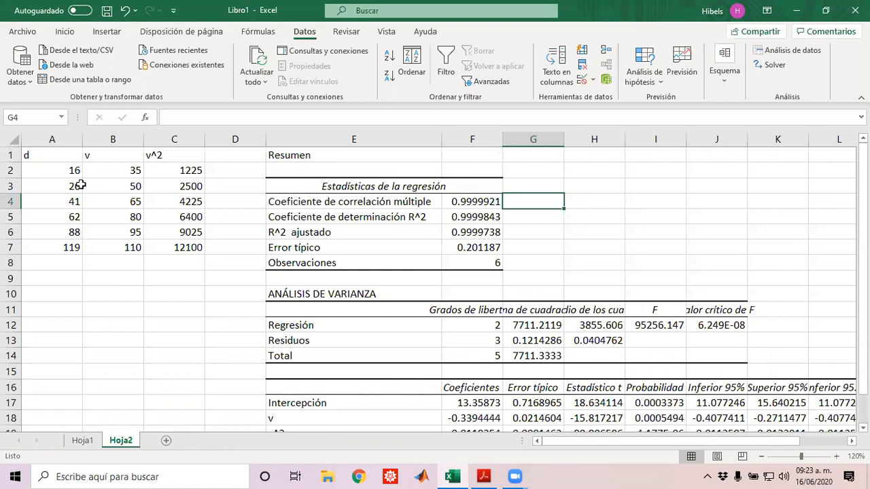
Check exercise 12.6's speed data in the textbook PDF and enter 200 as a new speed in B8.
drag(127, 171, 122, 250)
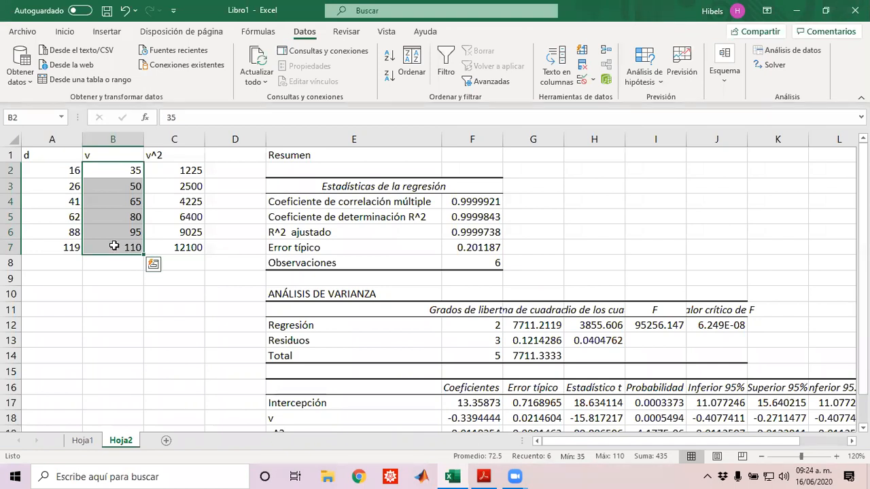
click(118, 248)
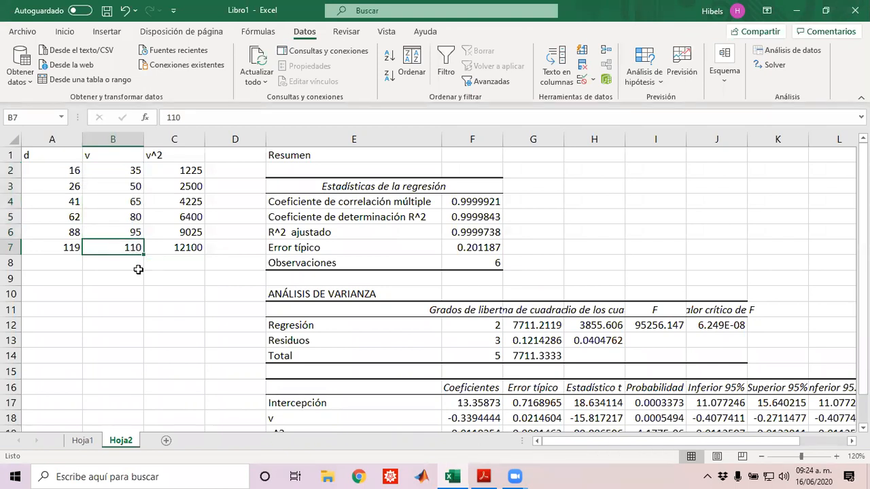
click(484, 475)
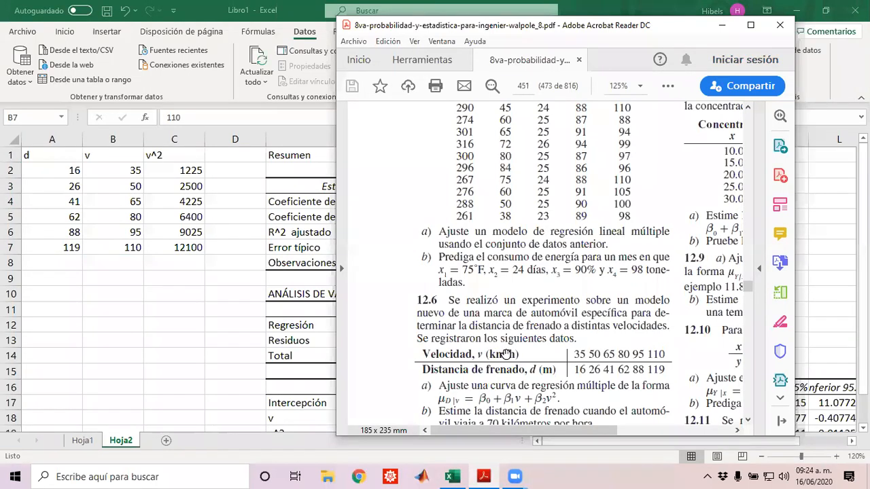
click(85, 268)
click(80, 264)
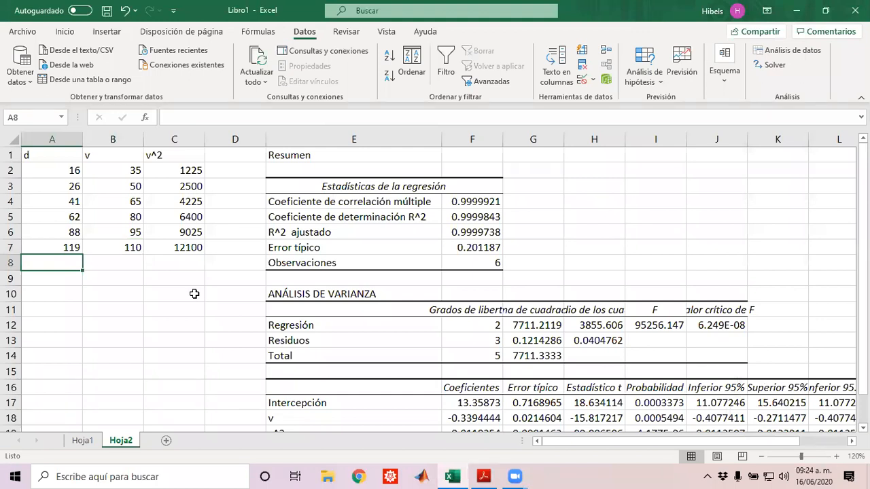
click(116, 268)
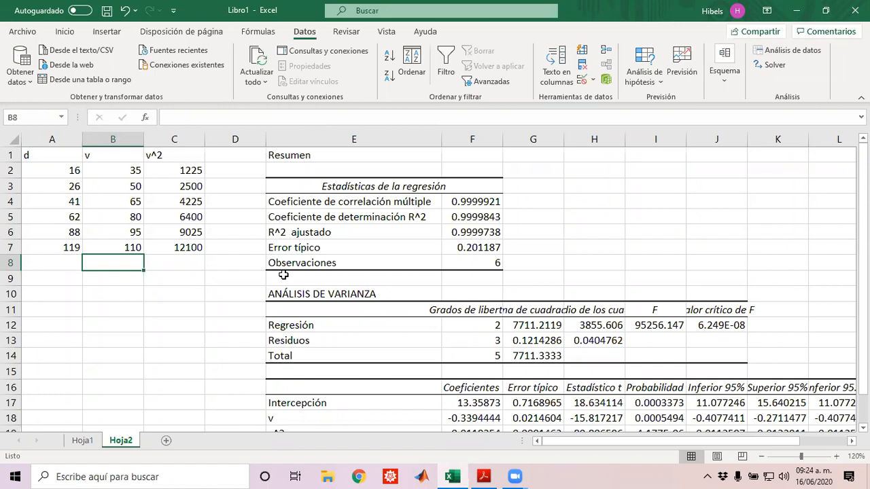
text(200)
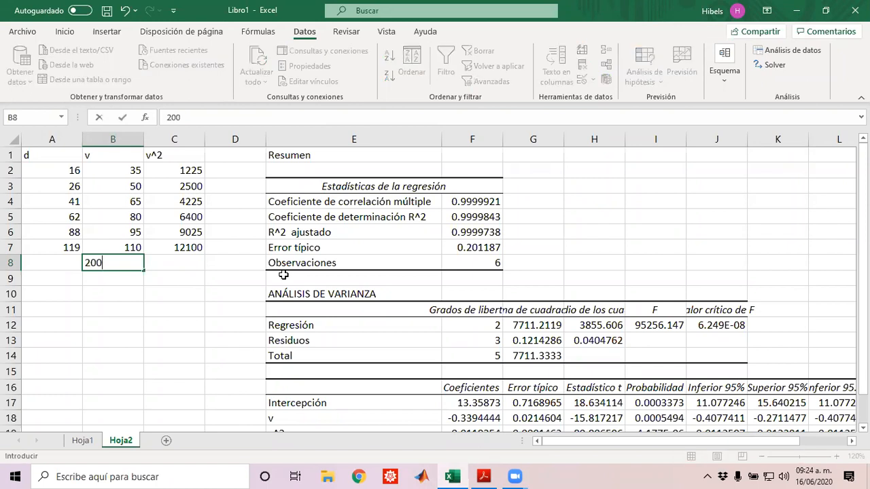
key(Return)
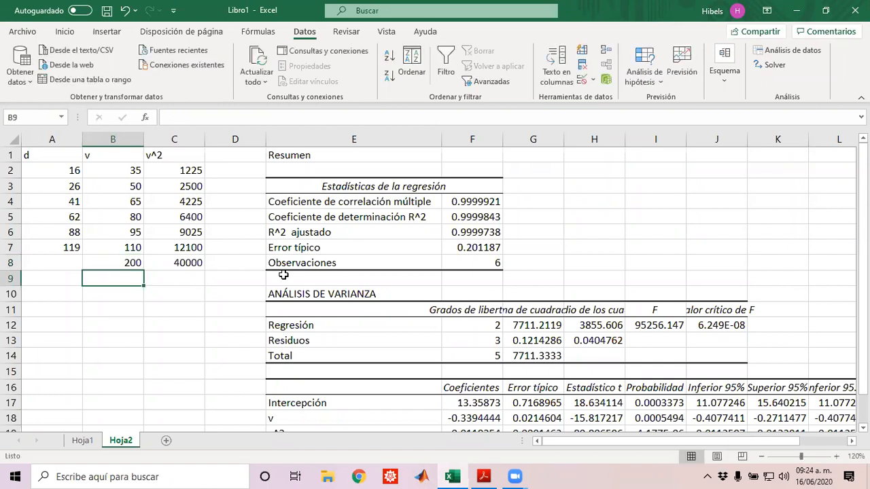
Start a braking distance prediction formula in A8 with the intercept coefficient F17.
key(Down)
key(Down)
key(Down)
key(Down)
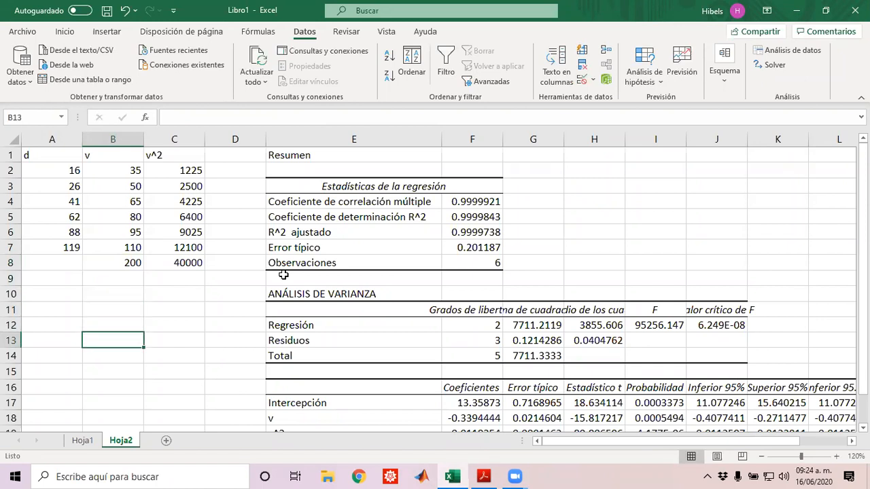
key(Down)
key(Down)
key(Down)
key(Down)
key(Down)
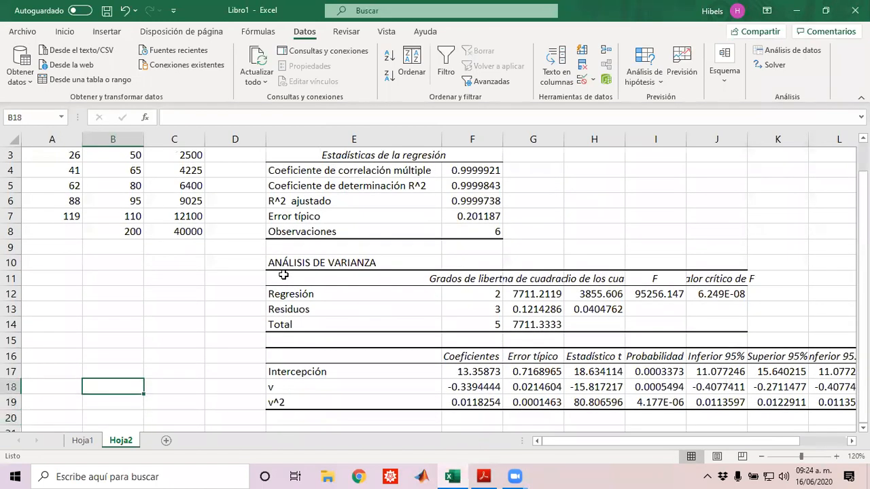
key(Up)
key(Up)
key(Up)
key(Up)
key(Up)
key(Up)
key(Up)
key(Up)
key(Up)
key(Up)
key(Left)
text(=)
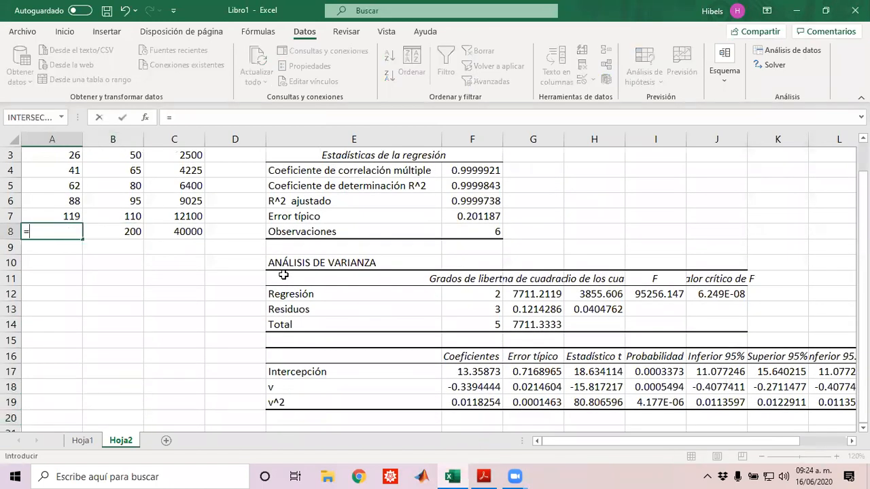
key(Right)
key(Right)
key(Right)
key(Right)
key(Right)
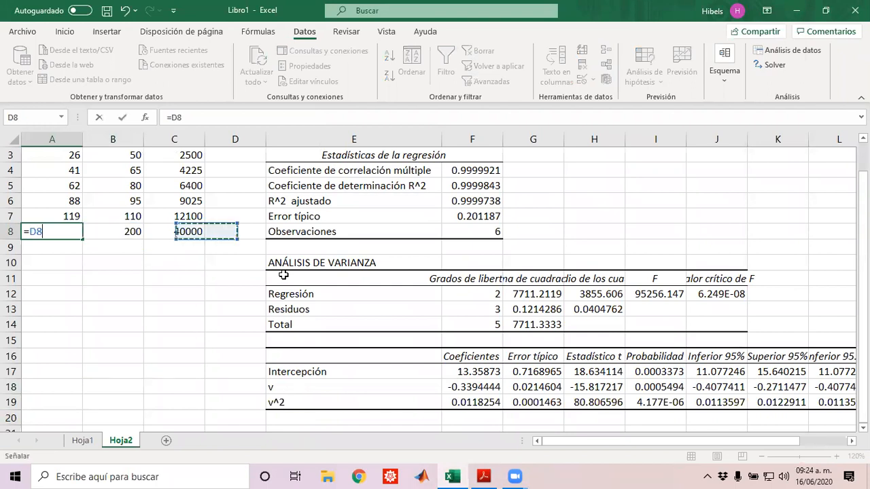
key(Down)
key(Down)
key(Down)
key(Down)
key(Down)
key(Down)
key(Down)
key(Down)
key(Down)
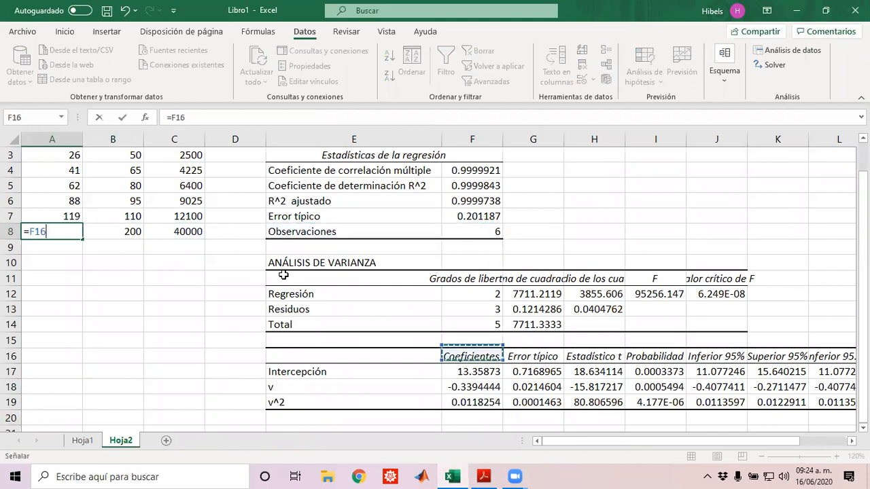
Add the linear speed term +B8*F18 to the prediction formula in A8.
text(+)
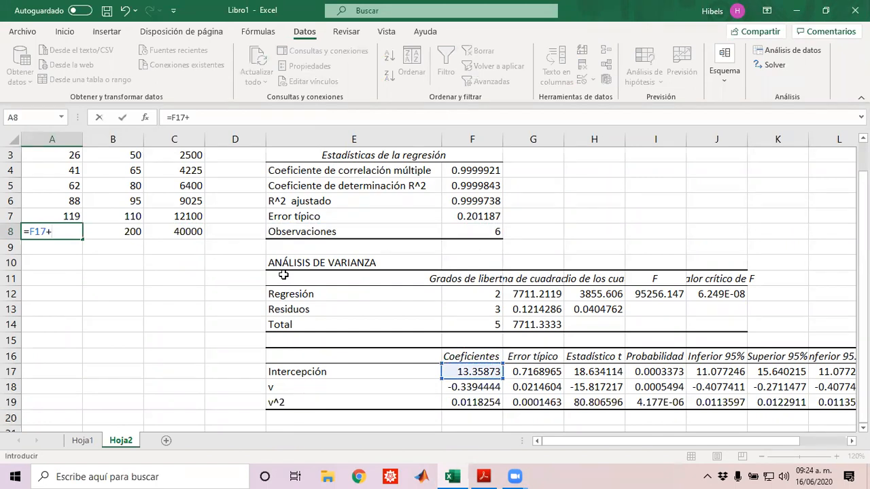
key(Right)
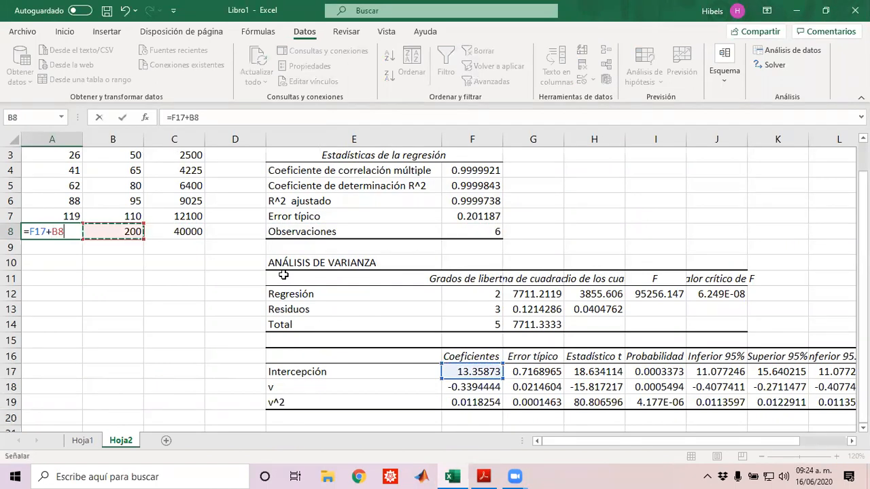
text(*)
key(Right)
key(Right)
key(Right)
key(Right)
key(Right)
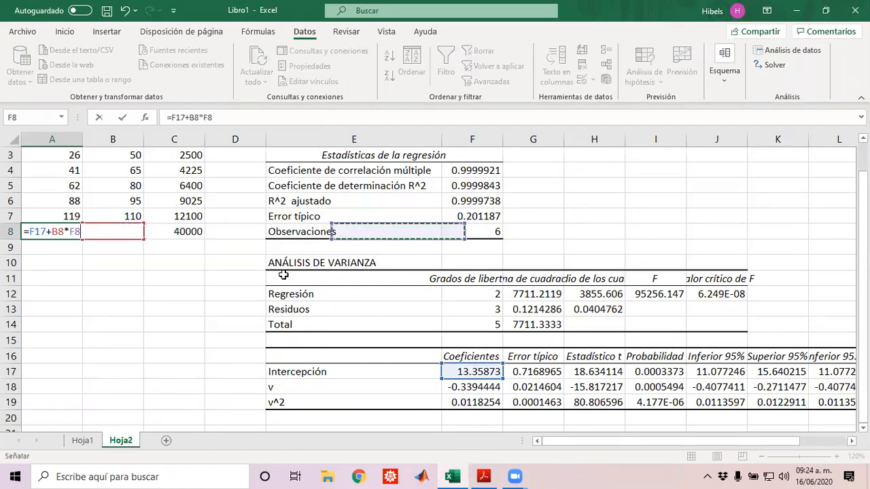
key(Down)
key(Down)
key(Down)
key(Down)
key(Down)
key(Down)
key(Down)
key(Down)
key(Down)
key(Down)
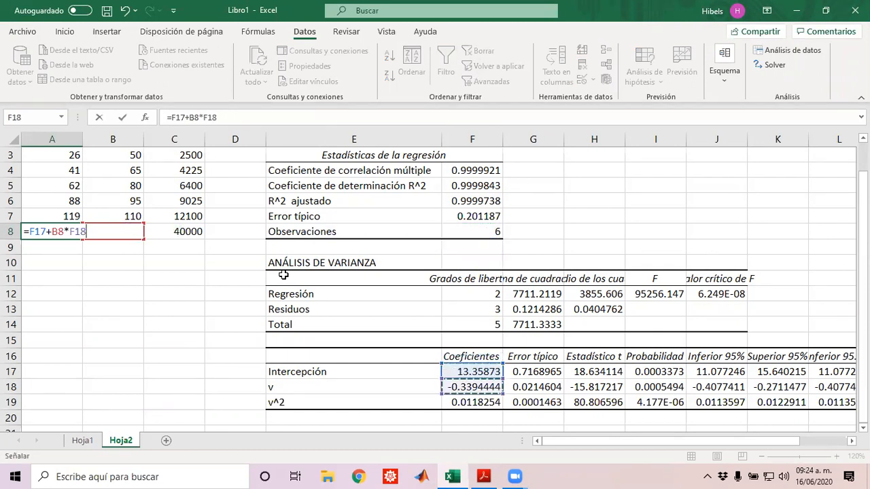
Complete the A8 prediction formula with the squared-speed term +C8*F19 and commit it.
text(+)
key(Right)
key(Right)
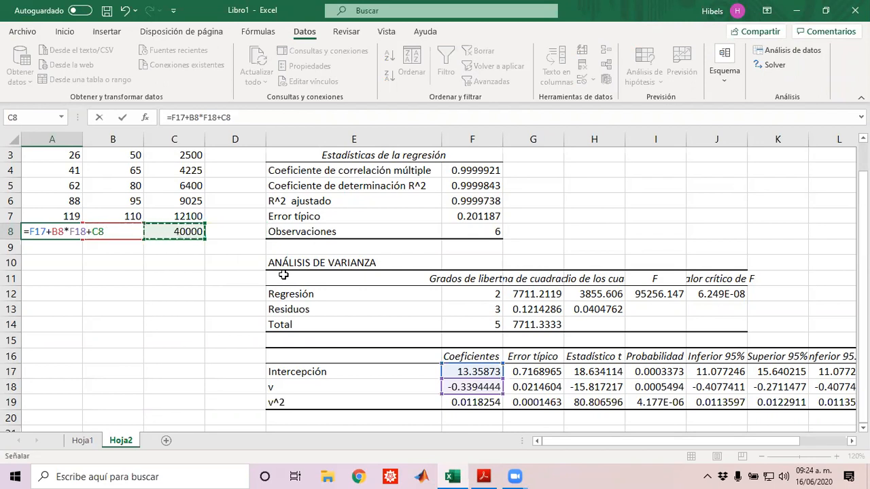
text(*)
key(Right)
key(Right)
key(Right)
key(Right)
key(Right)
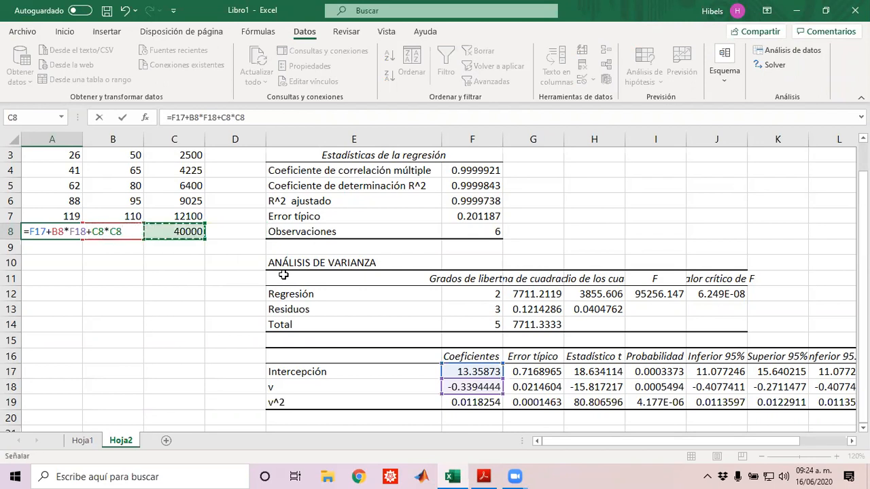
key(Down)
key(Down)
key(Down)
key(Down)
key(Down)
key(Down)
key(Down)
key(Down)
key(Down)
key(Down)
key(Down)
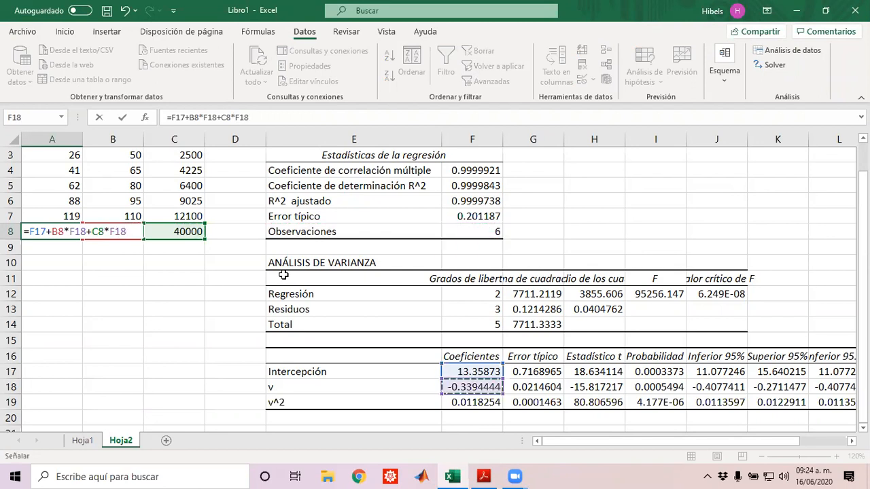
key(Return)
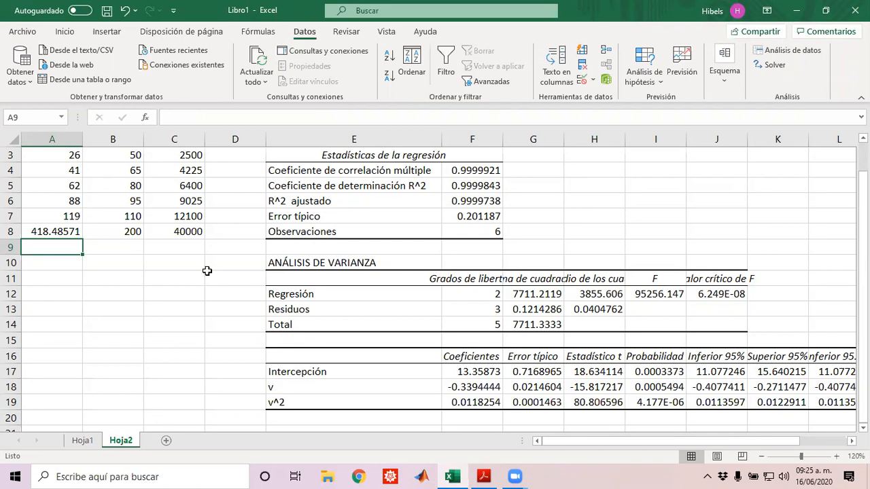
Insert an empty column before the regression output in column E and select cell D1.
scroll(207, 271, up, 1)
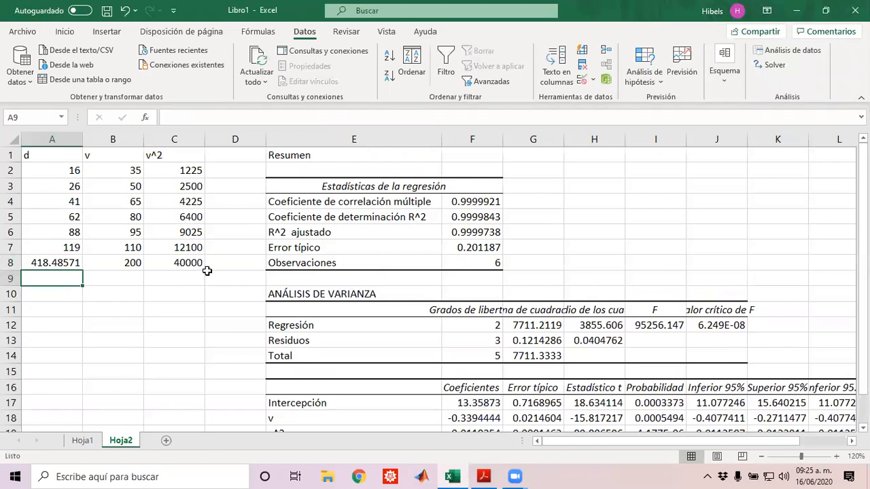
click(300, 138)
right_click(300, 138)
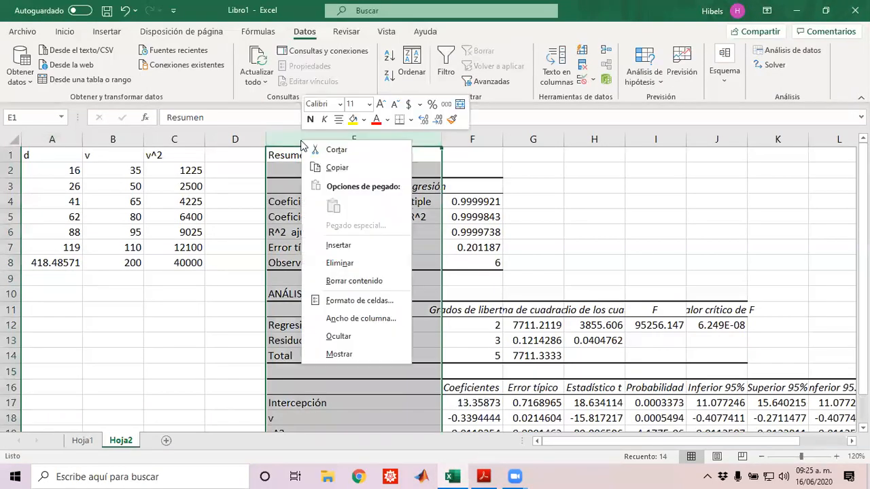
click(362, 251)
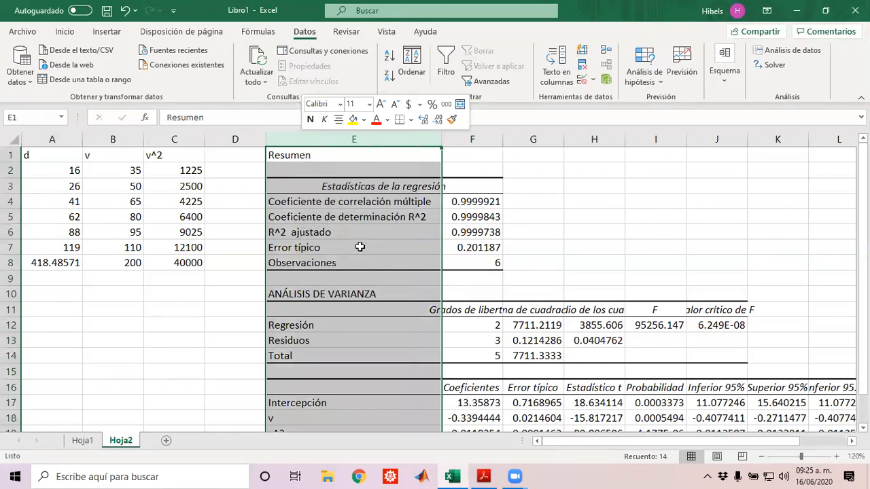
click(232, 155)
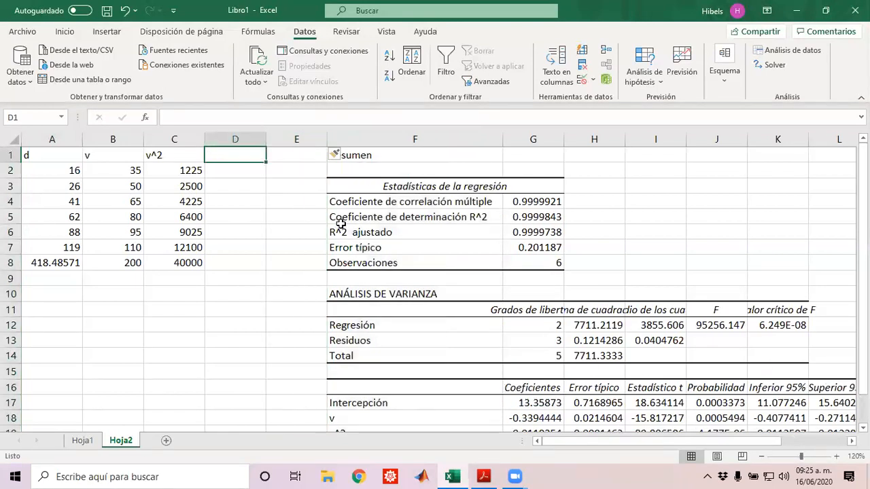
Add the header v^3 in D1 and calculate the cube of the first speed in D2 with =POTENCIA(B2,3).
text(v)
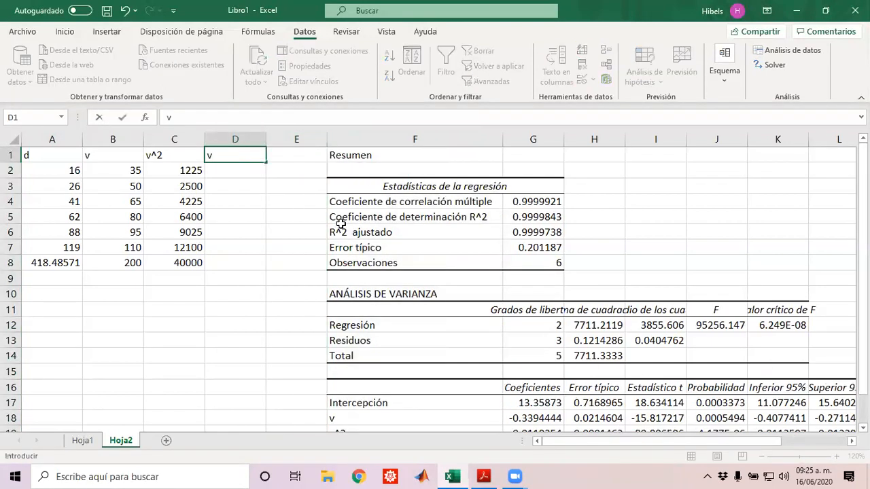
text(^3)
key(Return)
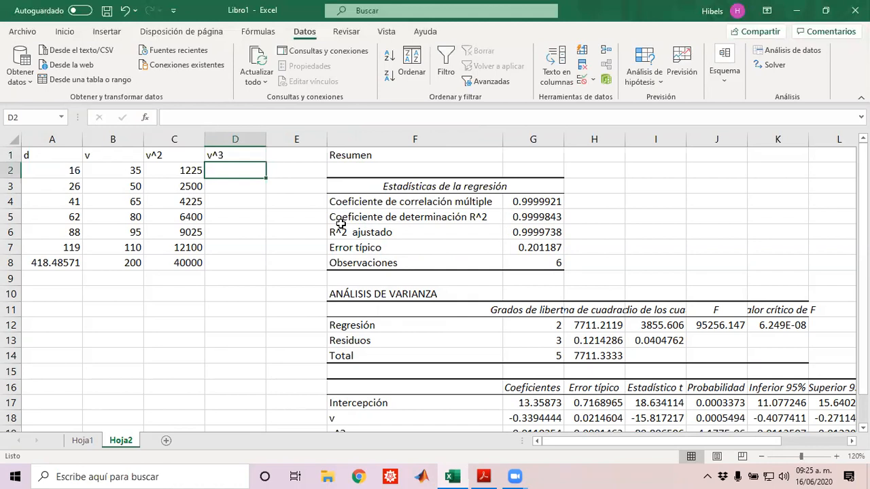
text(=potencia()
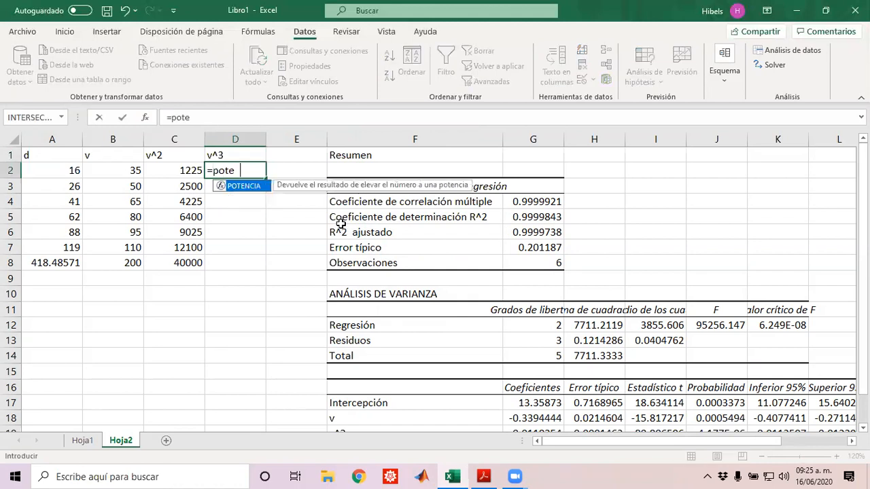
key(Left)
key(Left)
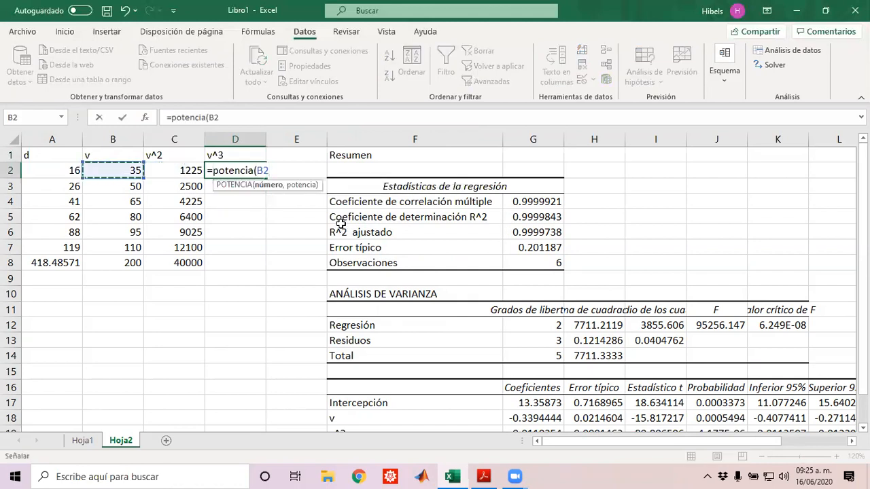
text(,3)
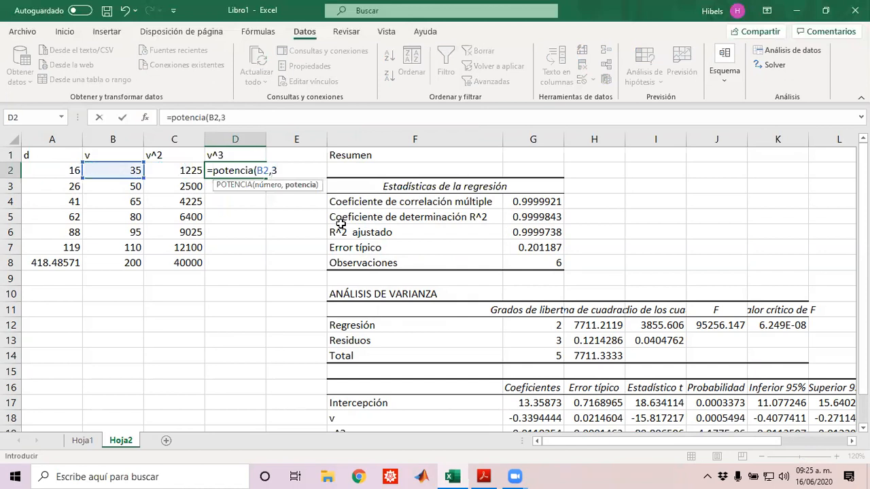
key(Return)
key(Up)
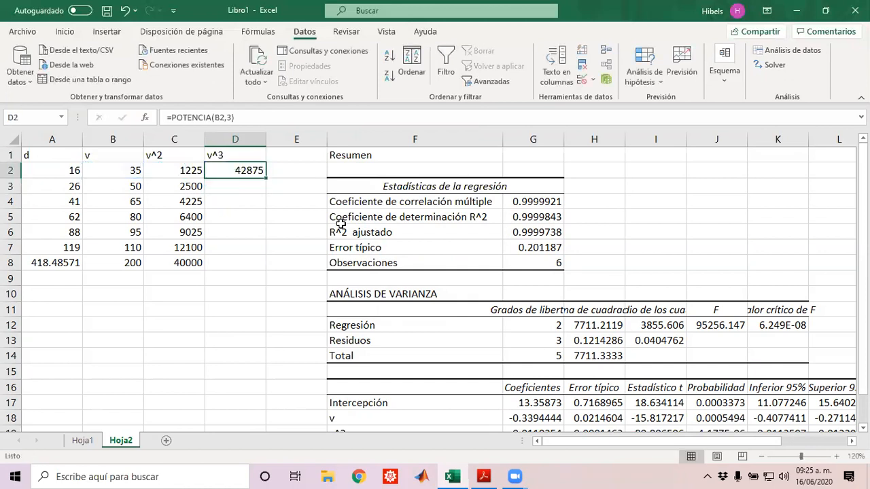
Copy the cube formula from D2 down through D7 for the remaining speeds.
key(ctrl+c)
key(shift+Down)
key(shift+Down)
key(shift+Down)
key(shift+Down)
key(shift+Down)
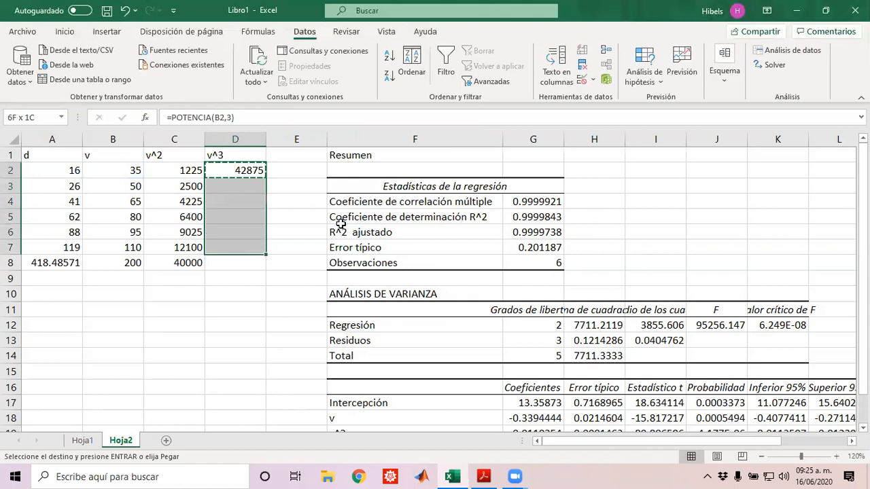
key(ctrl+v)
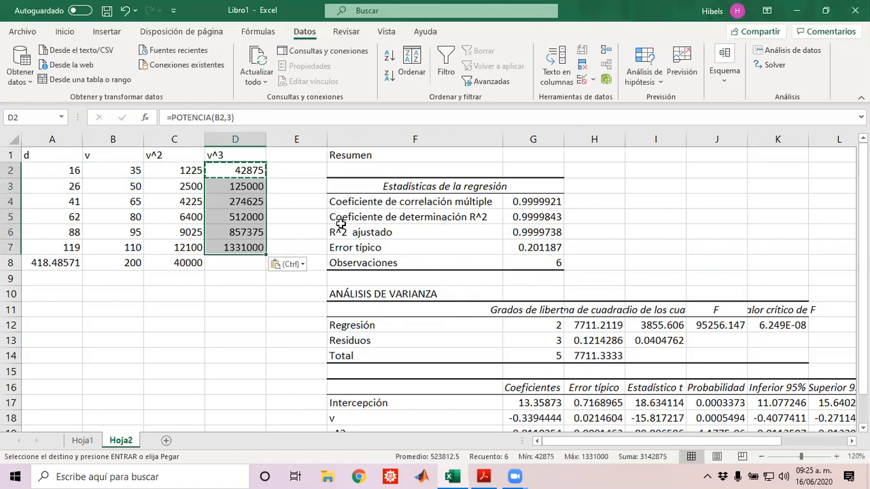
Clear the prediction row cells A8:C8 beneath the braking distance data.
key(Down)
key(Down)
key(Down)
key(Down)
key(Down)
key(Down)
key(Left)
key(shift+Left)
key(shift+Left)
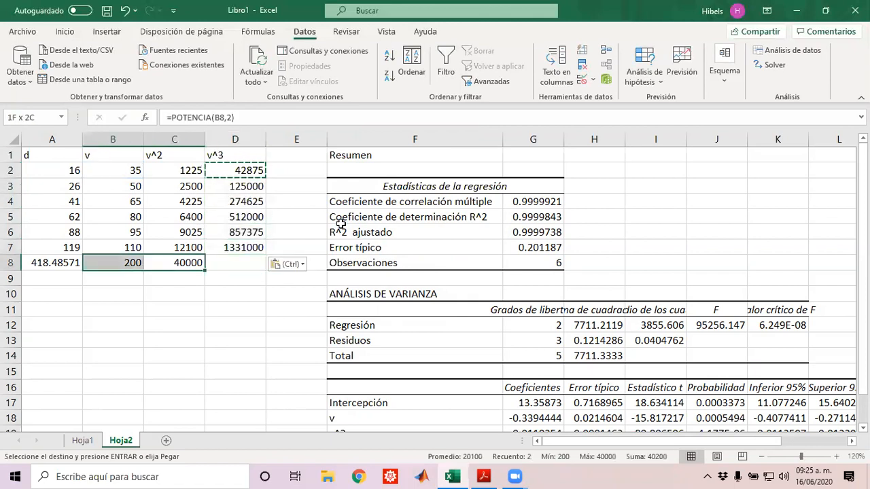
key(Delete)
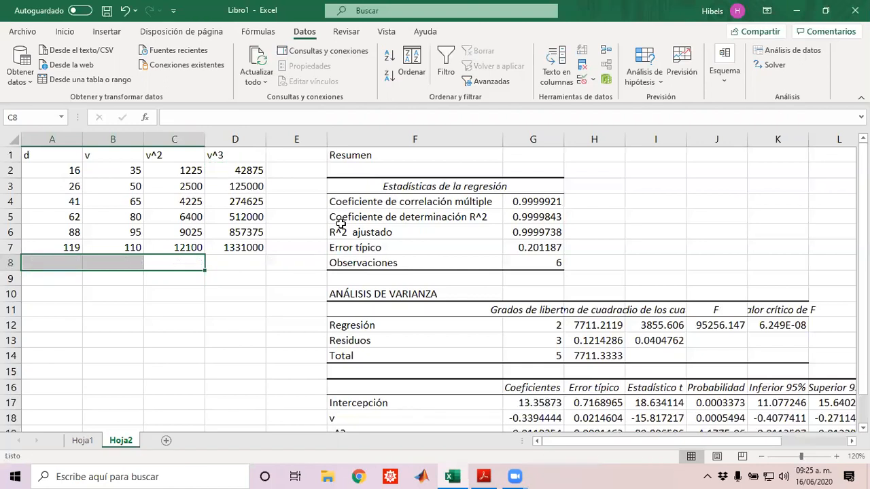
Set up a Regression analysis with Y range $A$1:$A$7 and X range $B$1:$D$7.
click(793, 55)
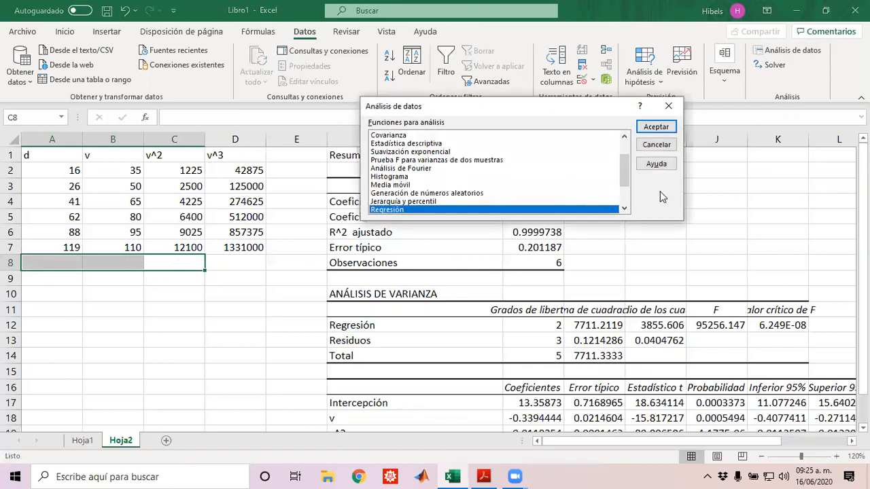
click(656, 127)
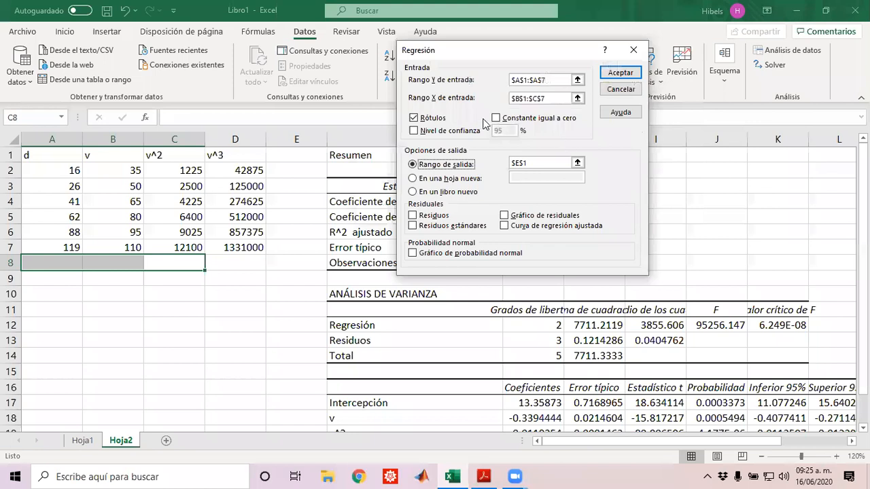
click(577, 81)
drag(58, 148, 57, 248)
click(640, 66)
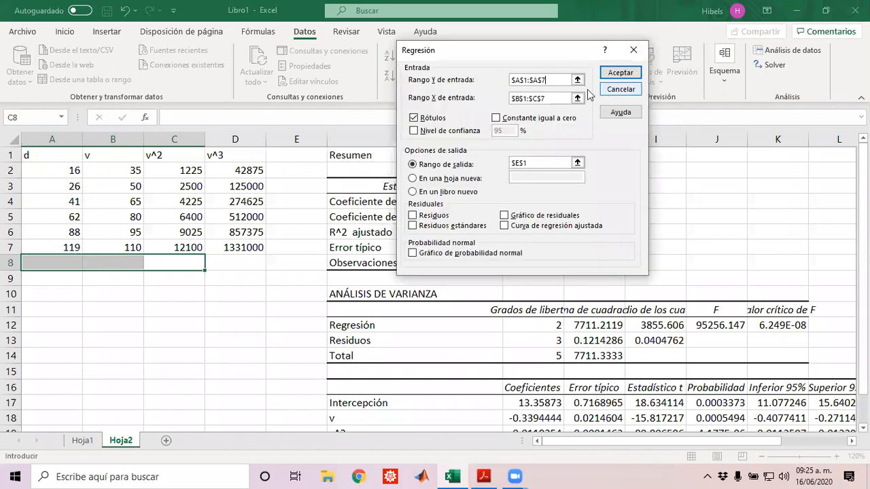
click(576, 97)
drag(128, 157, 231, 242)
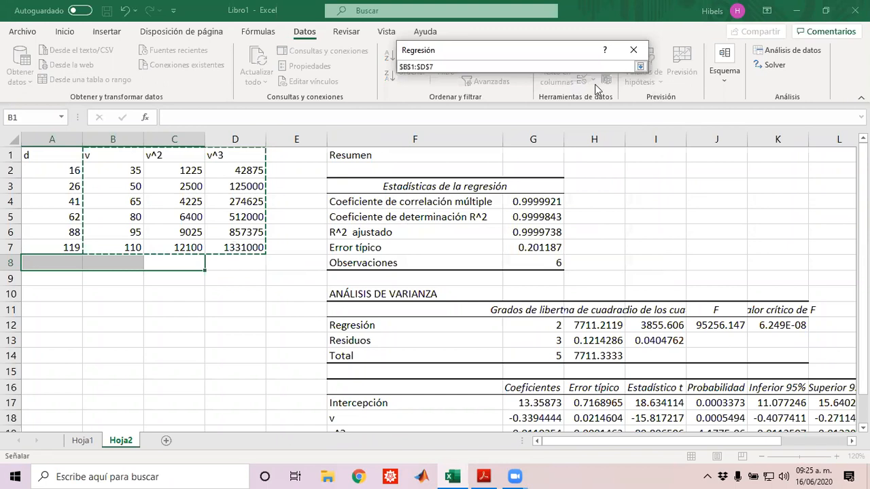
click(640, 68)
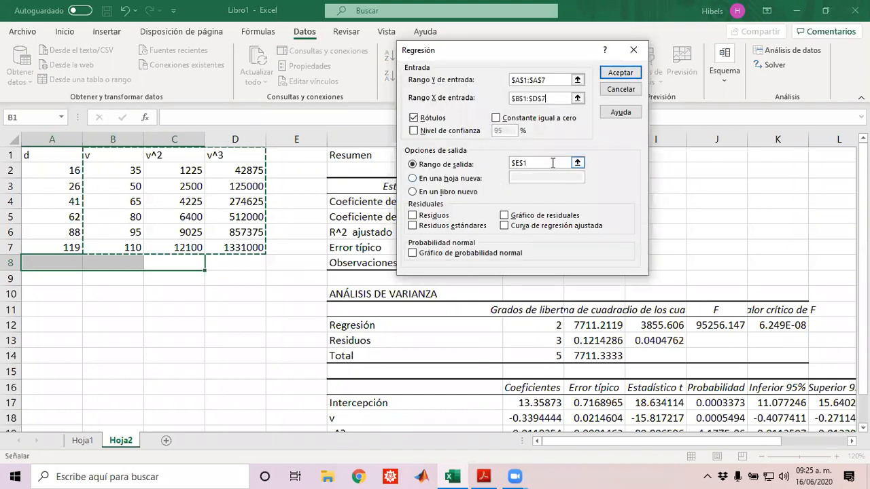
Set the regression output range to $F$1 and run it, overwriting the existing results.
click(577, 163)
click(393, 156)
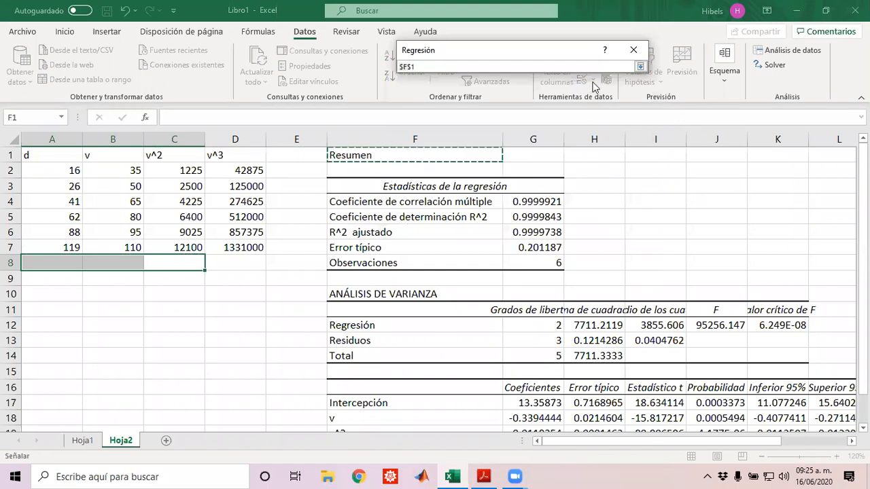
click(639, 66)
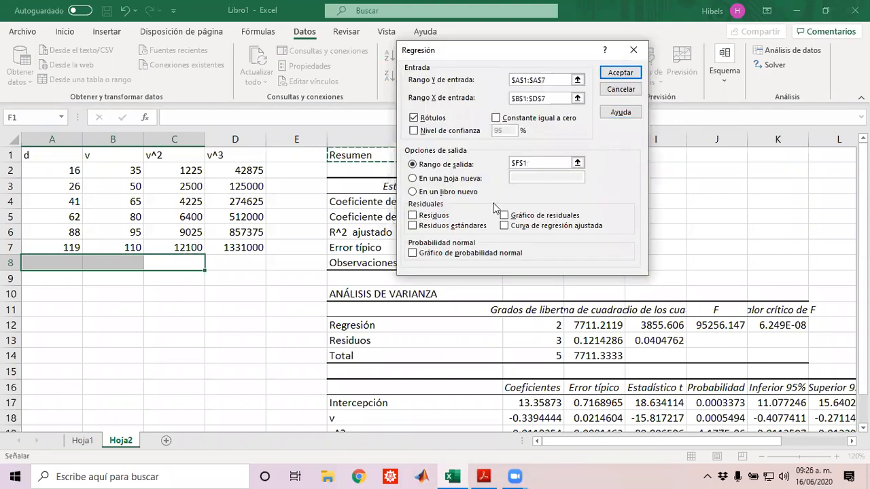
click(620, 72)
click(382, 273)
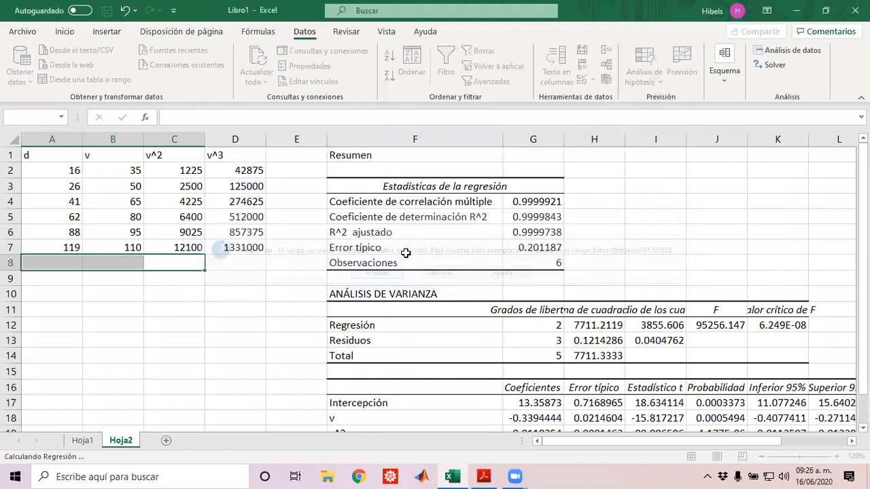
Examine the cubic model's coefficients, especially the v^3 term, and its coefficient of determination R^2.
scroll(442, 215, down, 5)
click(402, 221)
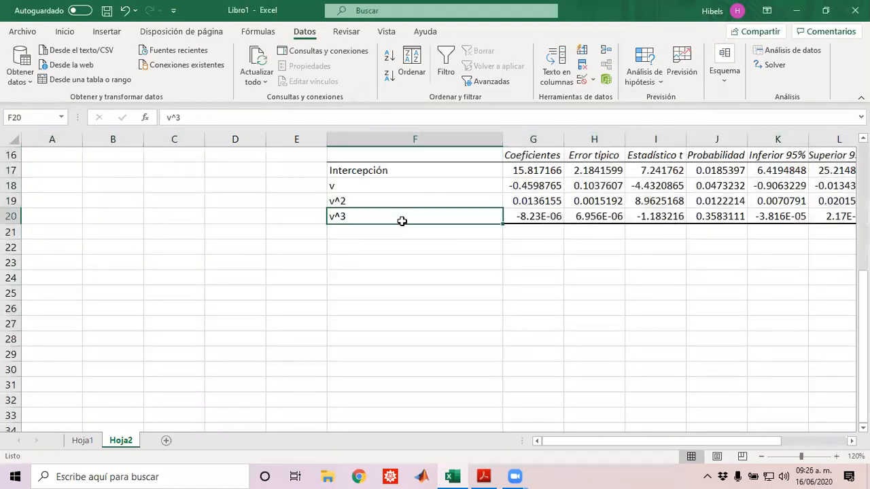
scroll(428, 185, up, 3)
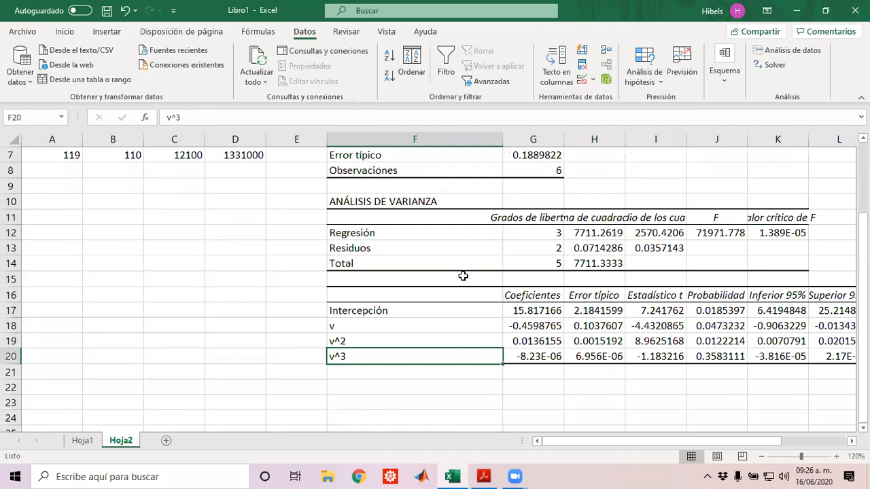
click(539, 310)
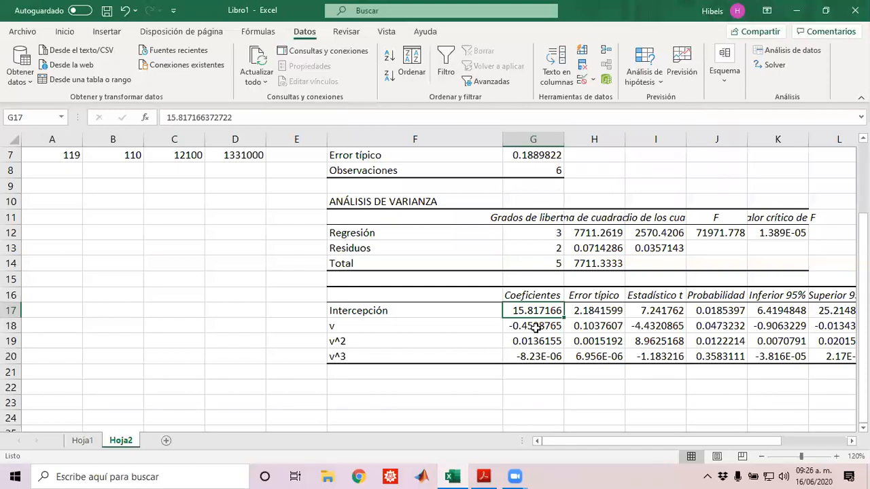
click(536, 327)
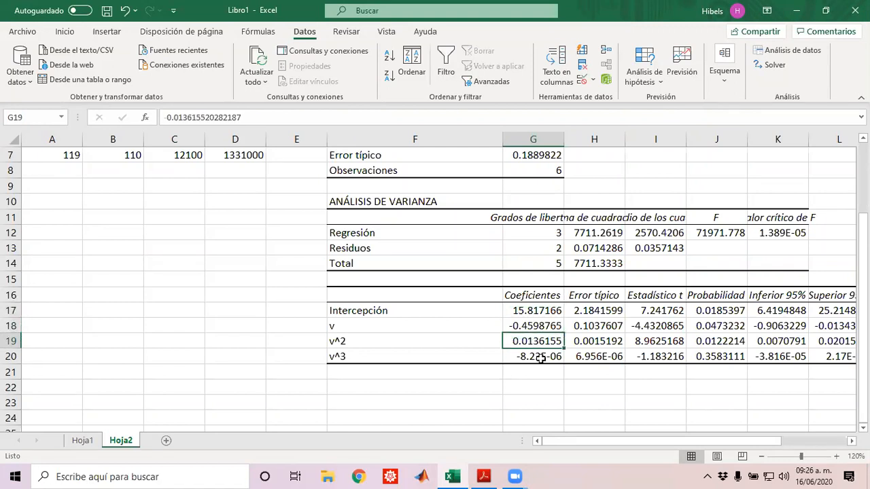
click(540, 358)
scroll(590, 364, up, 2)
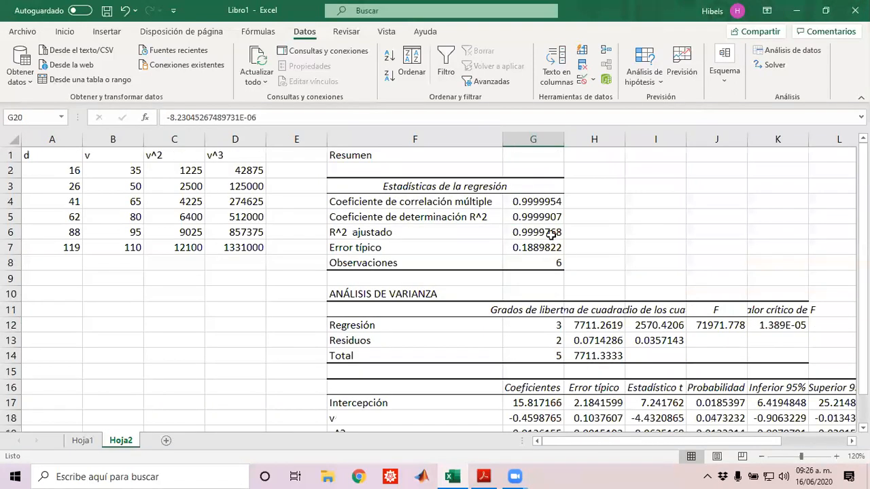
click(534, 216)
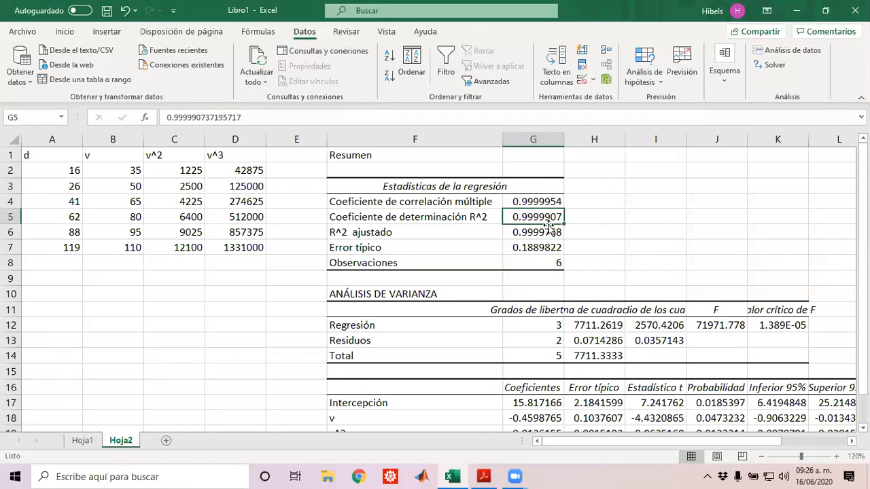
scroll(549, 227, down, 2)
click(540, 356)
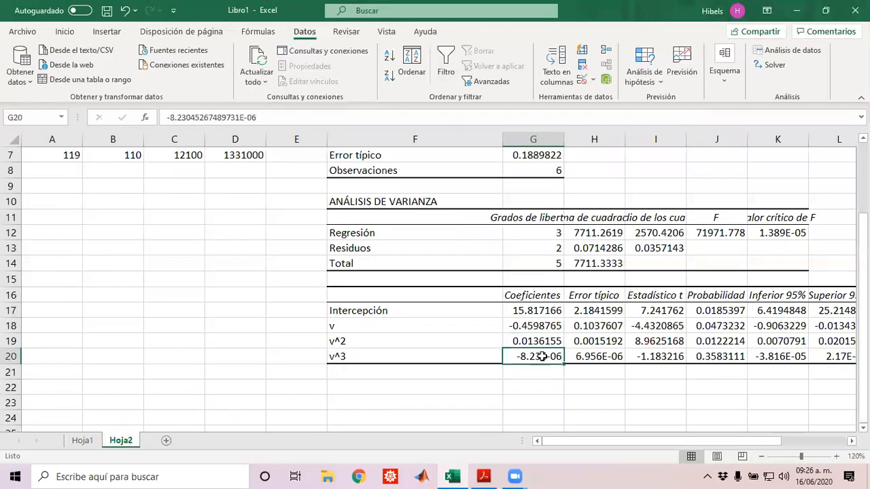
click(386, 354)
click(527, 356)
drag(722, 440, 462, 434)
scroll(252, 266, up, 2)
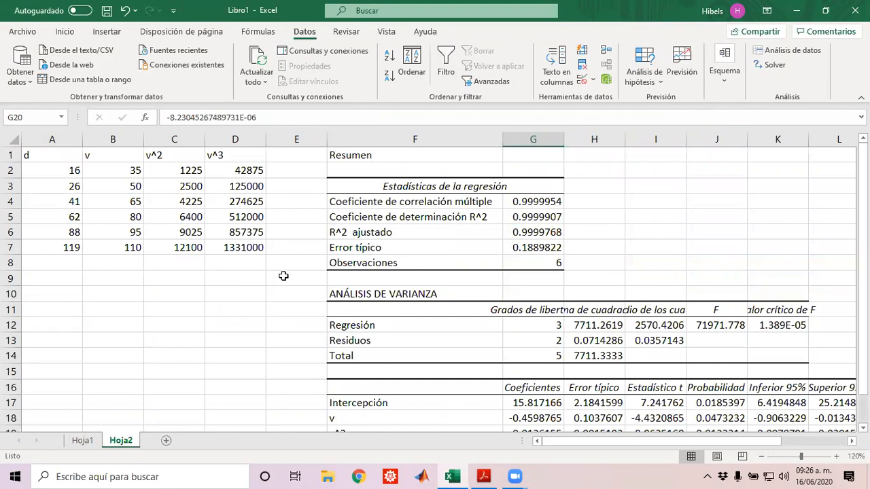
Compare the multiple correlation coefficient and other regression statistics on Hoja2 with those on Hoja1.
click(75, 442)
click(122, 442)
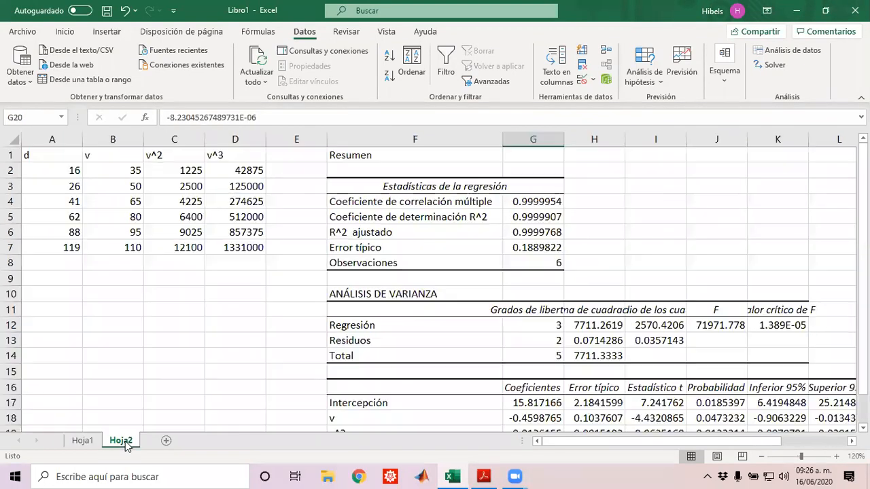
click(533, 202)
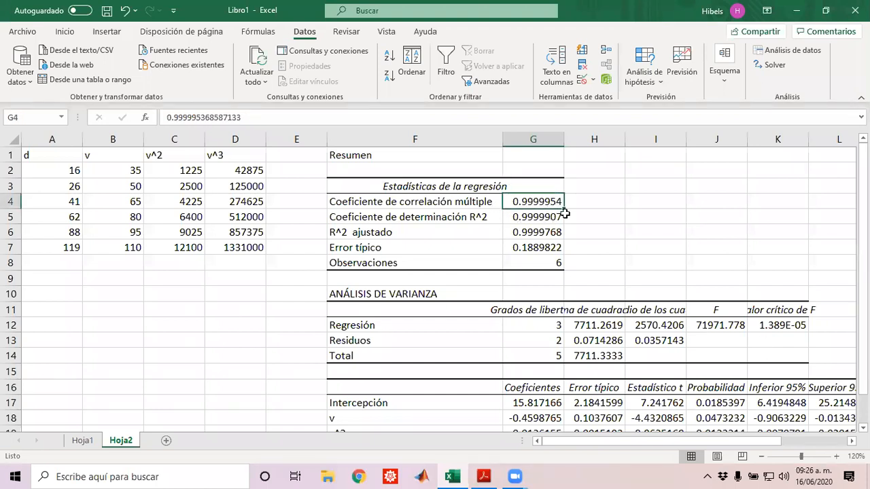
drag(370, 188, 558, 247)
click(534, 200)
click(87, 442)
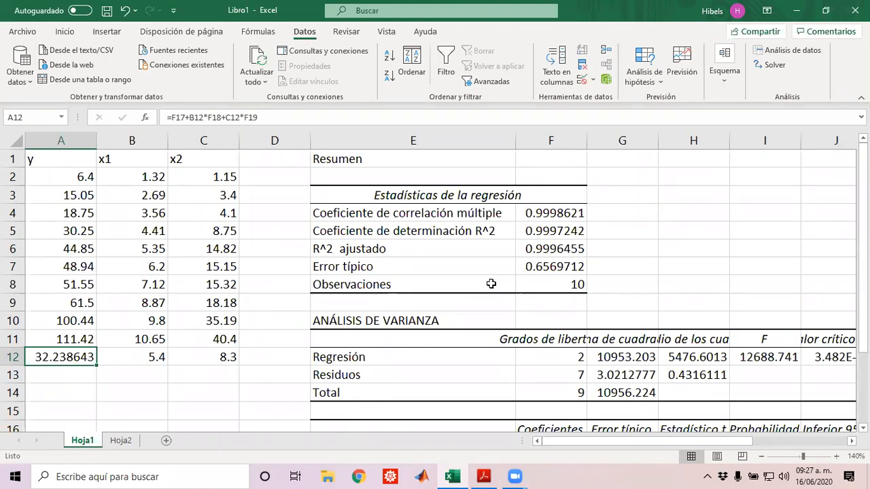
click(490, 284)
click(544, 210)
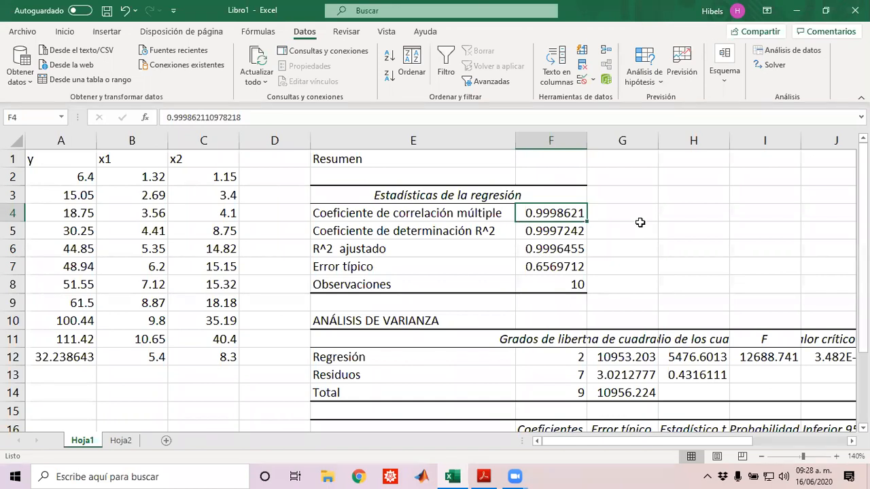
Minimise the textbook PDF window and return to the Excel workbook.
click(796, 10)
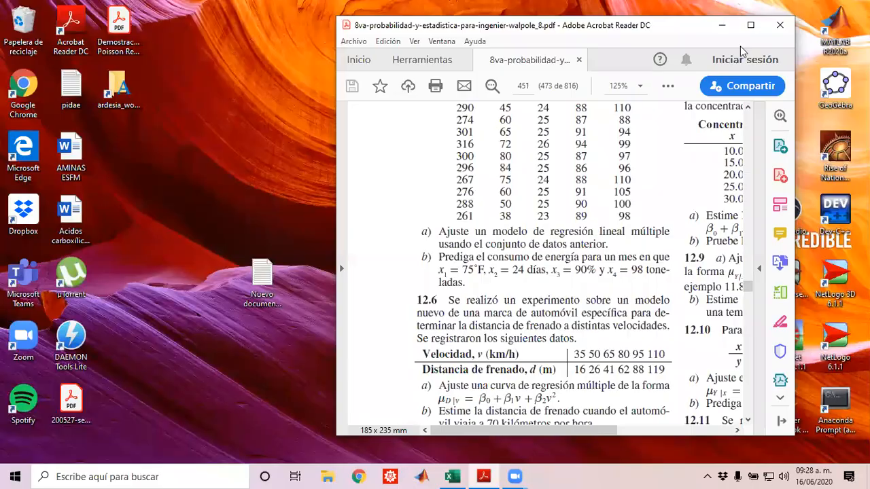
click(722, 27)
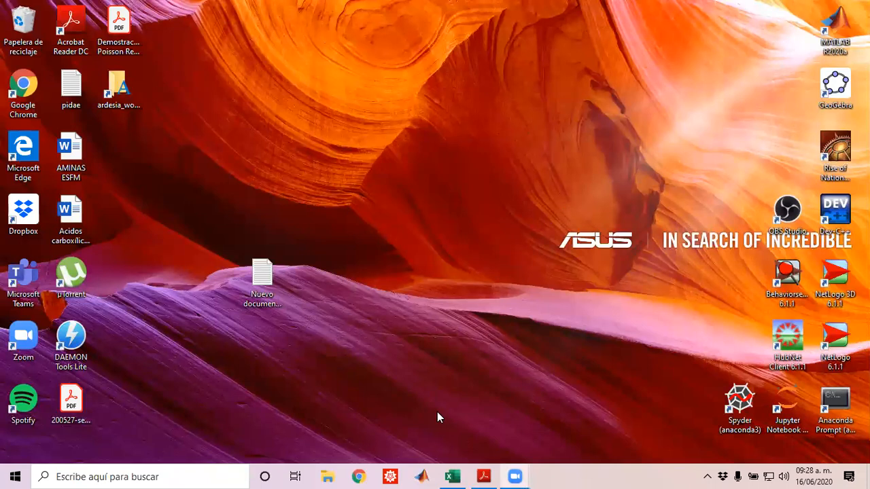
click(452, 476)
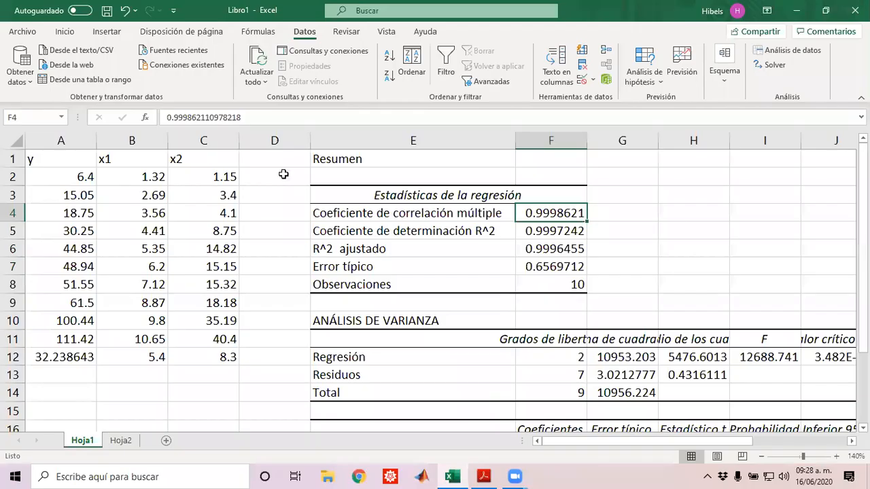
Show the available Excel add-ins through the program options, review the Herramientas para análisis and Solver entries, and close the list.
click(24, 31)
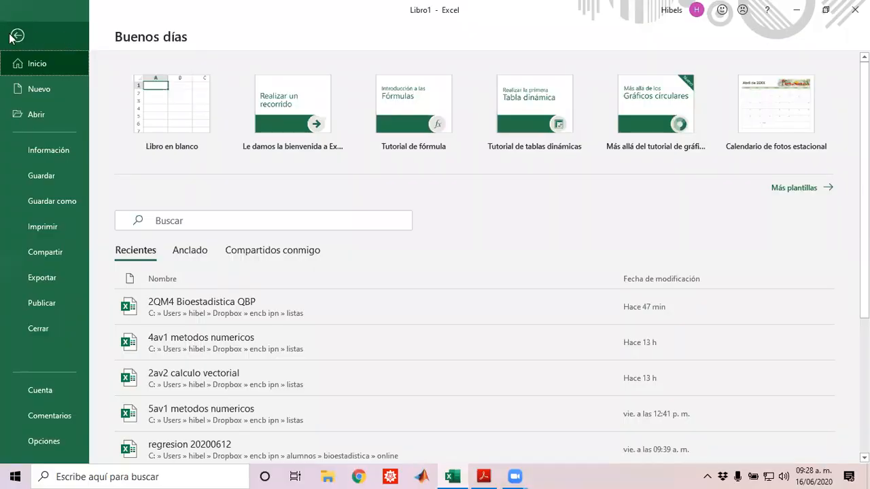
click(13, 36)
click(20, 31)
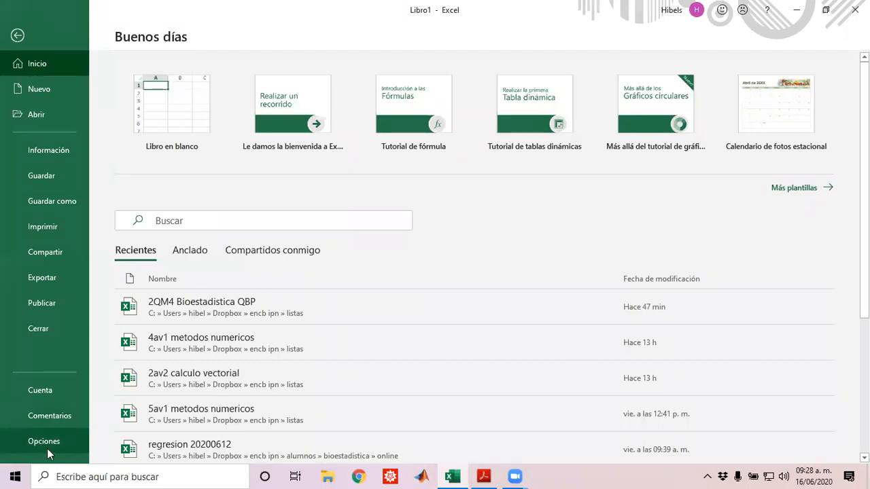
click(47, 448)
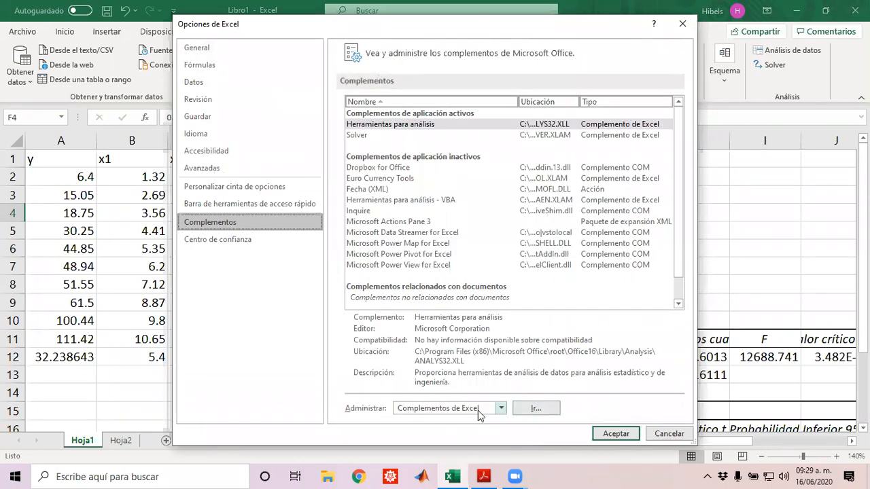
click(557, 407)
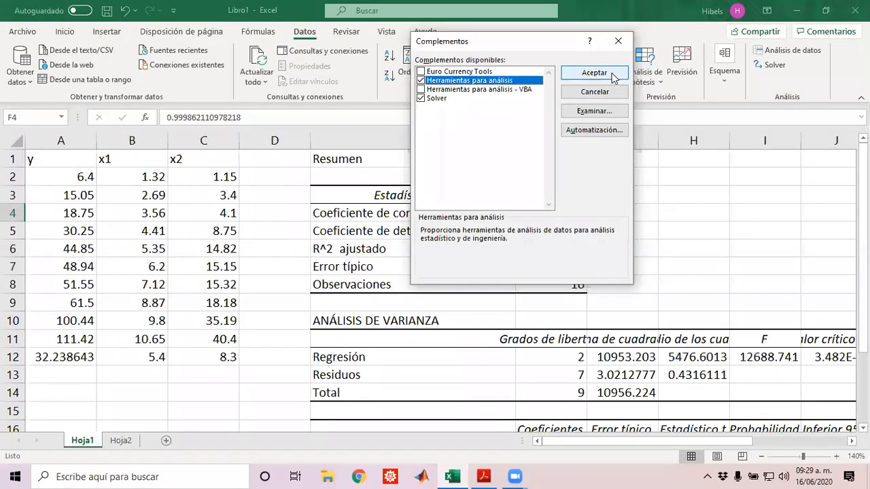
click(625, 44)
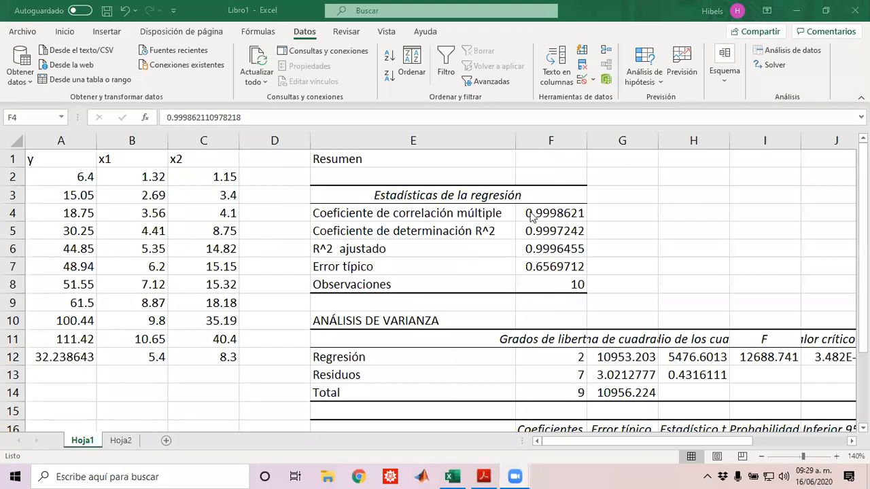
Review the coefficients table, regression statistics and ANÁLISIS DE VARIANZA section on Hoja1, and show the Windows desktop.
scroll(583, 254, down, 4)
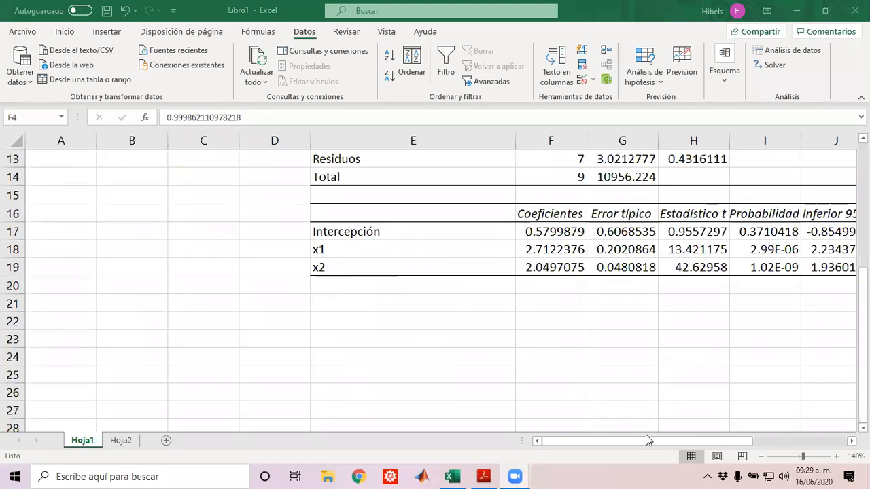
drag(649, 443, 771, 342)
drag(676, 440, 595, 440)
scroll(546, 317, up, 4)
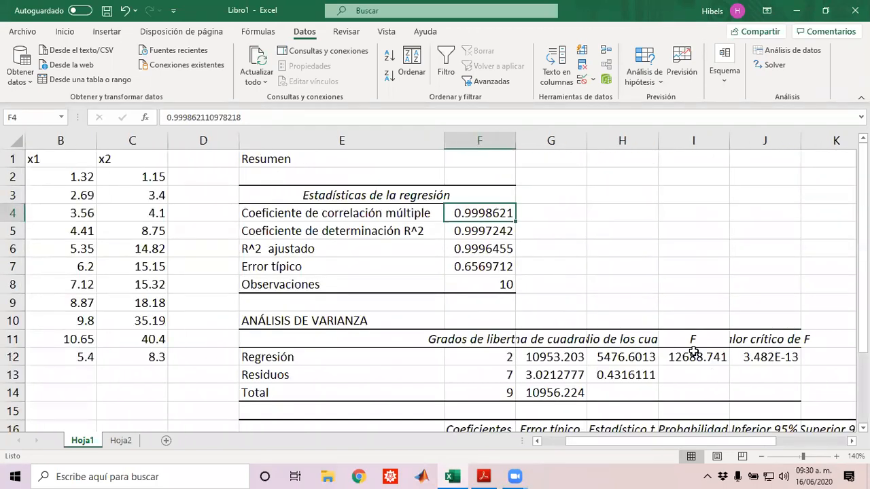
drag(660, 443, 584, 441)
drag(371, 317, 595, 393)
click(416, 284)
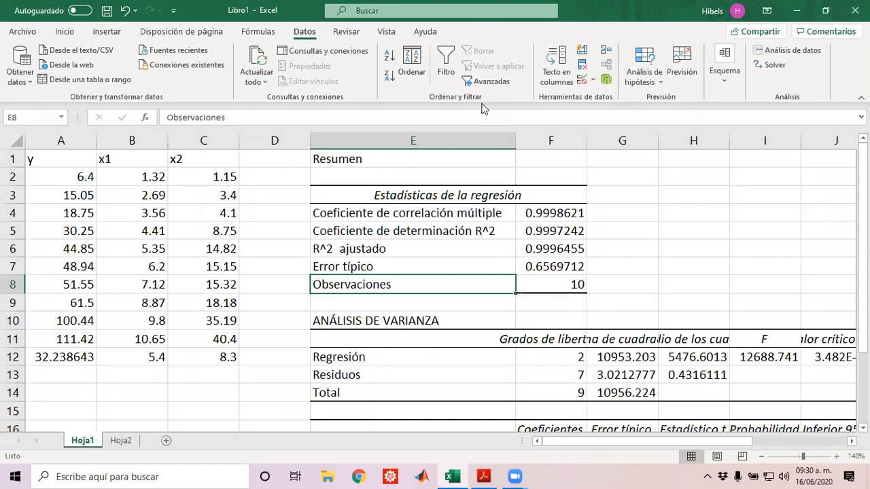
key(super+d)
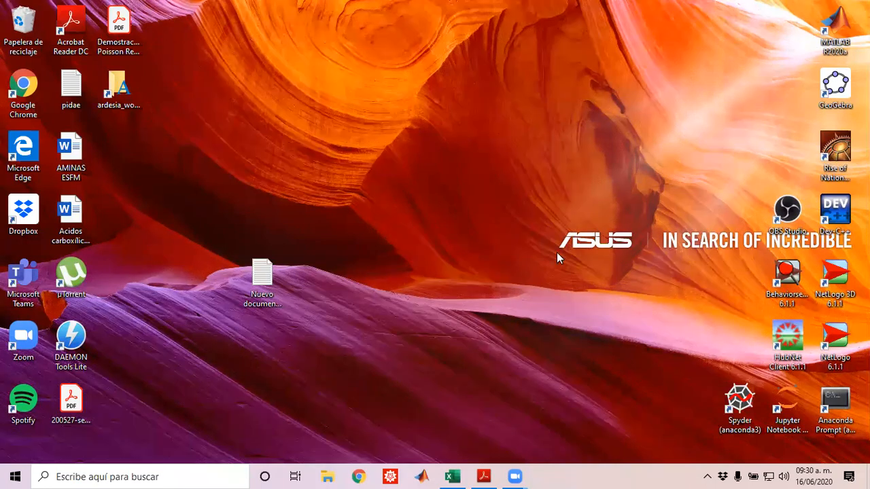